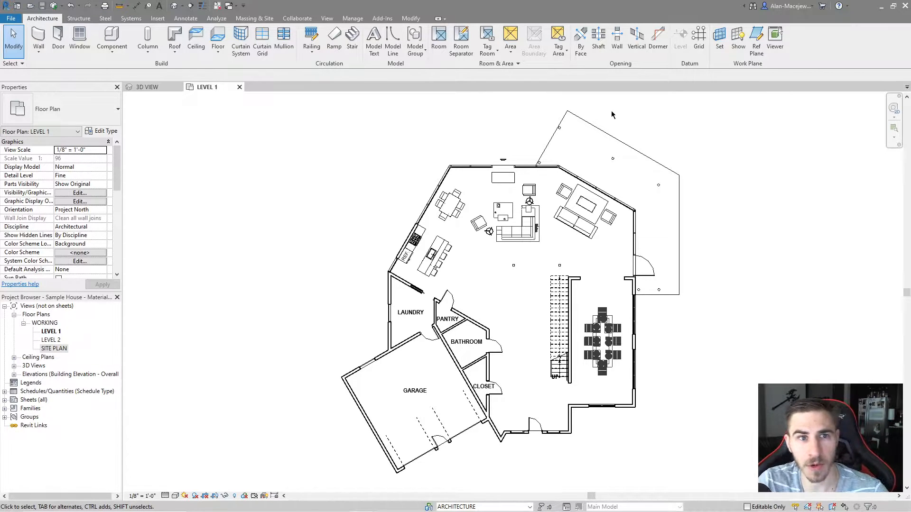
Step: Open the Design Options dialog, move it clear of the floor plan, and create a new option set
left_click(352, 19)
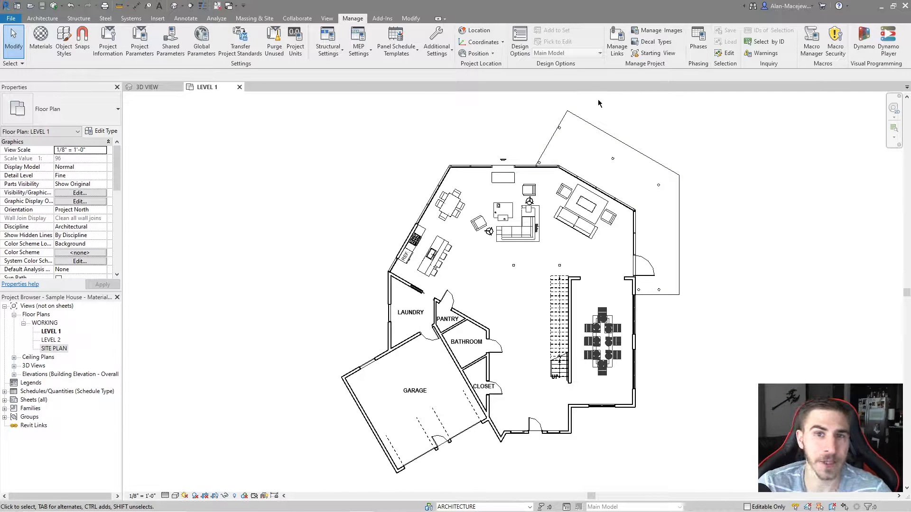
left_click(522, 55)
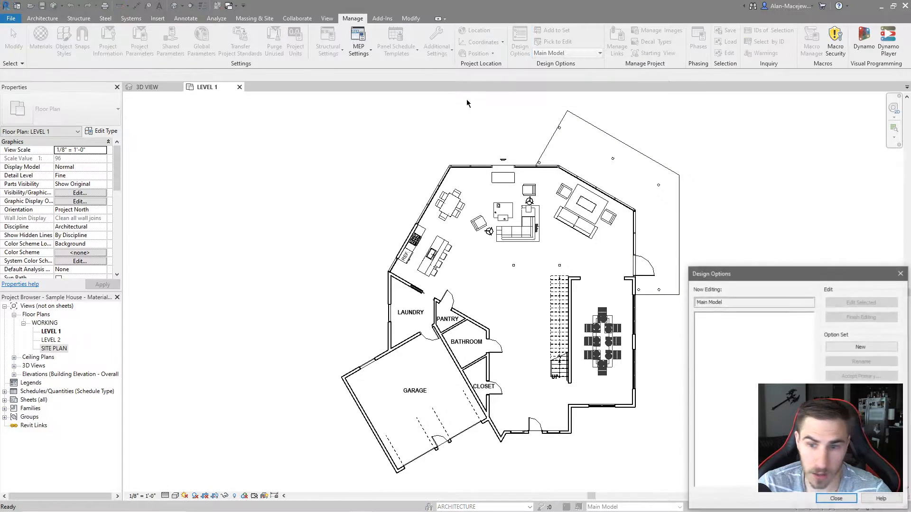
left_click_drag(770, 277, 770, 167)
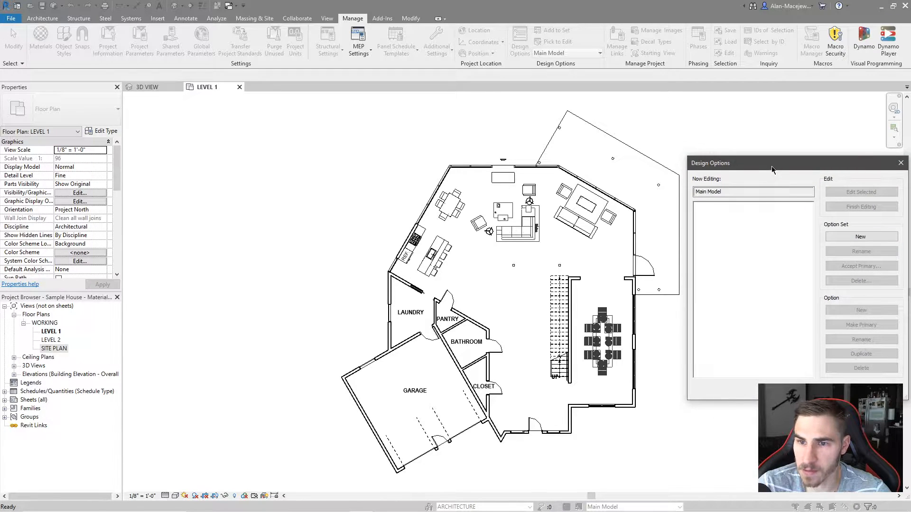
left_click_drag(809, 167, 810, 138)
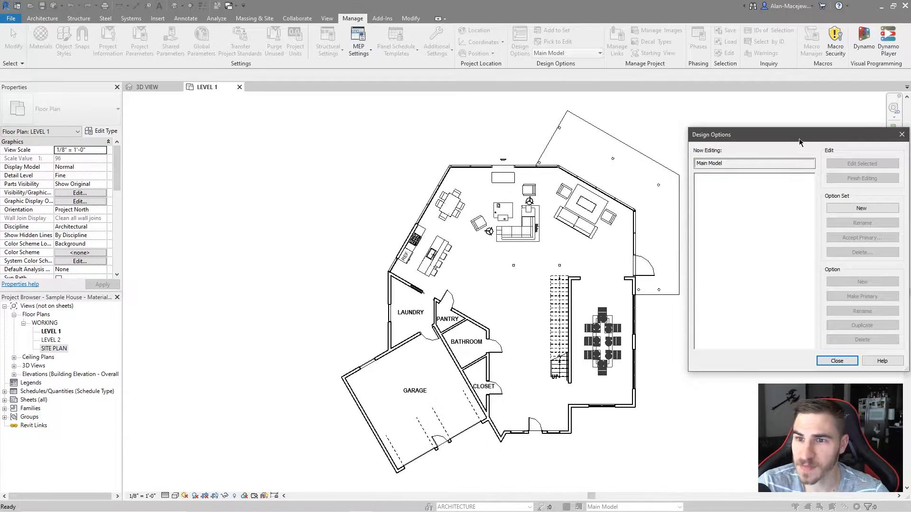
left_click_drag(798, 138, 799, 143)
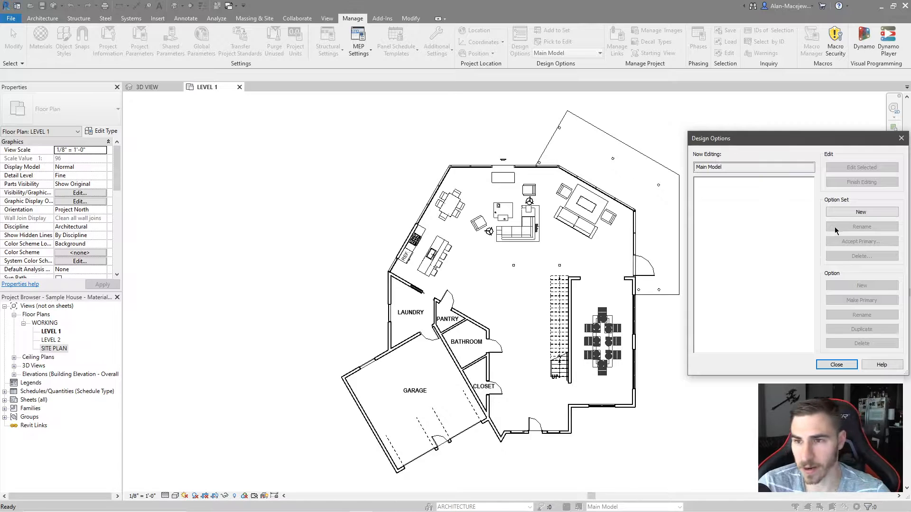
left_click(866, 215)
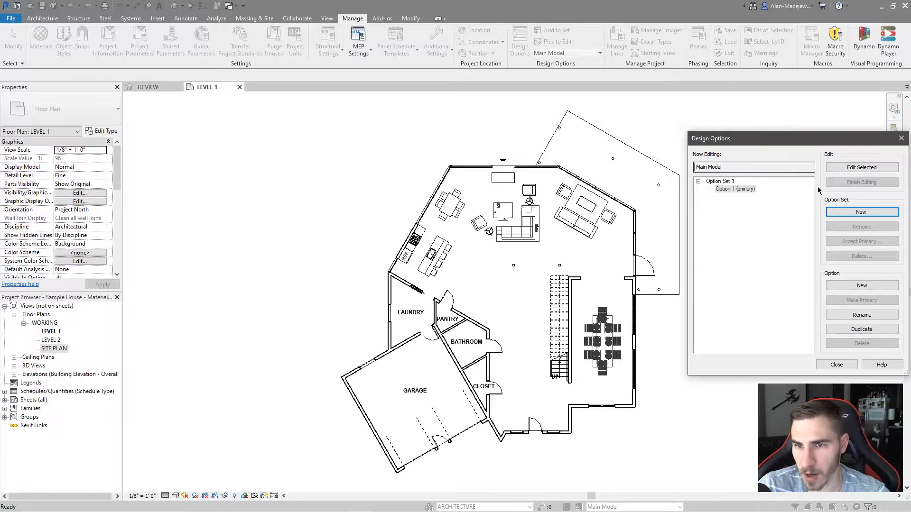
left_click(717, 181)
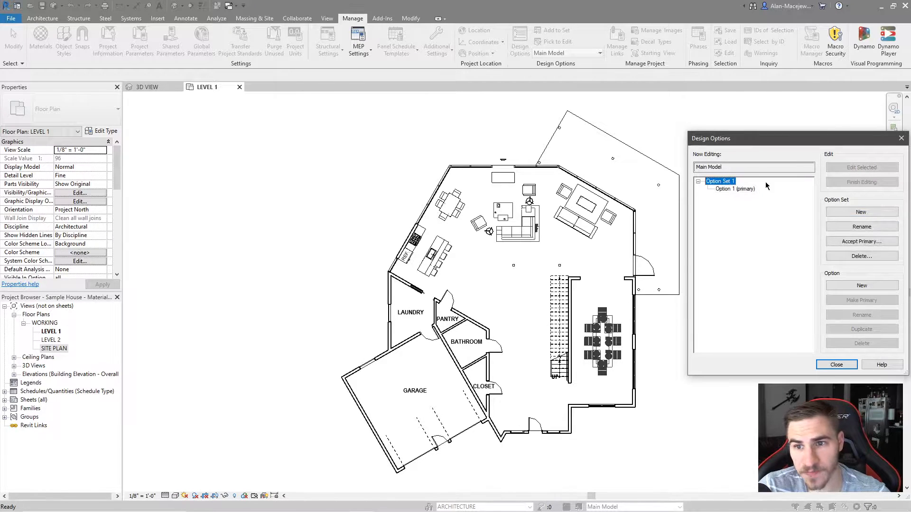
left_click(729, 189)
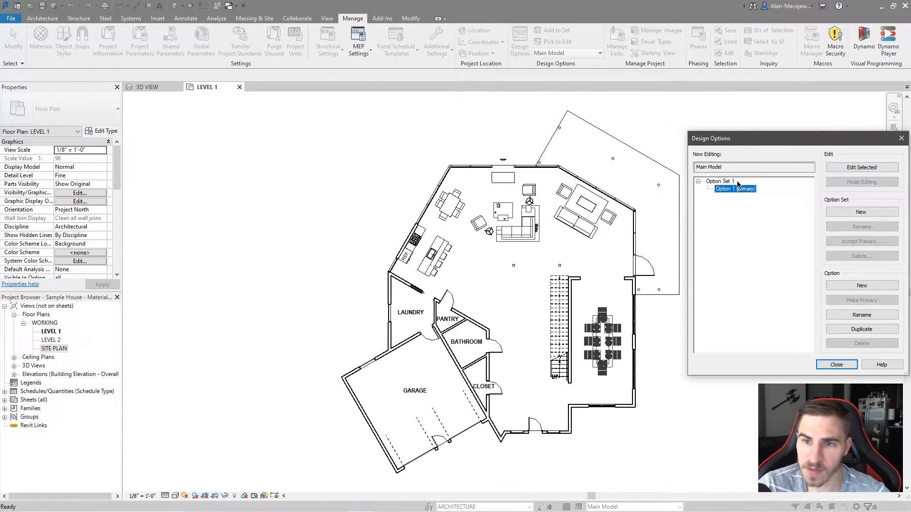
left_click(720, 182)
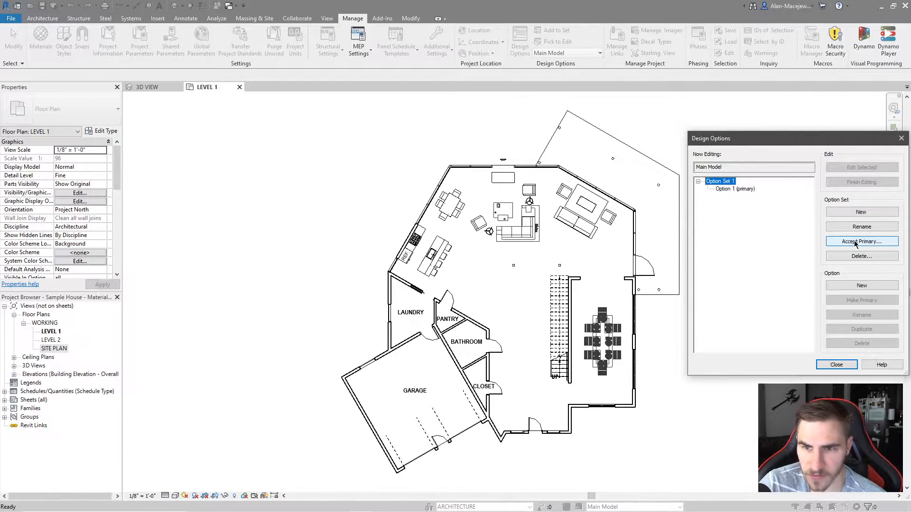
left_click(728, 189)
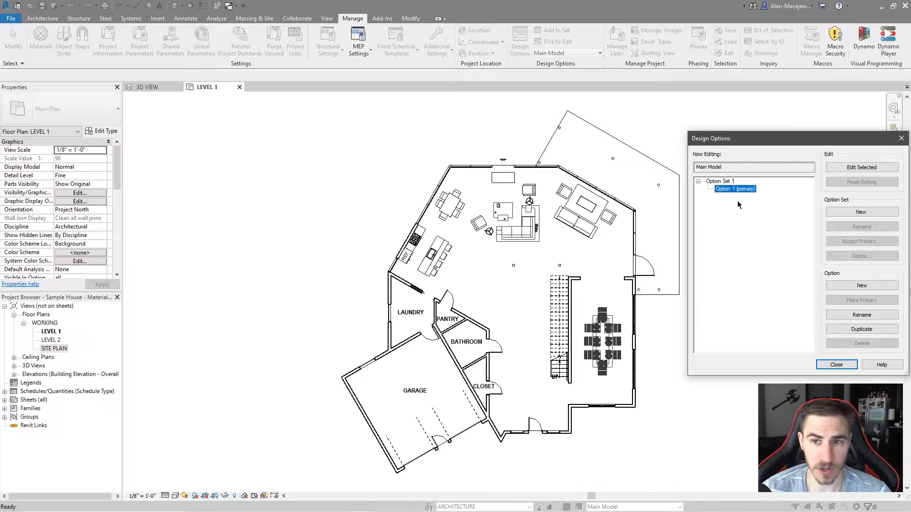
Step: Add three more option sets to the design options list
left_click(722, 181)
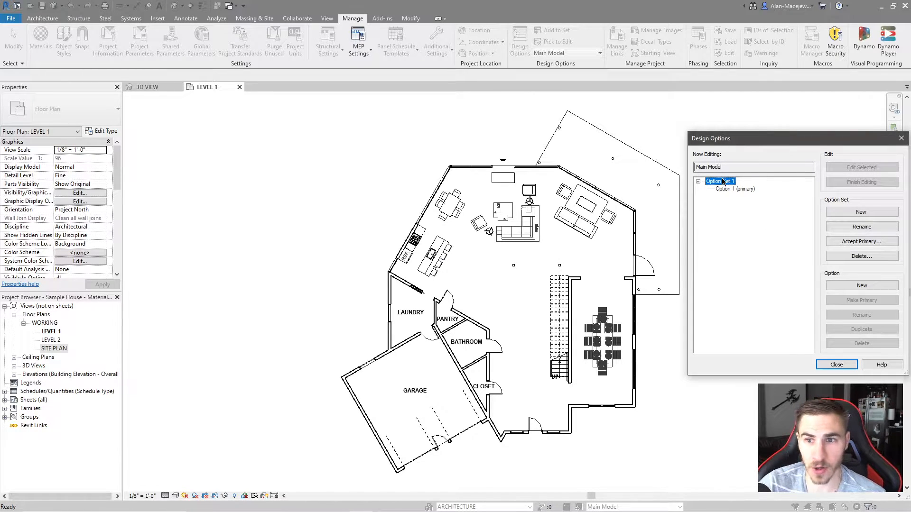
left_click(852, 213)
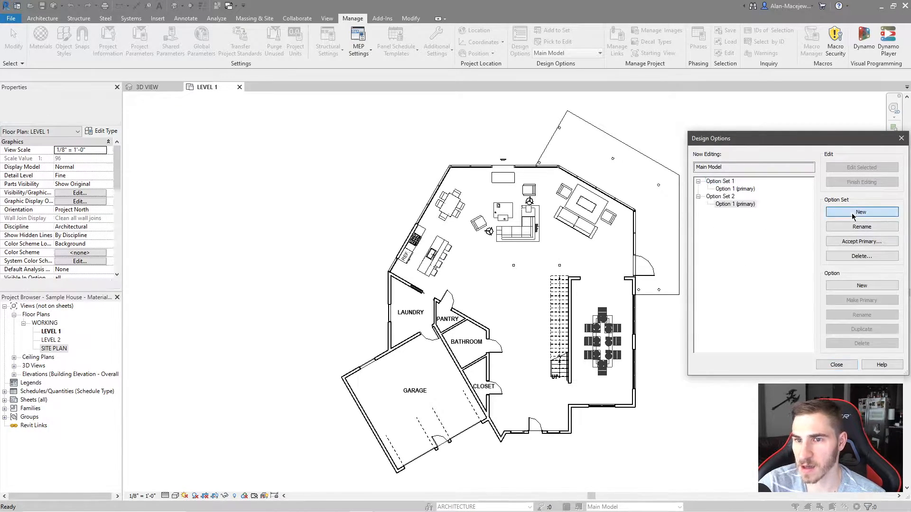
left_click(852, 213)
left_click(852, 213)
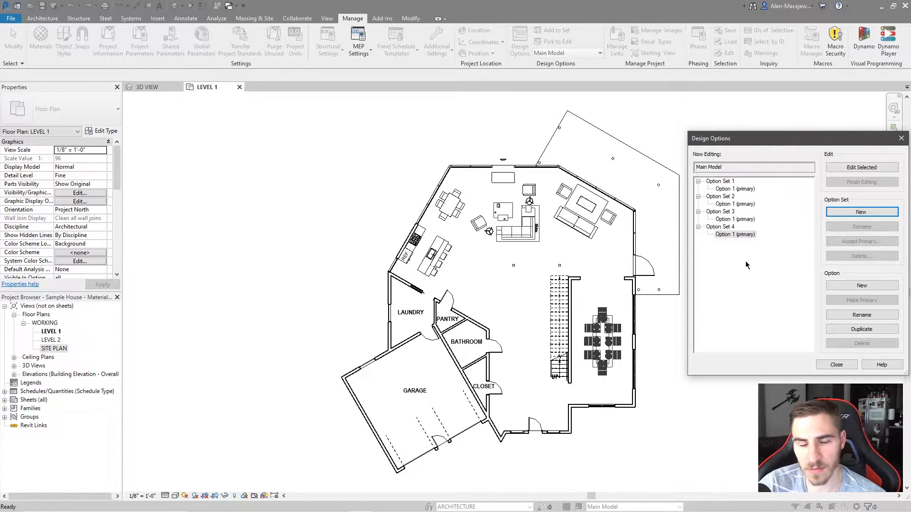
Step: Delete Option Set 4, Option Set 3 and Option Set 2 along with all of their options
left_click(730, 227)
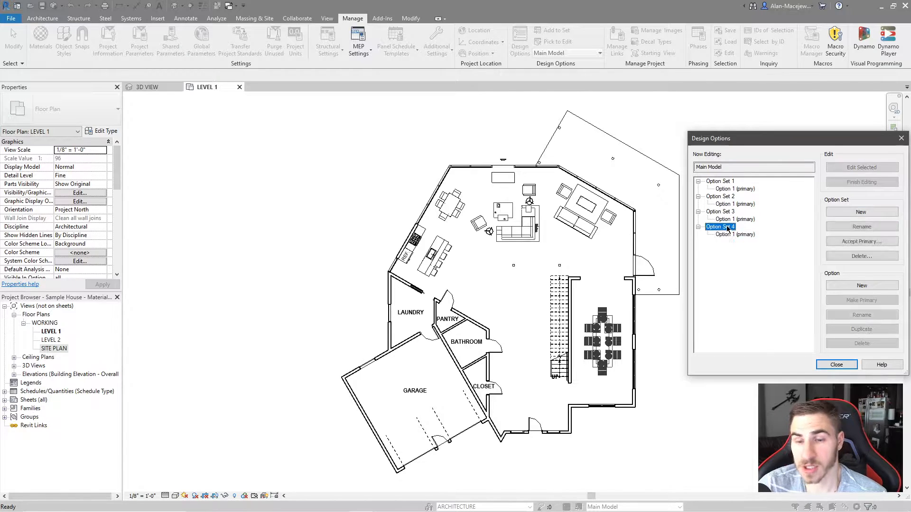
left_click(837, 256)
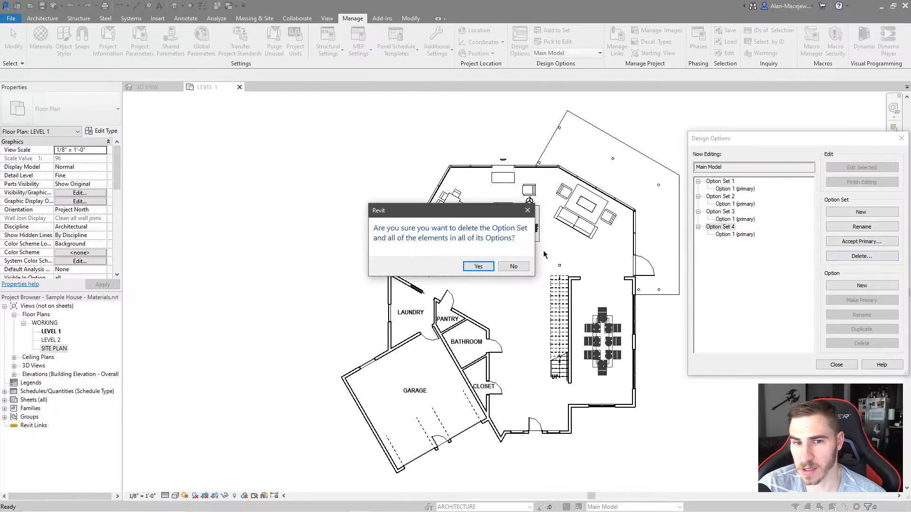
left_click(530, 264)
left_click(837, 256)
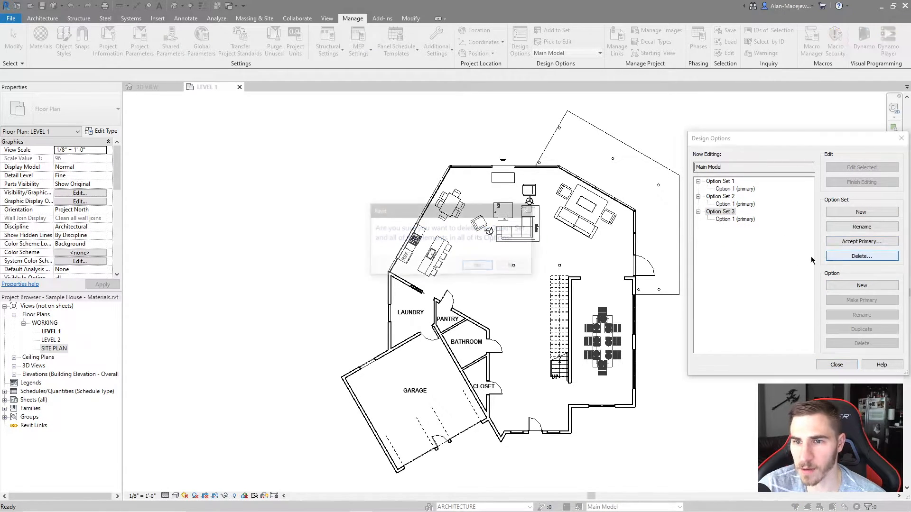
left_click(527, 264)
left_click(717, 197)
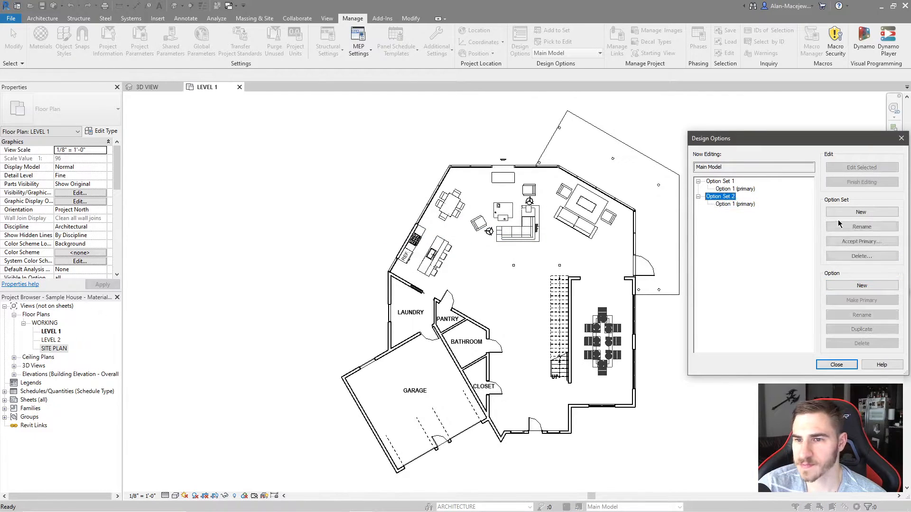
left_click(853, 257)
left_click(489, 265)
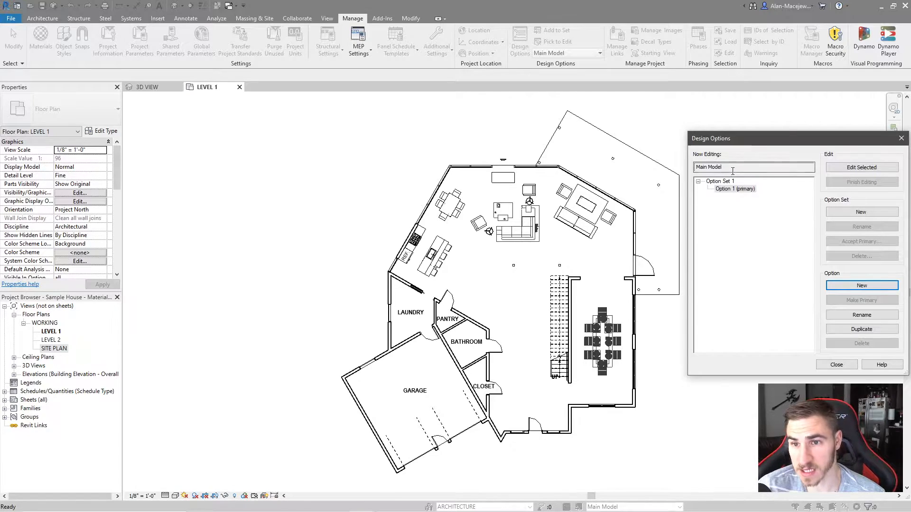
Step: Rename Option Set 1 as "Furniture Layout"
left_click(720, 182)
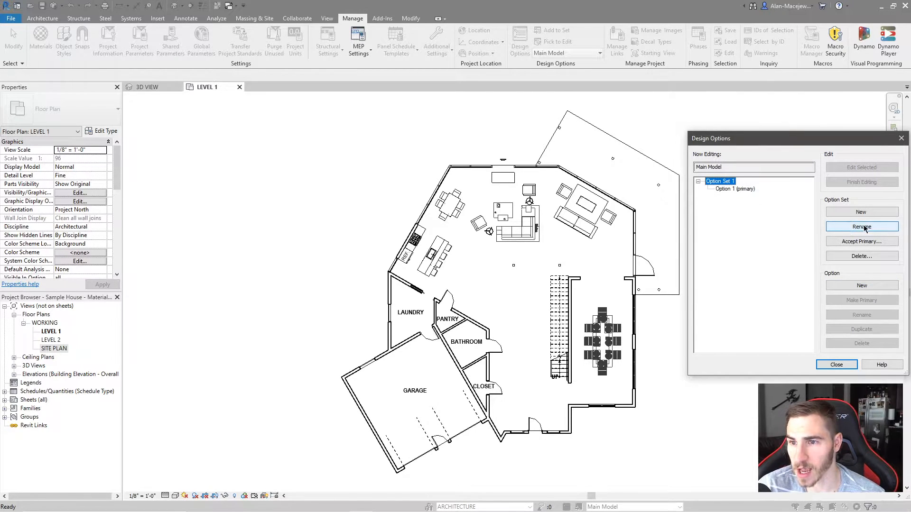
left_click(879, 226)
type("Furniture Layout")
key("Return")
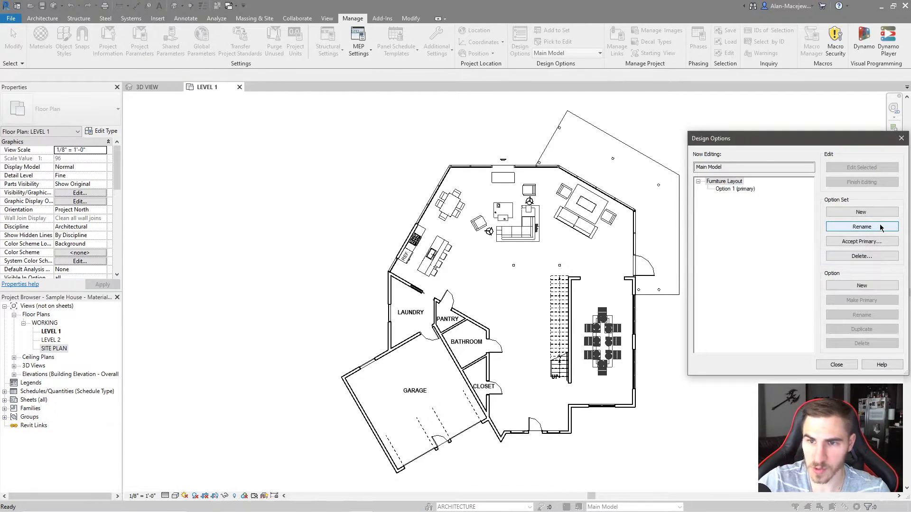
Step: Add a second option to the Furniture Layout option set
left_click(739, 190)
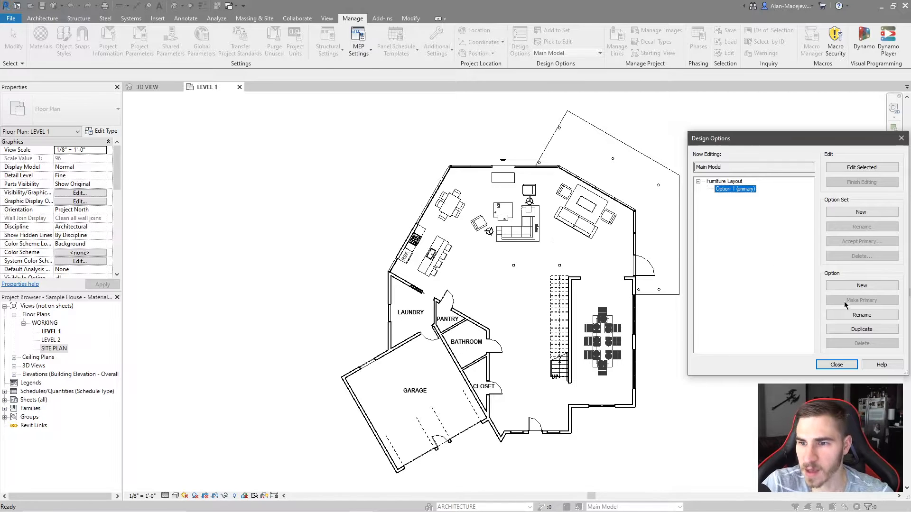
left_click(864, 286)
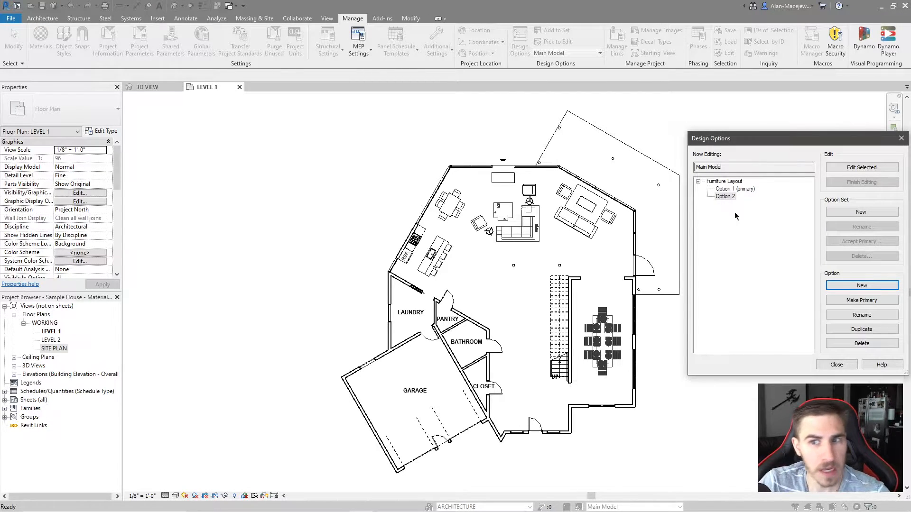
left_click(716, 183)
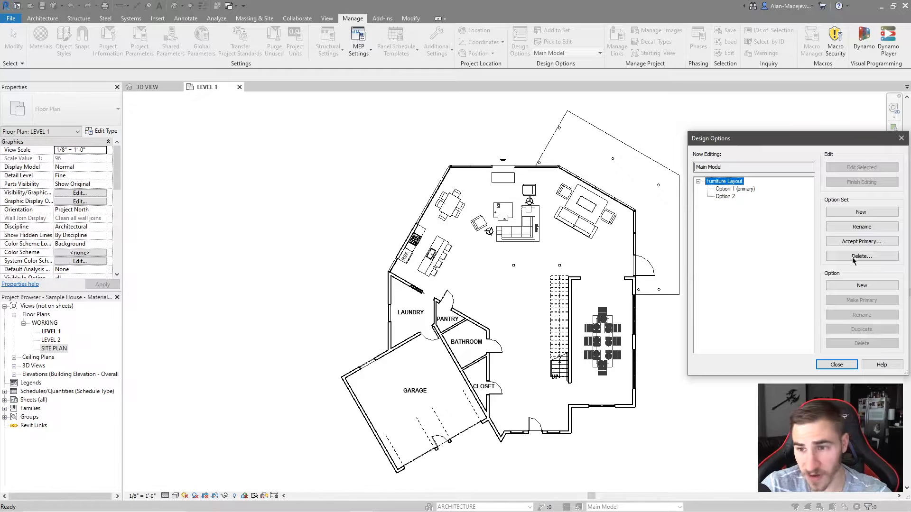
left_click(724, 197)
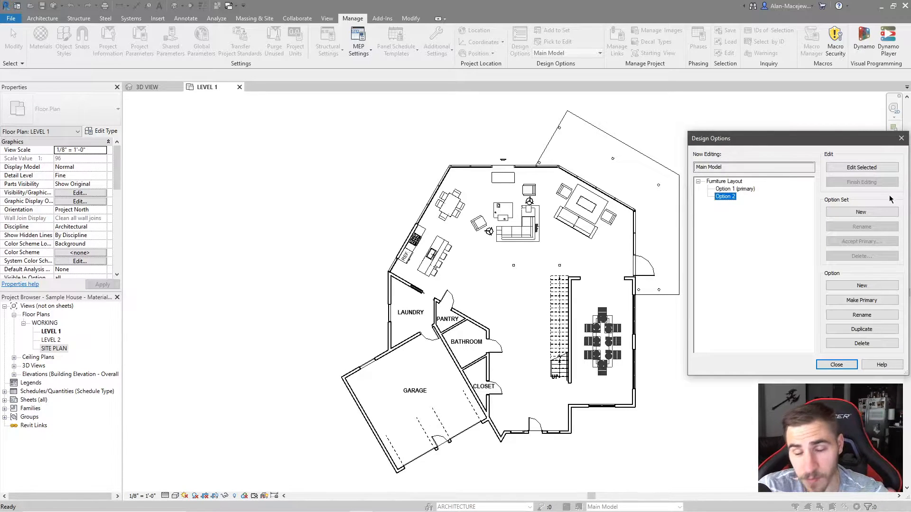
Step: Rename the Furniture Layout set's primary option as "A" and its second option as "B"
left_click(725, 189)
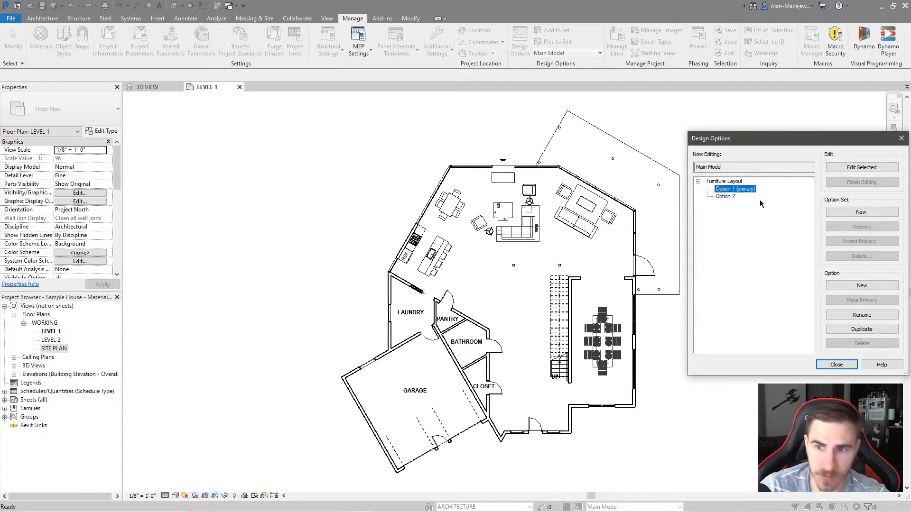
left_click(847, 314)
type("A")
key("Return")
left_click(732, 197)
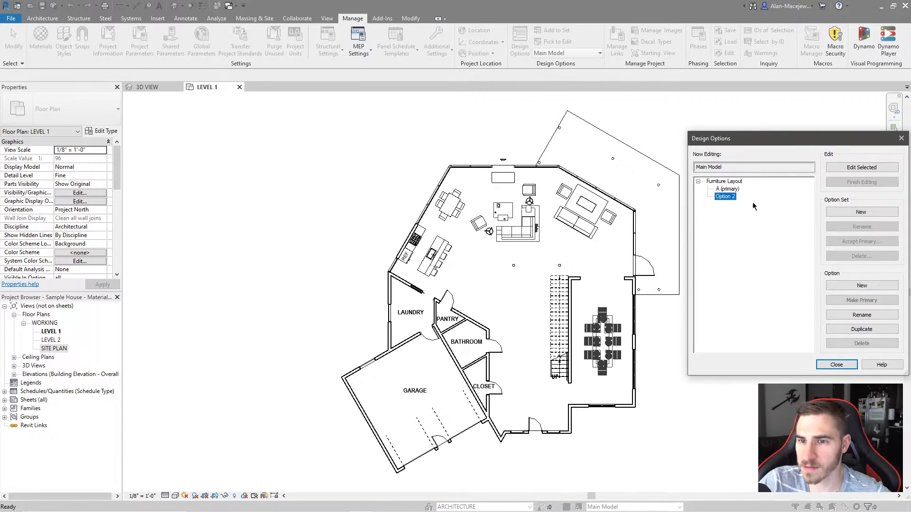
left_click(837, 314)
type("B")
key("Return")
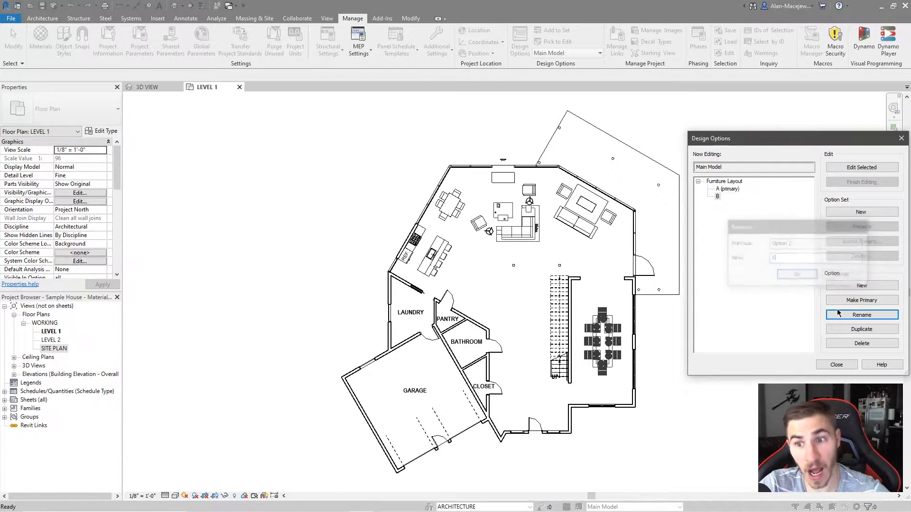
Step: Make option B the primary option of the Furniture Layout set
left_click(729, 212)
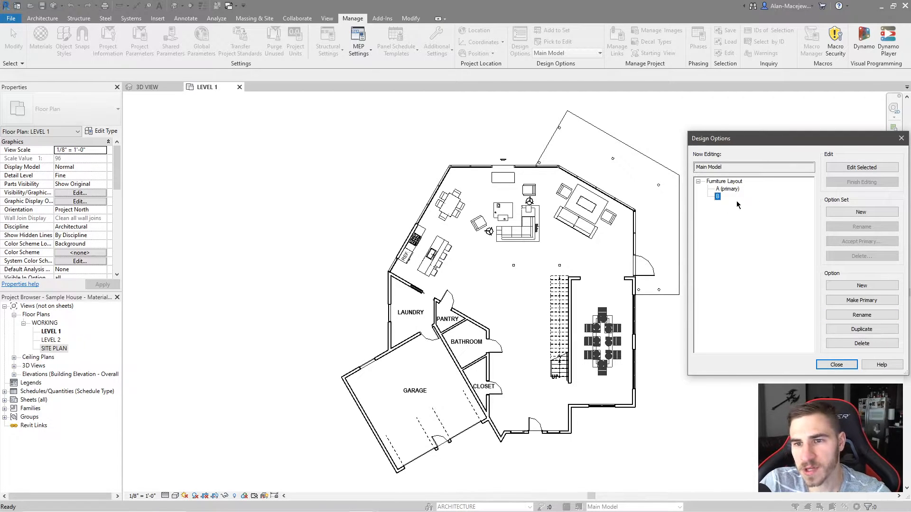
left_click(732, 189)
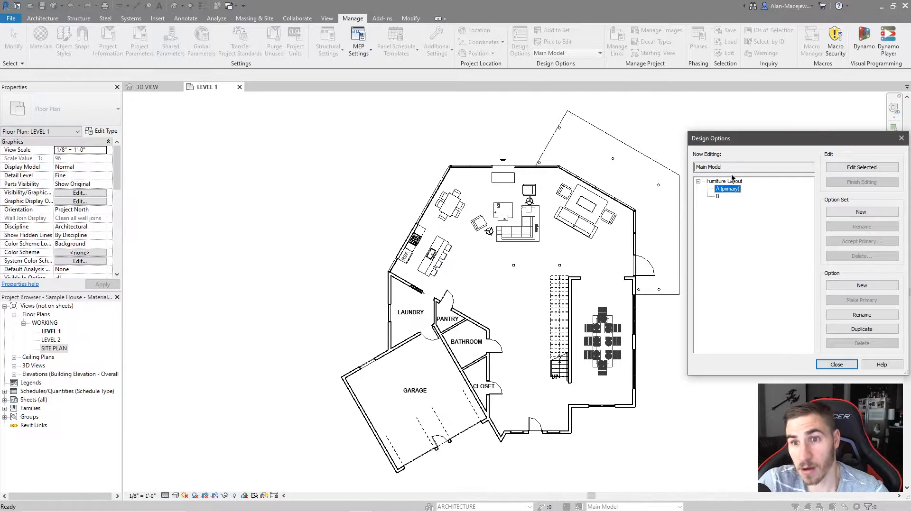
left_click(718, 196)
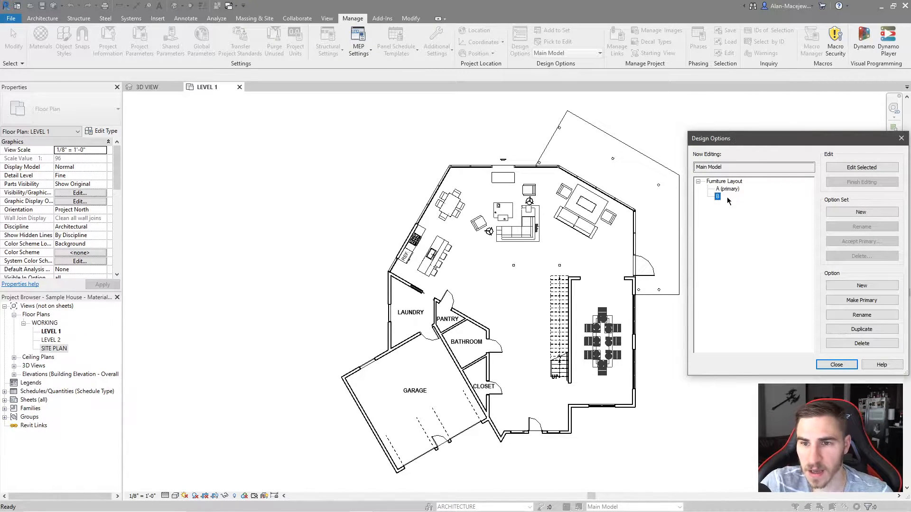
left_click(861, 301)
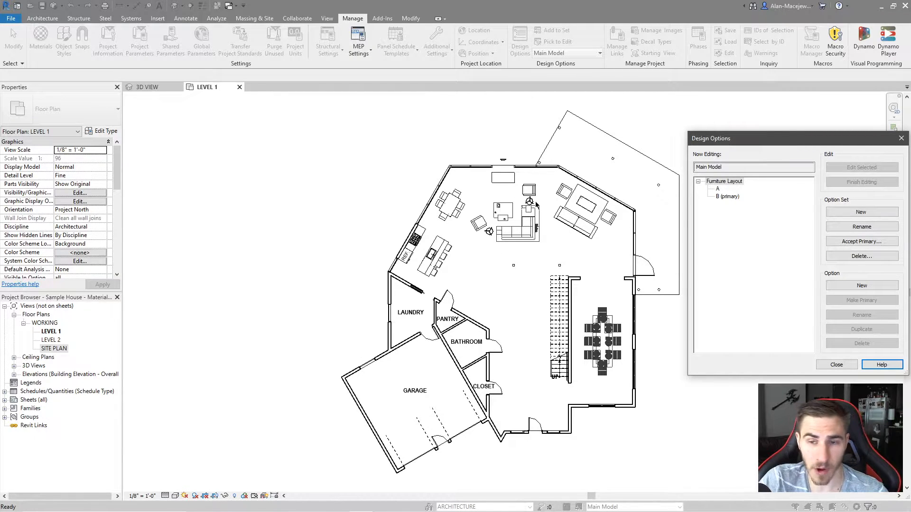
Step: Make option A the primary option of the Furniture Layout set again
left_click(719, 189)
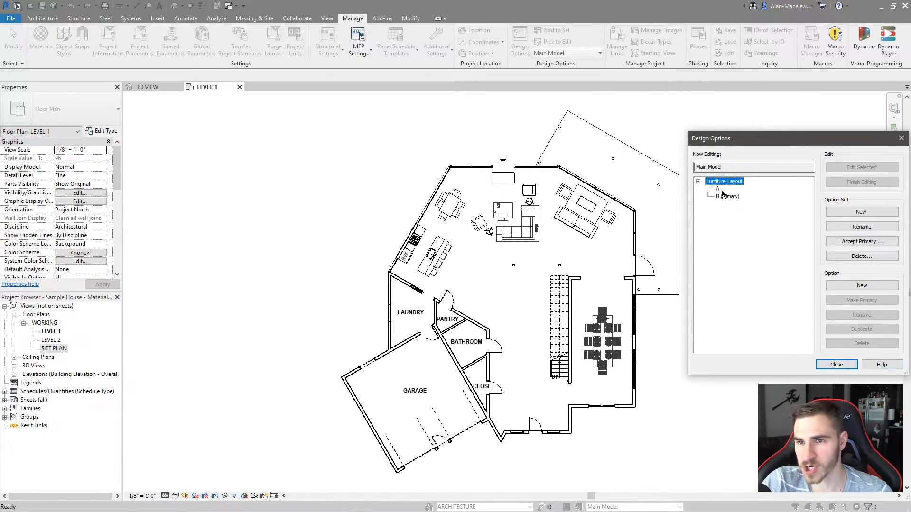
left_click(718, 189)
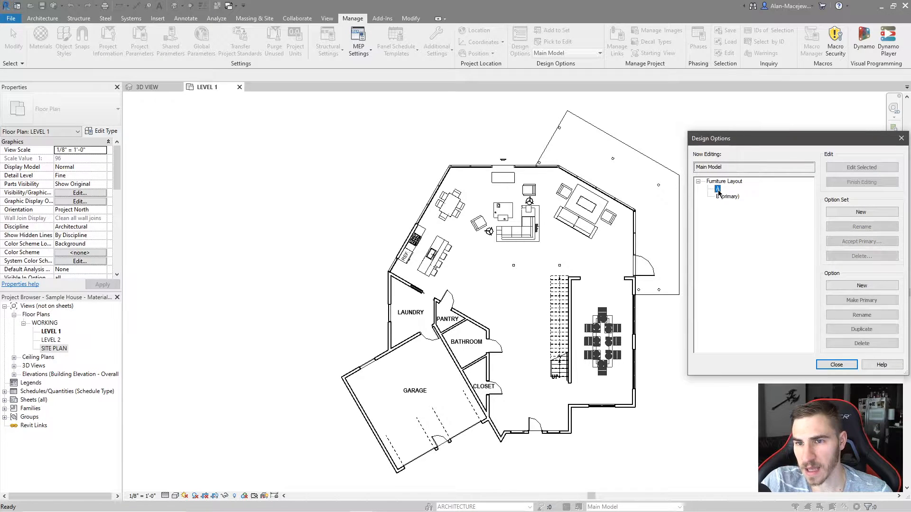
left_click(857, 299)
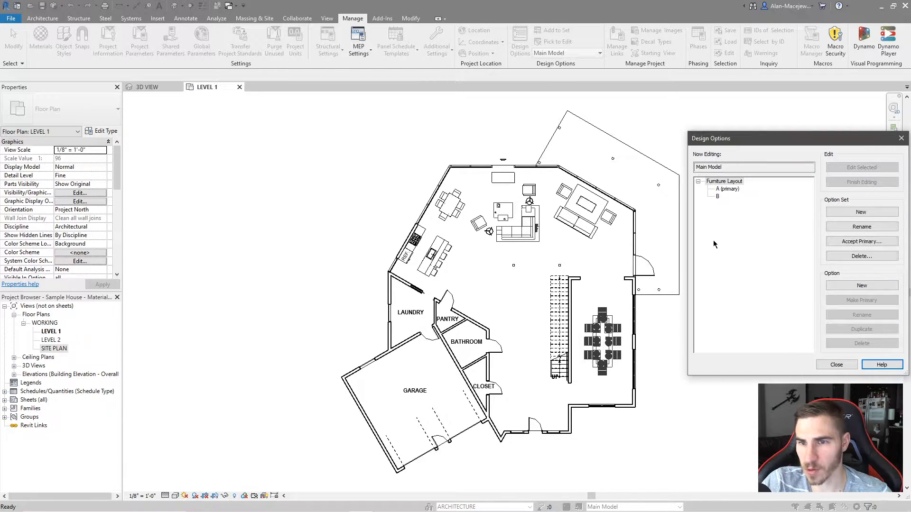
left_click(741, 232)
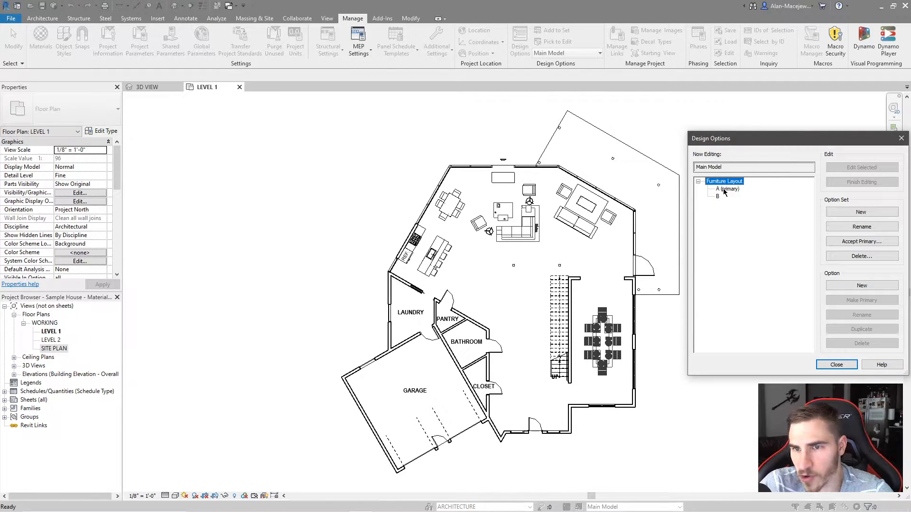
Step: Review the Furniture Layout set and its options A (primary) and B, and close the Design Options dialog
left_click(724, 190)
left_click(718, 197)
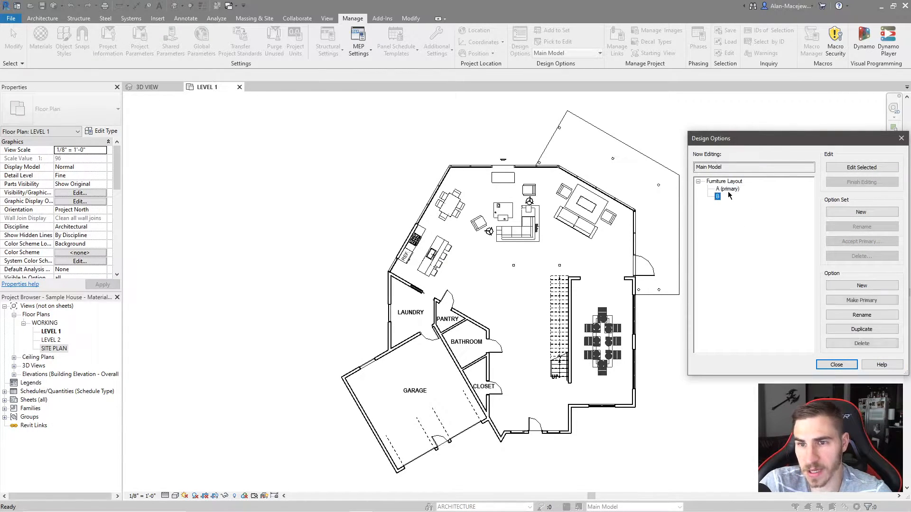
left_click(728, 189)
left_click(717, 195)
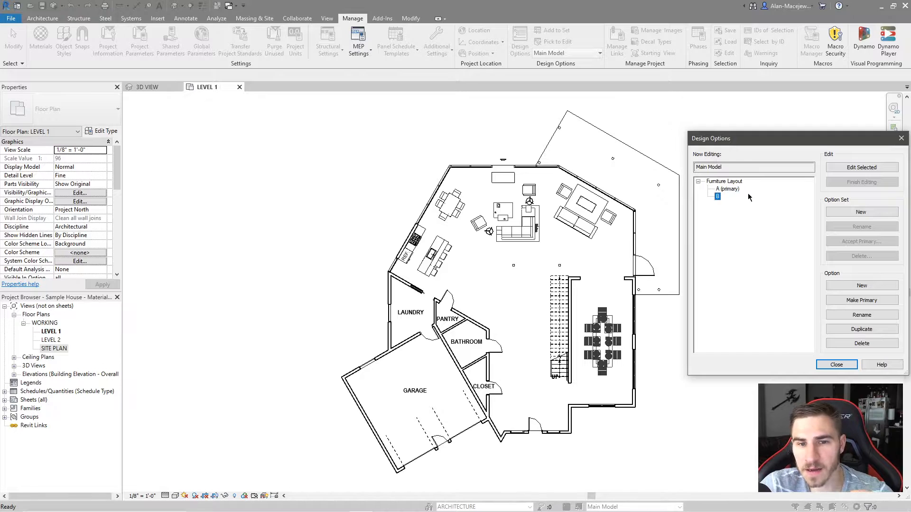
left_click(727, 189)
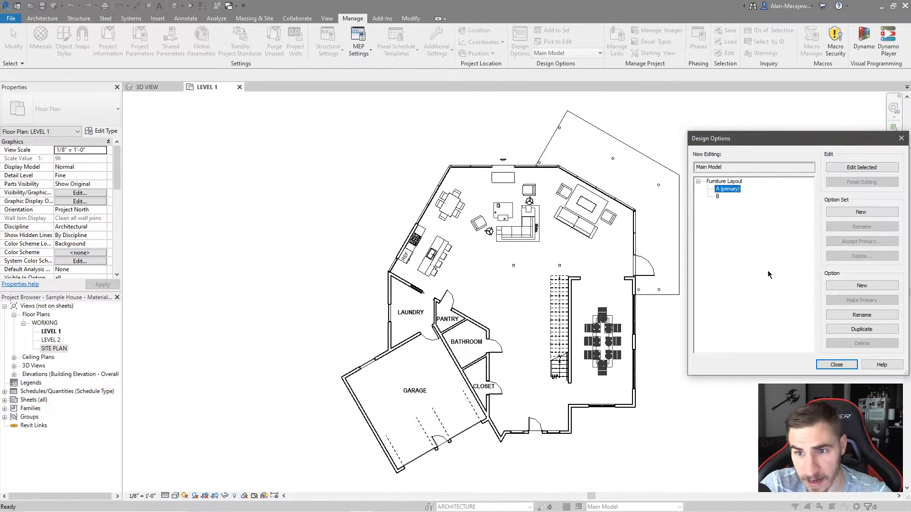
left_click(726, 181)
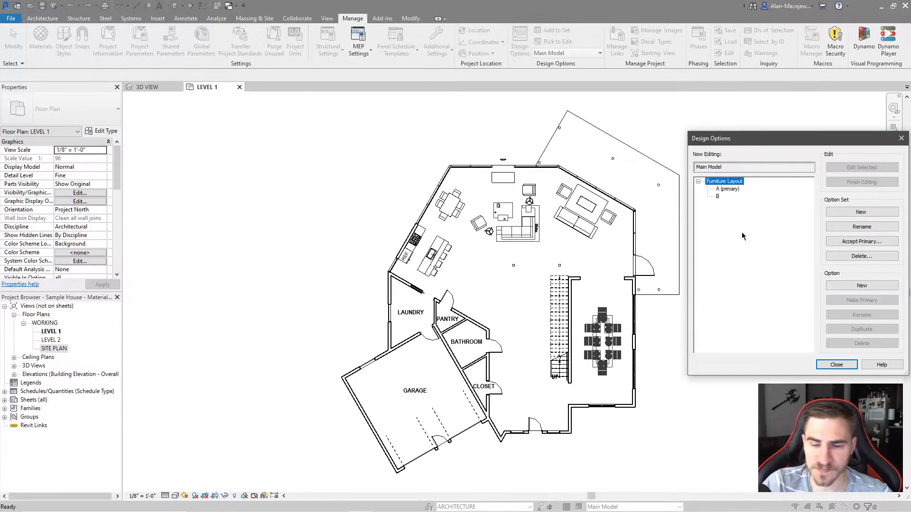
left_click(825, 364)
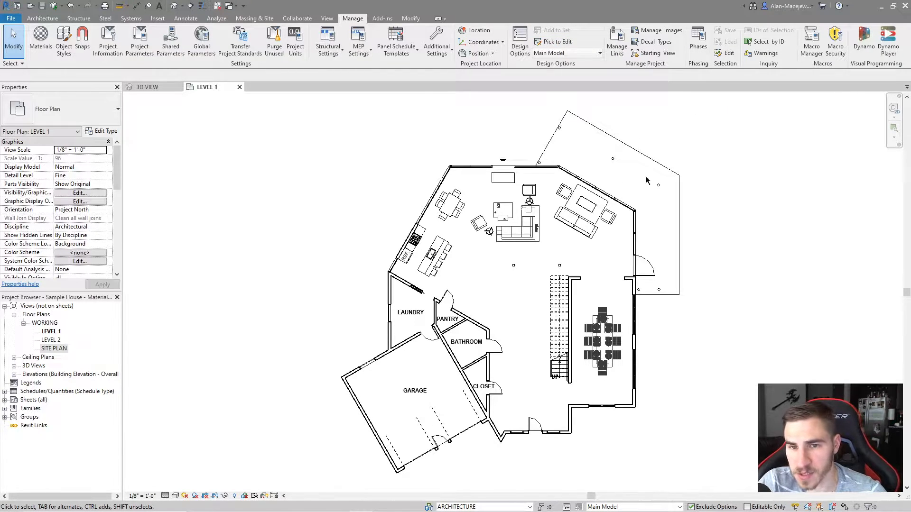
left_click(575, 234)
left_click(787, 217)
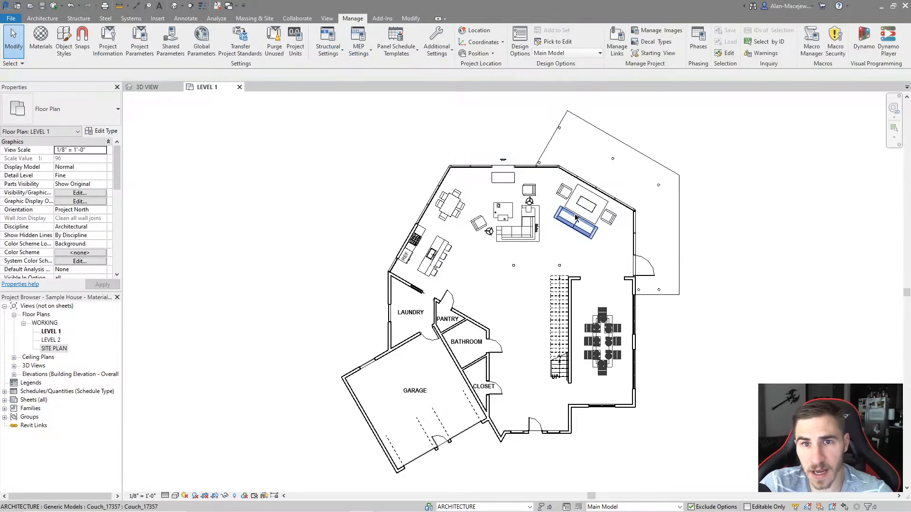
left_click(558, 43)
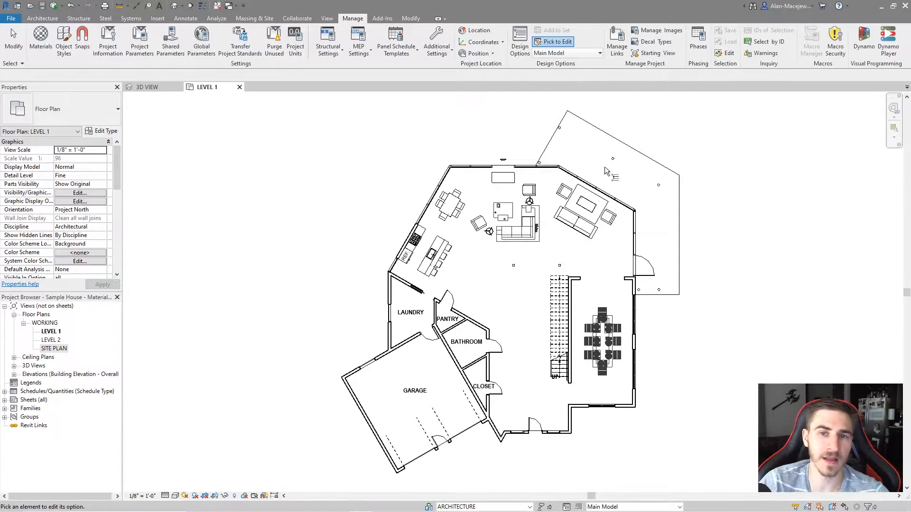
key("Escape")
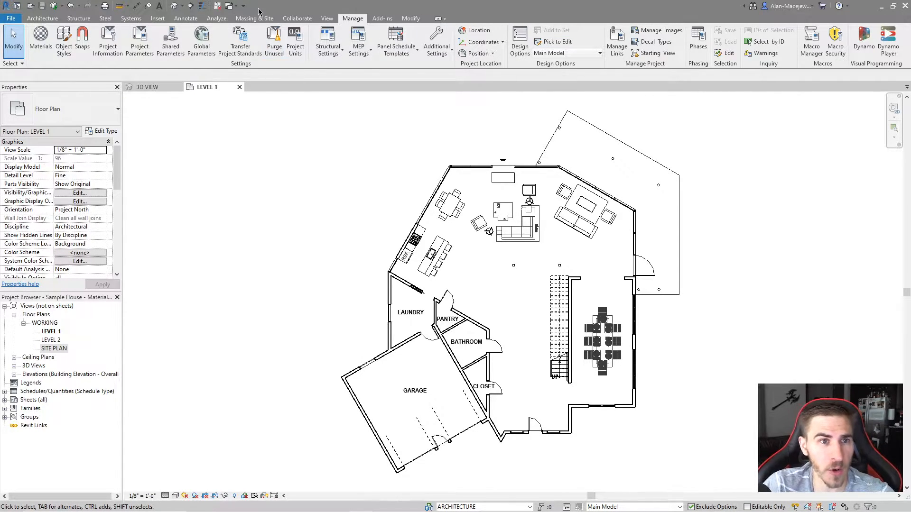
Step: Review the project's worksets in the Worksets dialog and close it without making changes
left_click(297, 18)
left_click(120, 41)
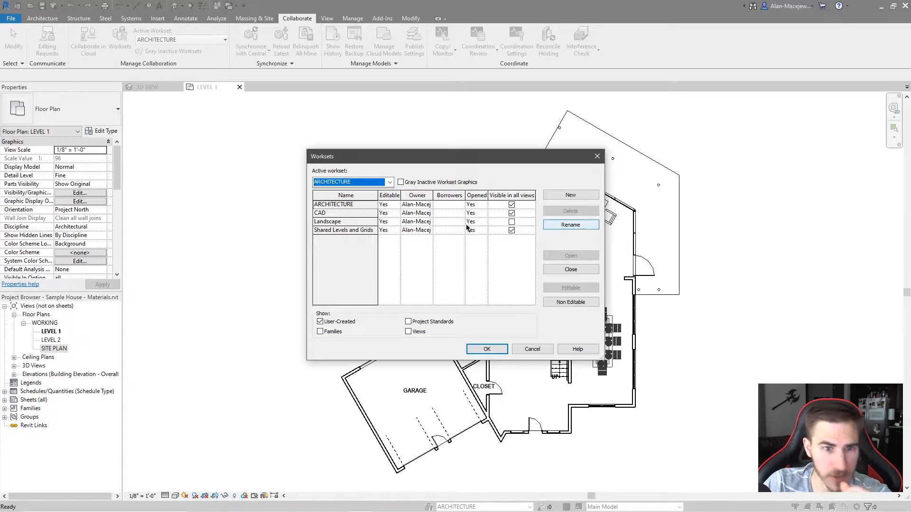
left_click(532, 349)
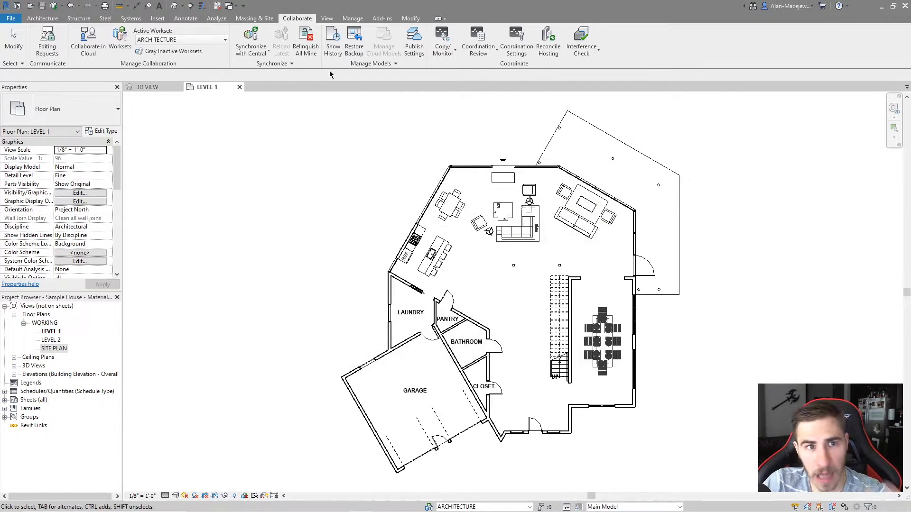
Step: Check which model or option is being edited in the Design Options dialog, and close it
left_click(352, 18)
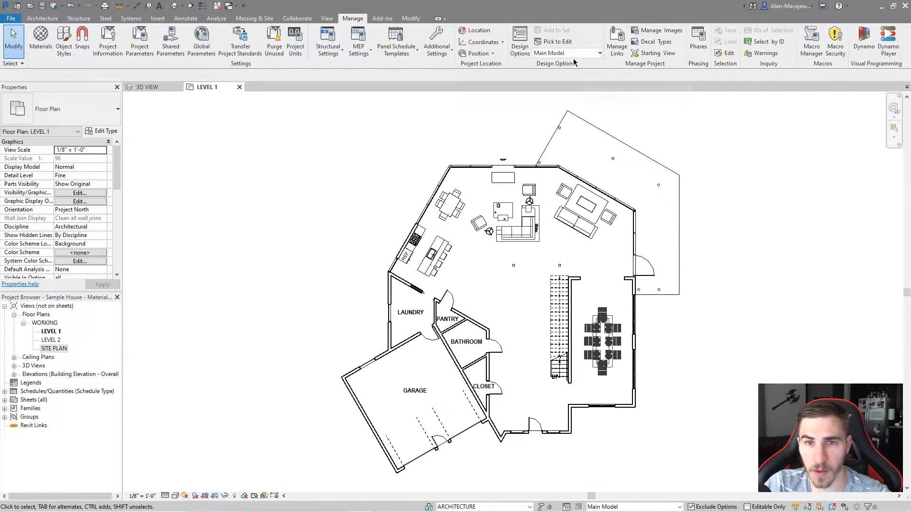
left_click(520, 45)
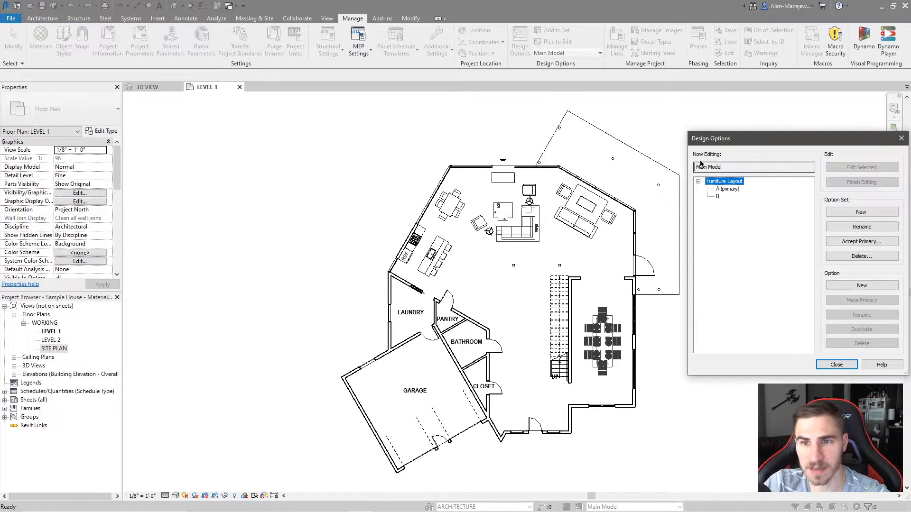
left_click(900, 139)
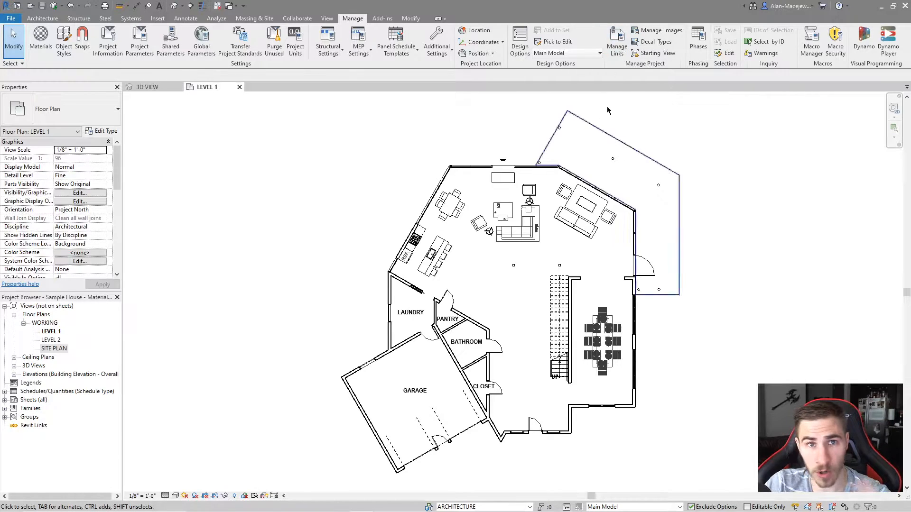
Step: Try to select the living-room furniture while editing option A (primary), and return to the Main Model
left_click(575, 53)
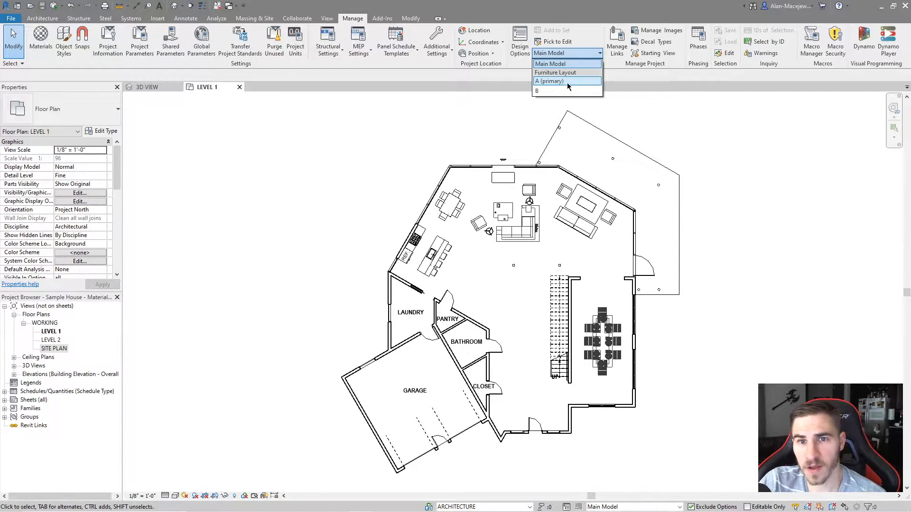
left_click(562, 82)
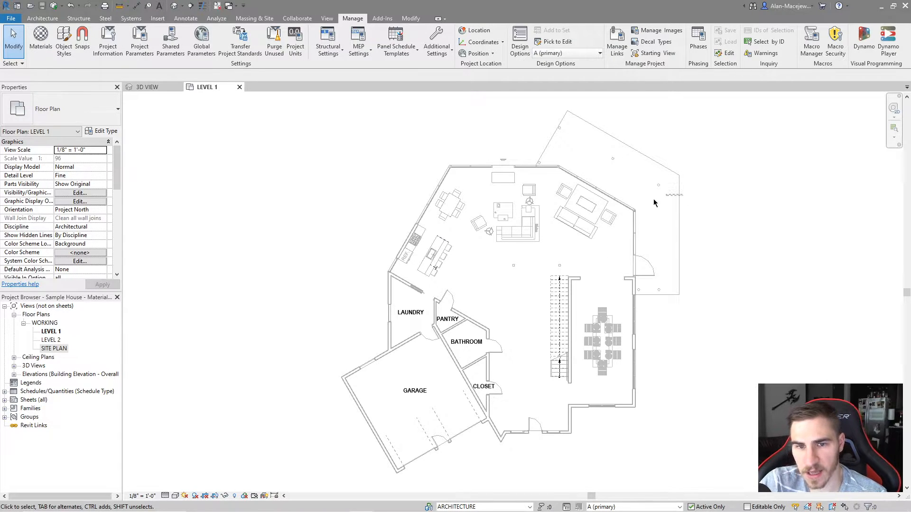
left_click_drag(536, 187, 377, 230)
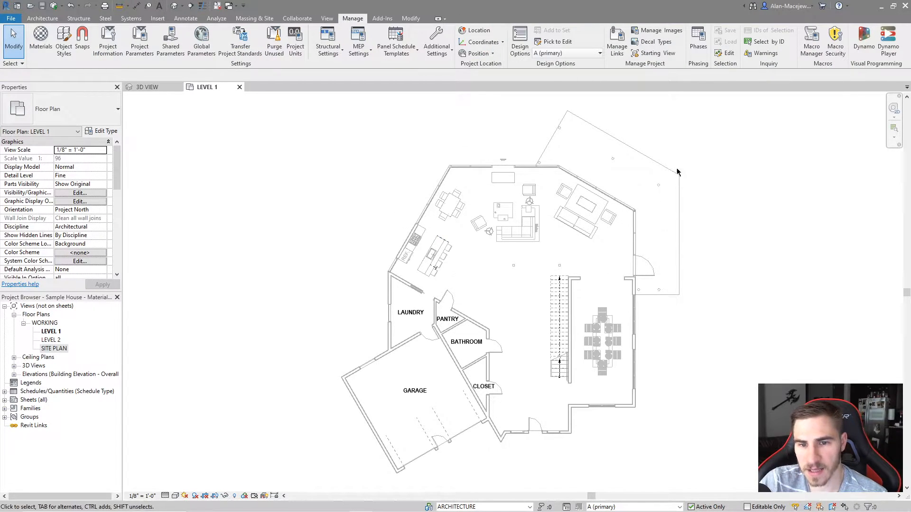
left_click(469, 343)
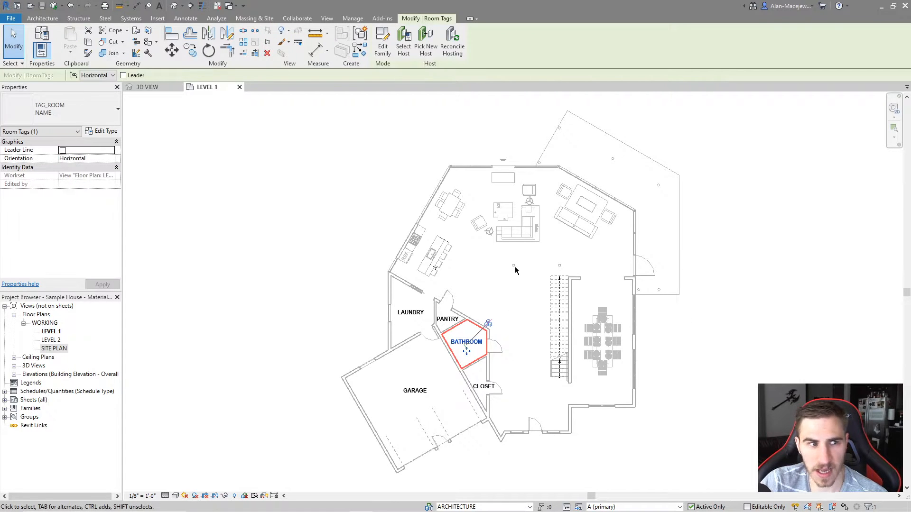
left_click(527, 271)
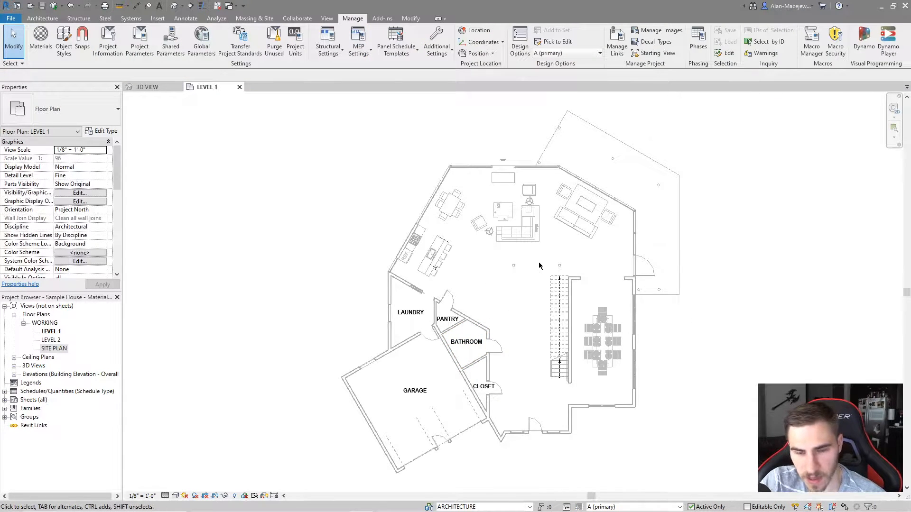
left_click_drag(697, 165, 473, 241)
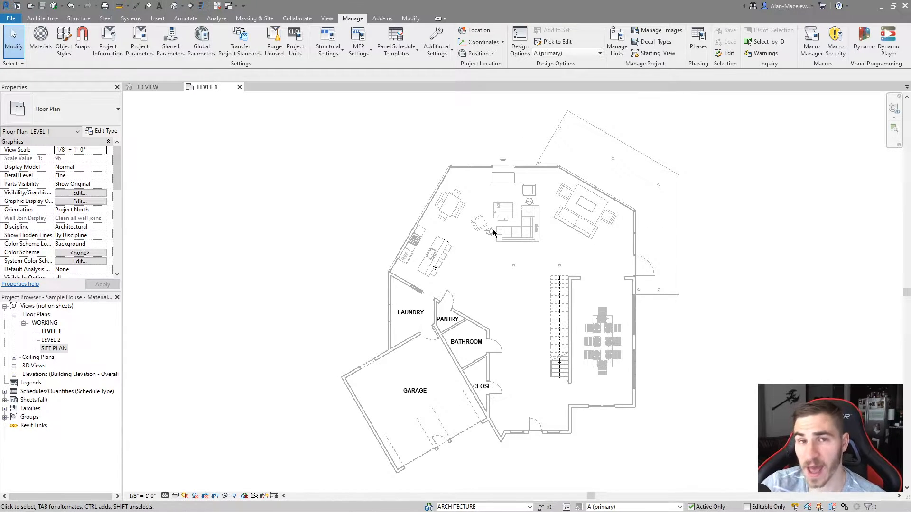
left_click_drag(695, 152, 465, 231)
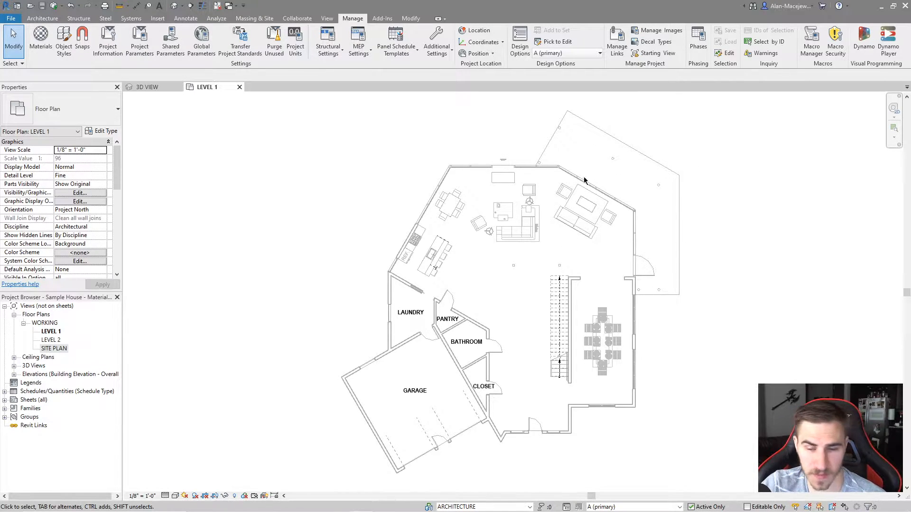
left_click(541, 53)
left_click(551, 64)
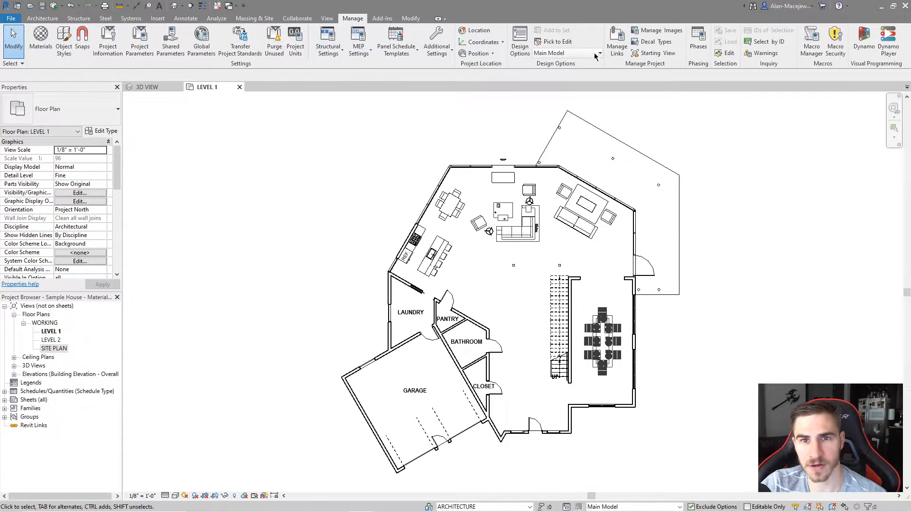
Step: Check the Design Options dialog with option A (primary) active for editing, and switch back to the Main Model
left_click(35, 21)
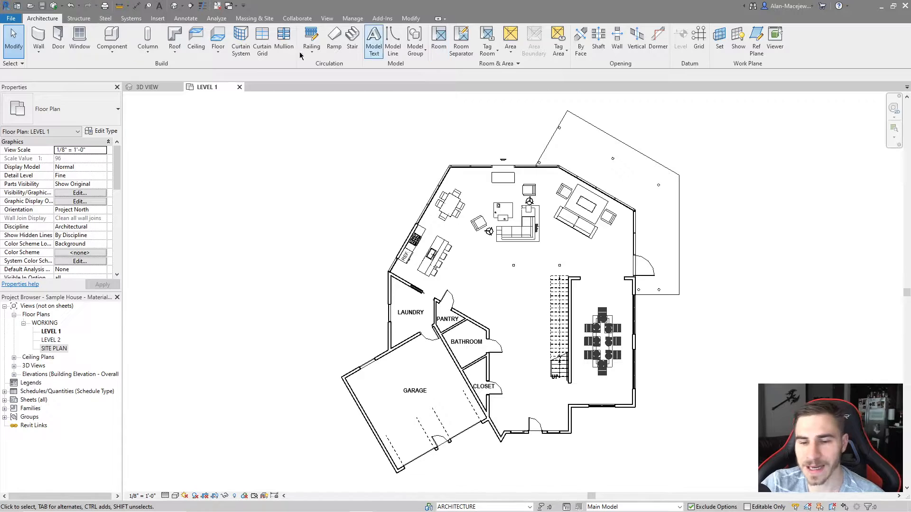
left_click(655, 508)
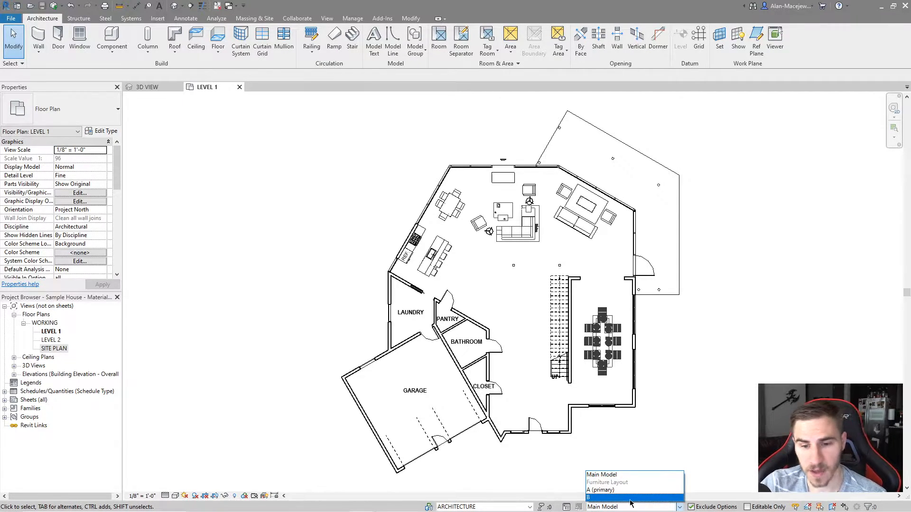
left_click(605, 492)
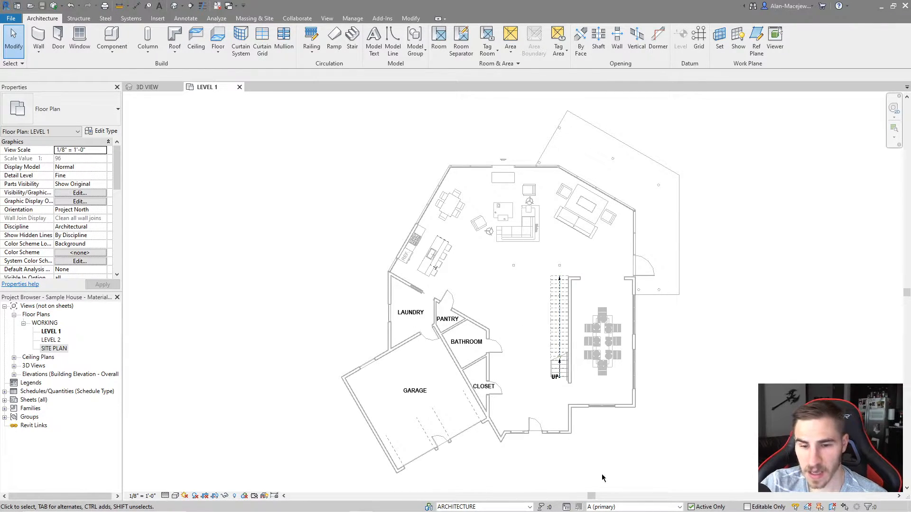
left_click(566, 507)
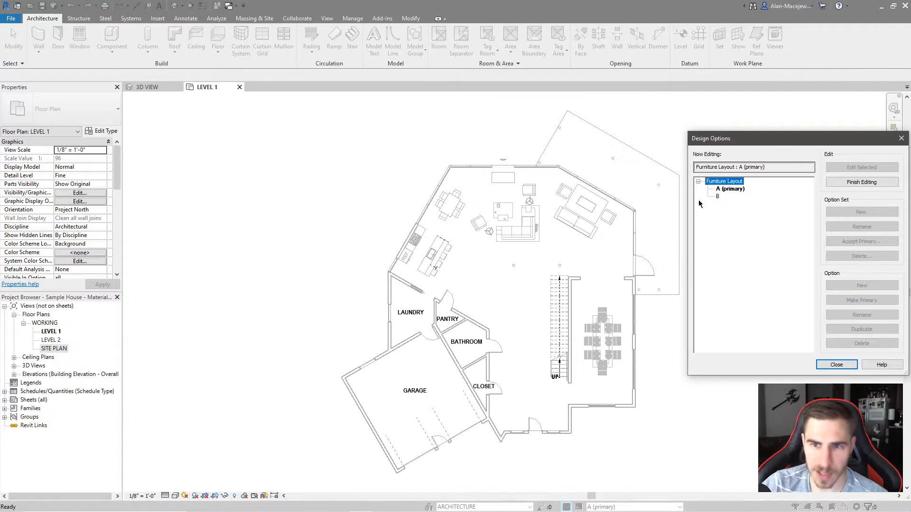
left_click(831, 365)
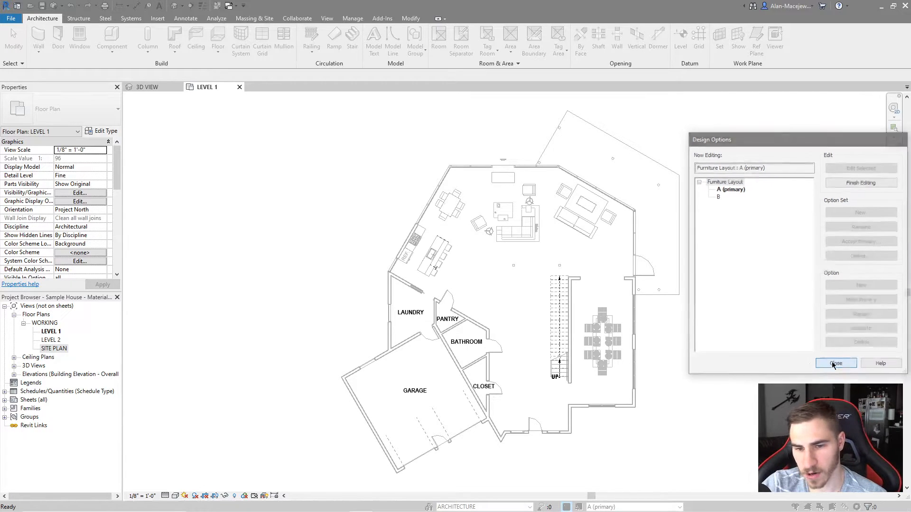
left_click(665, 504)
left_click(617, 476)
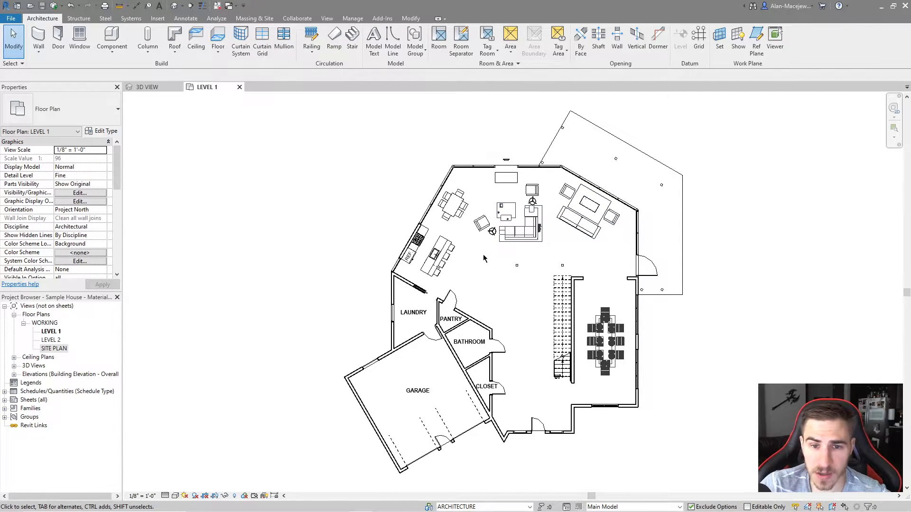
Step: Add the sofas, armchairs and tables of both living-room seating groups to option A (primary) only of the Furniture Layout set, excluding B
left_click_drag(468, 248, 555, 185)
left_click(582, 216, "ctrl")
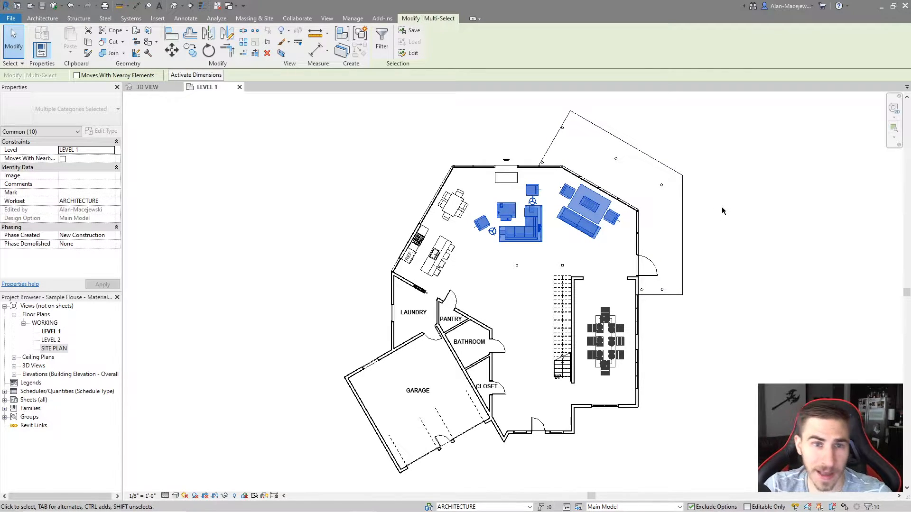
left_click(352, 18)
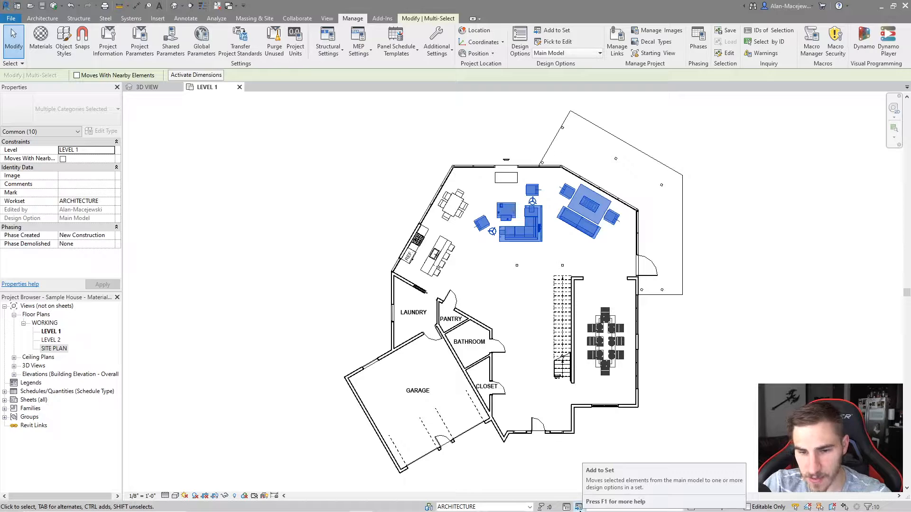
left_click(565, 32)
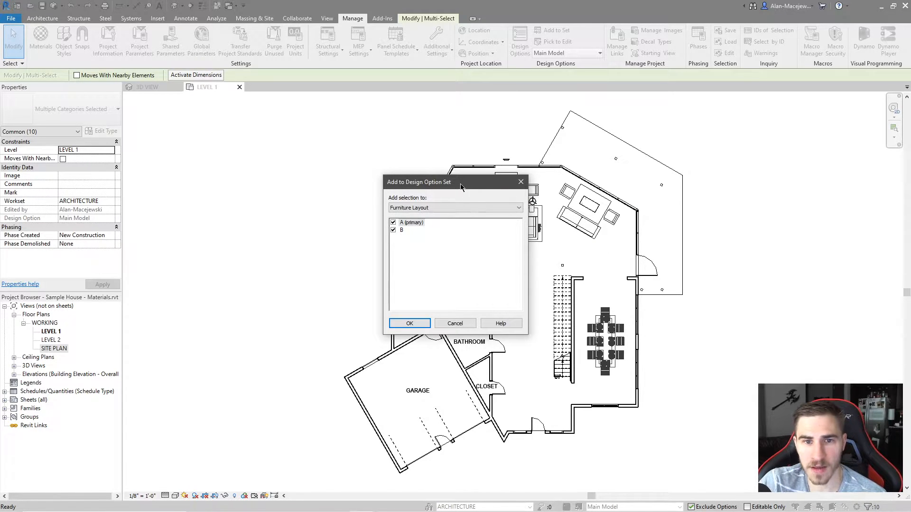
left_click_drag(461, 187, 547, 185)
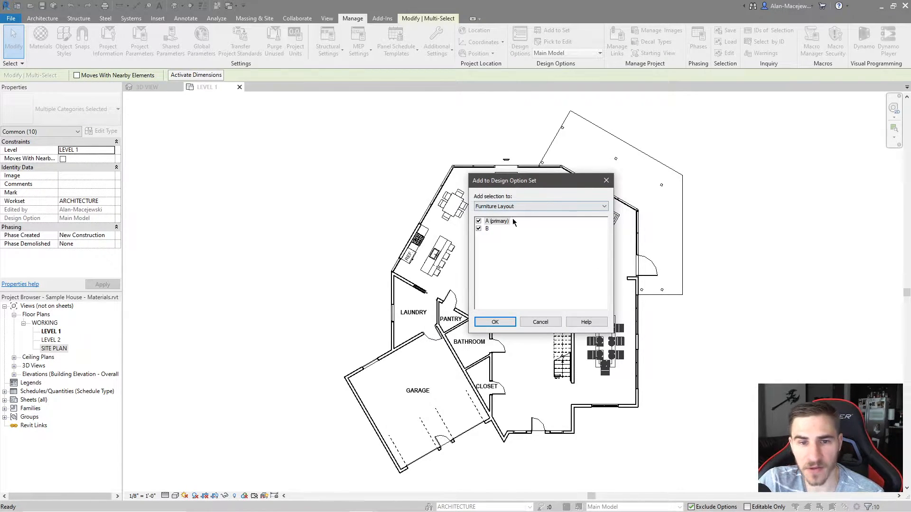
left_click(496, 208)
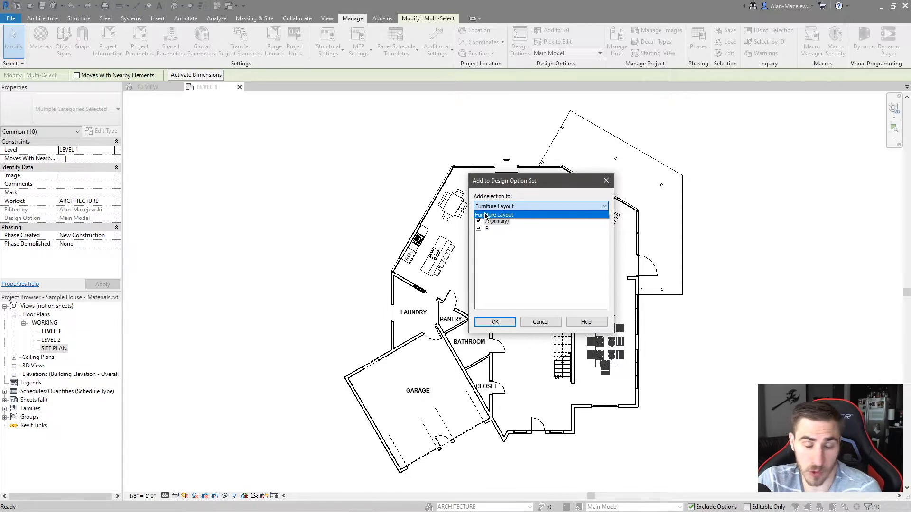
left_click(524, 214)
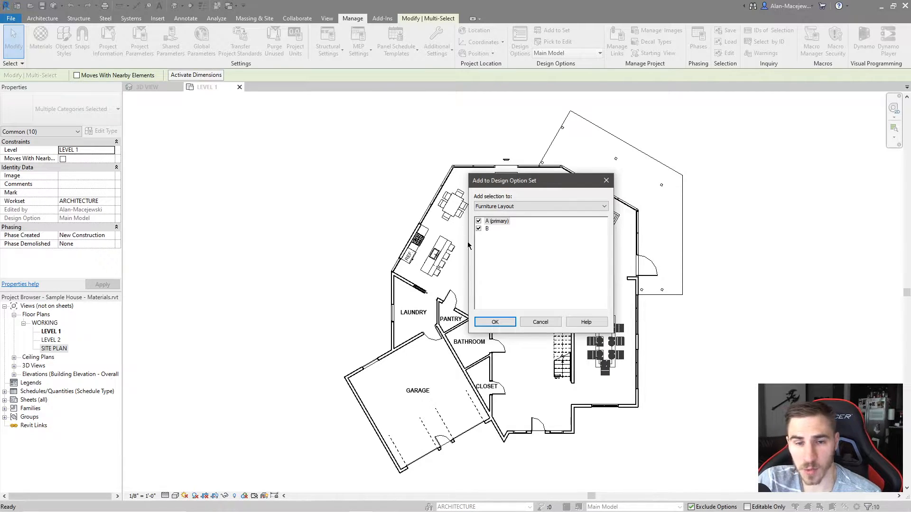
left_click_drag(535, 181, 510, 204)
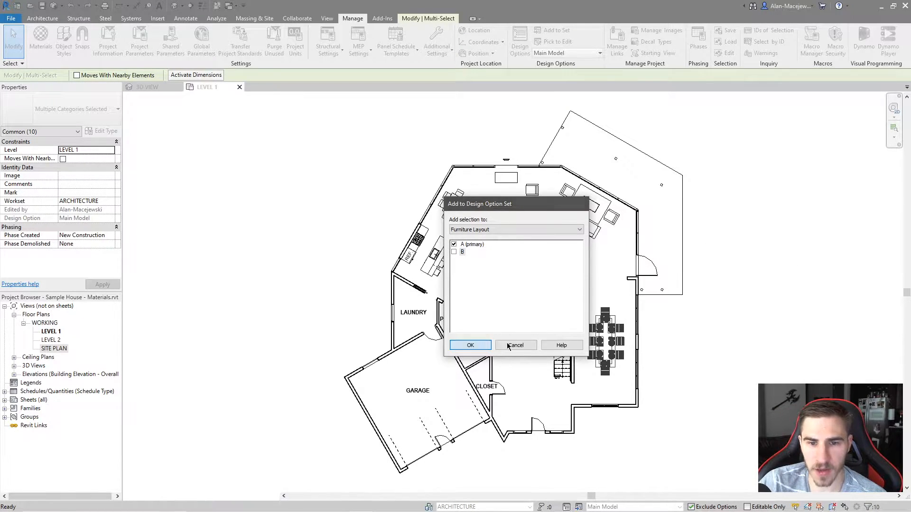
left_click(472, 345)
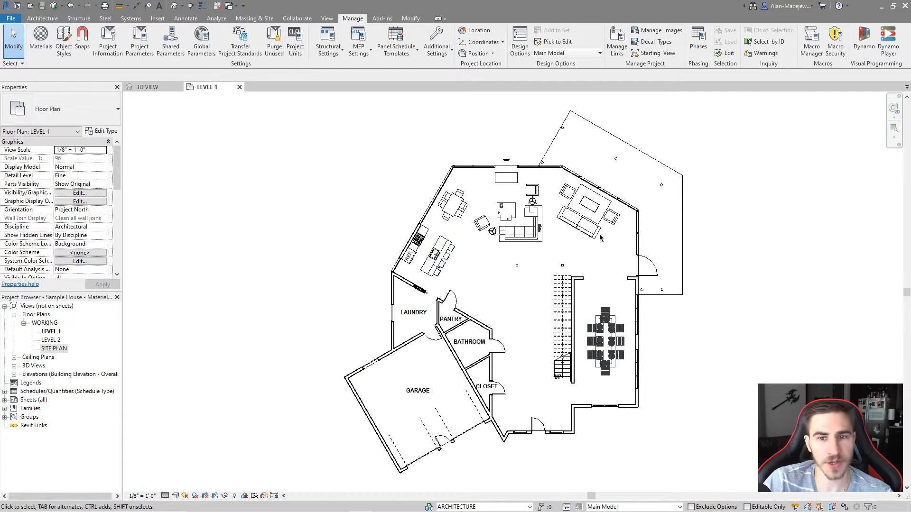
Step: Check which Level 1 furniture can be selected from the Main Model and while editing option A (primary)
left_click(513, 217)
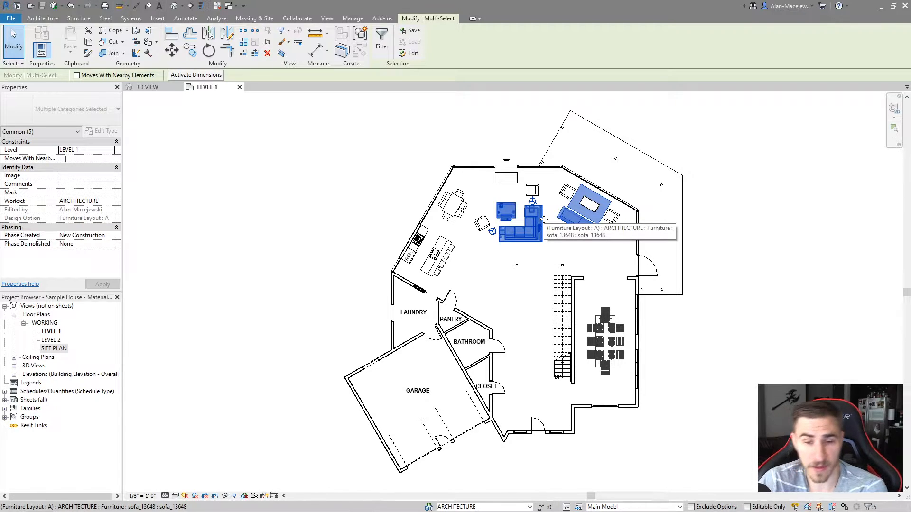
left_click(743, 287)
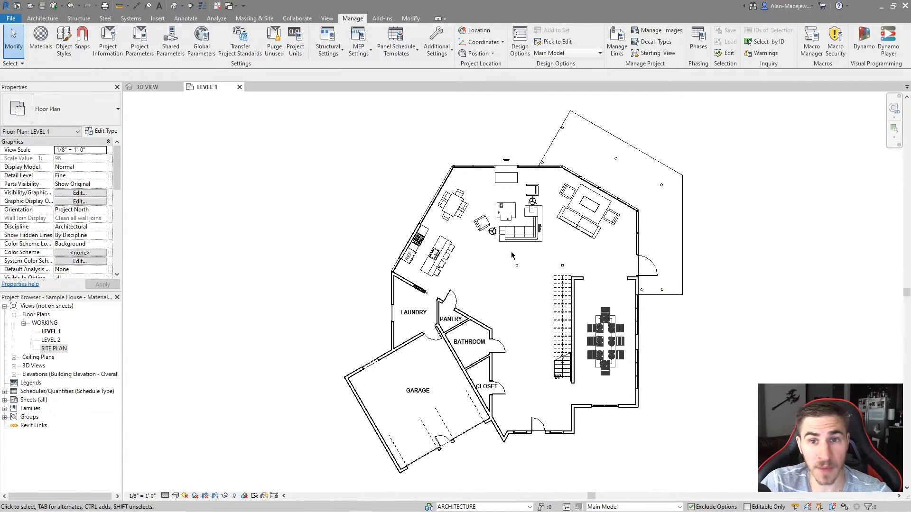
left_click(584, 54)
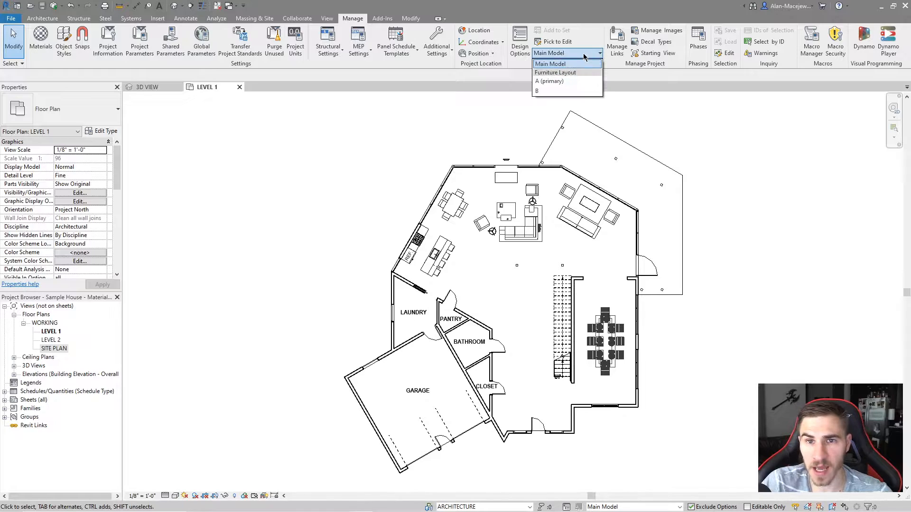
left_click(550, 81)
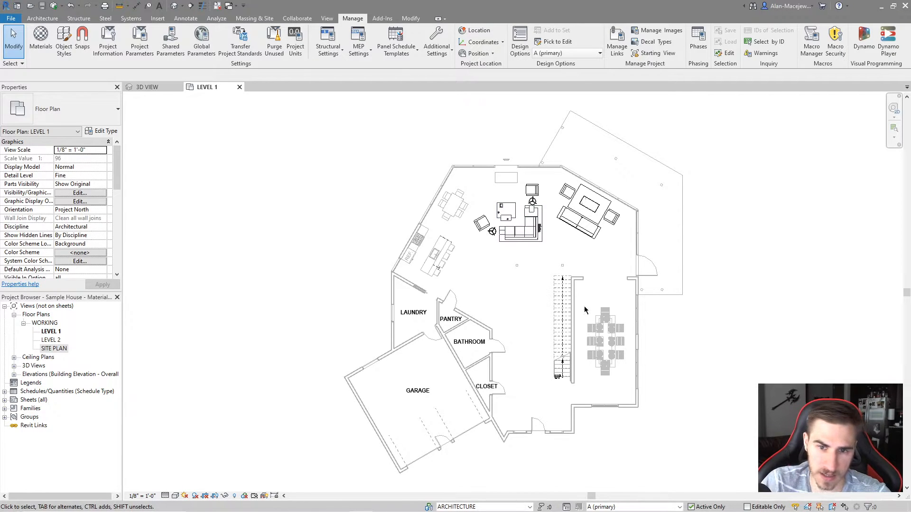
left_click_drag(702, 267, 605, 422)
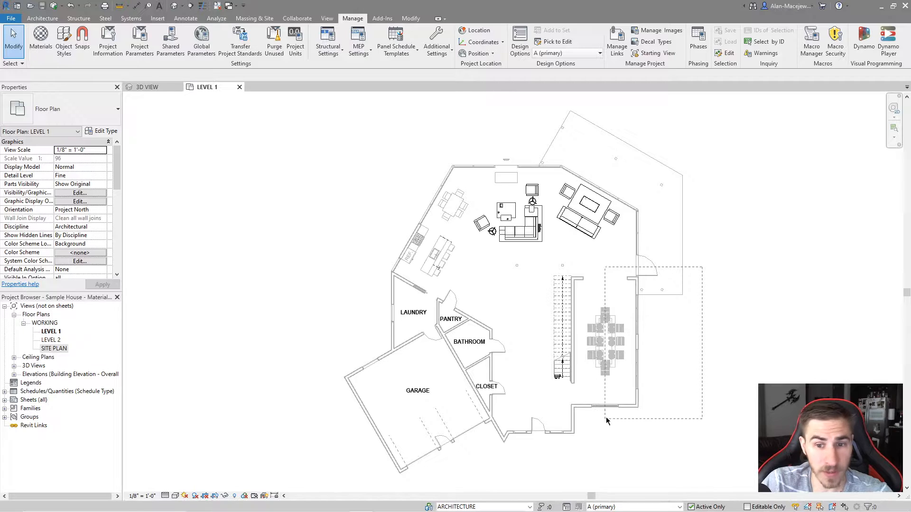
left_click_drag(620, 326, 596, 423)
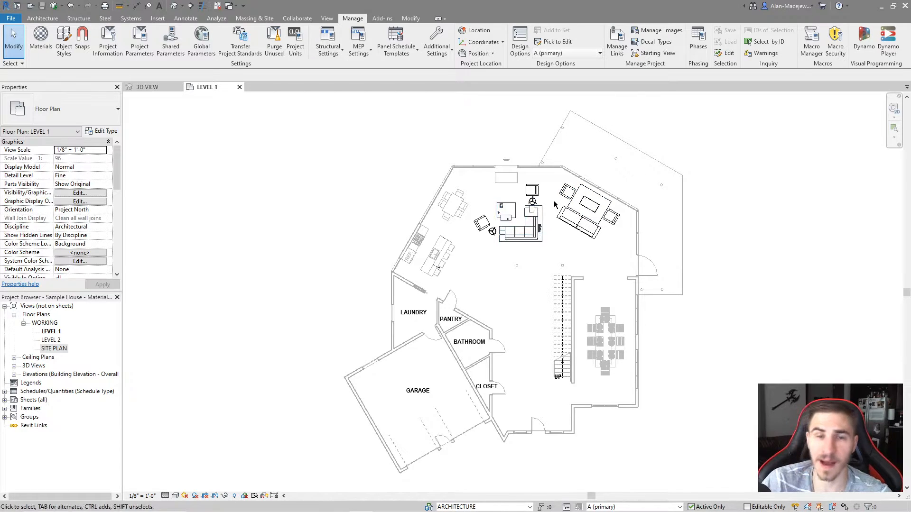
left_click_drag(445, 258, 543, 219)
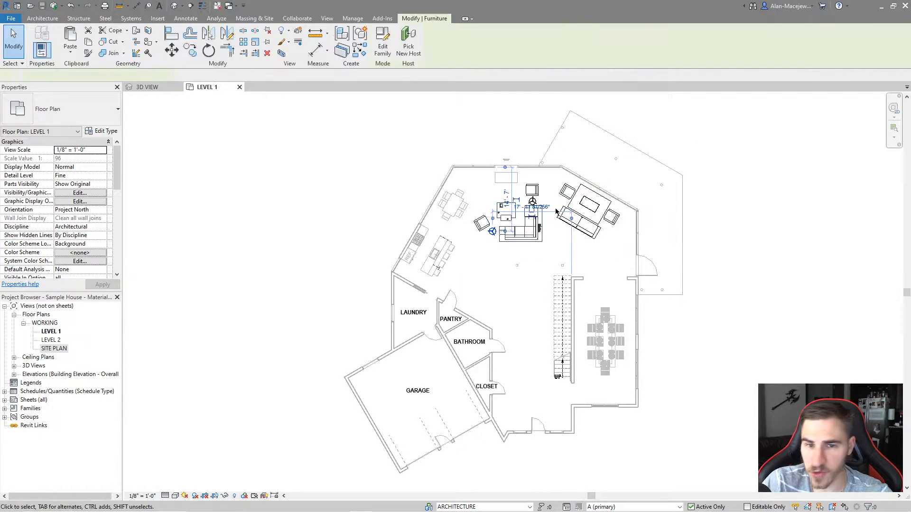
left_click(654, 238)
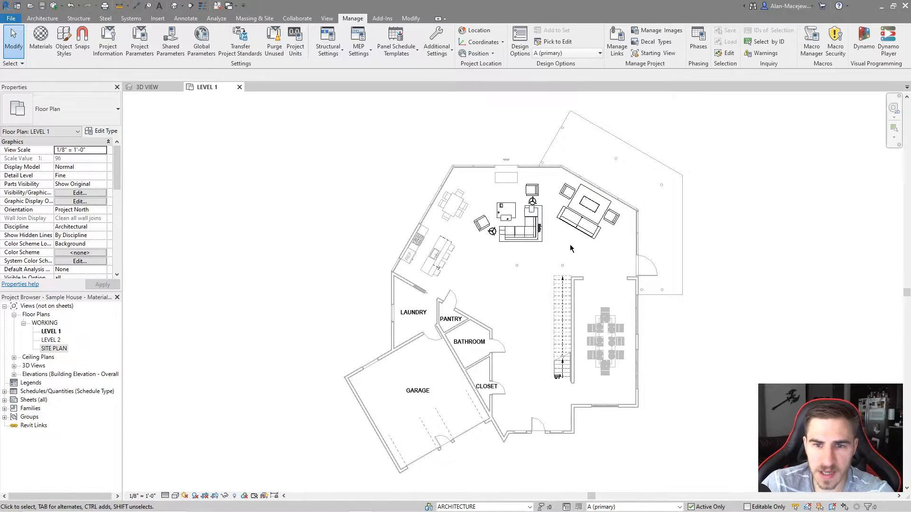
left_click_drag(680, 175, 678, 200)
left_click_drag(656, 166, 657, 185)
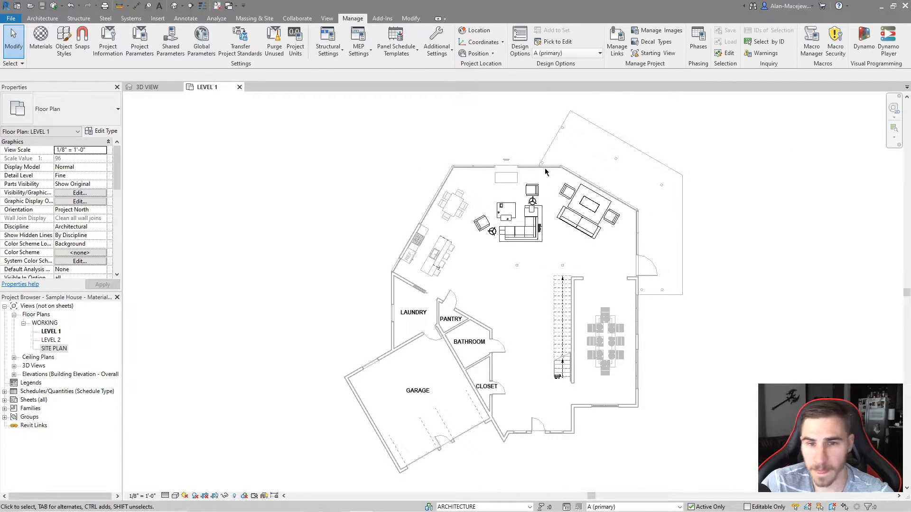
Step: Try to add both living-room seating groups to the option set while editing option A (primary), and dismiss the error after reading its warnings
left_click(569, 52)
left_click(543, 85)
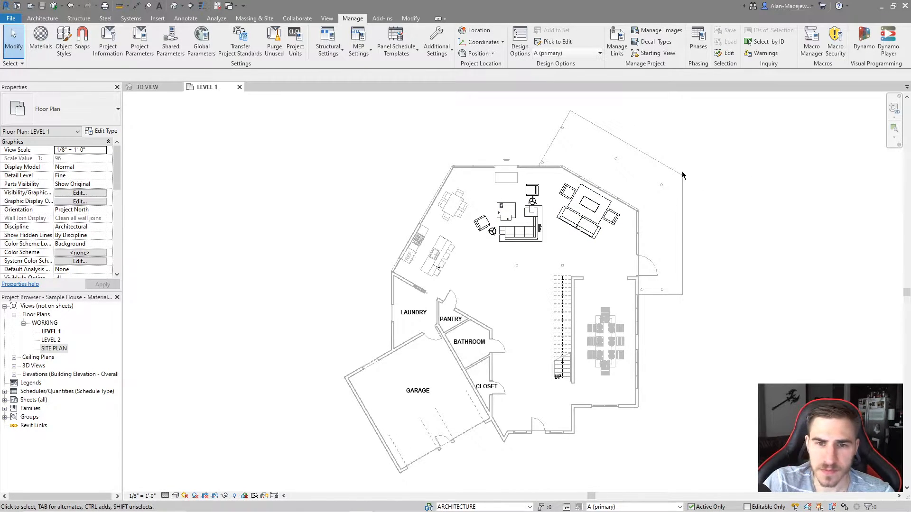
left_click_drag(700, 143, 456, 257)
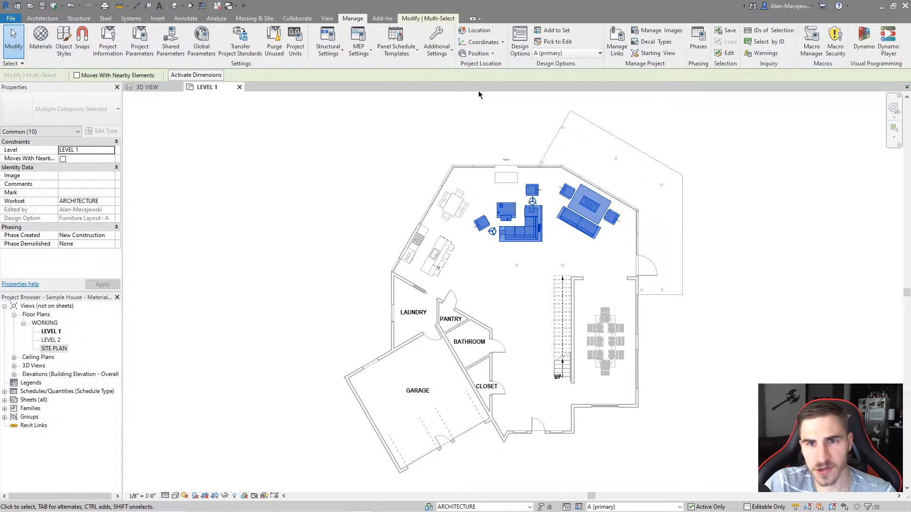
left_click(552, 30)
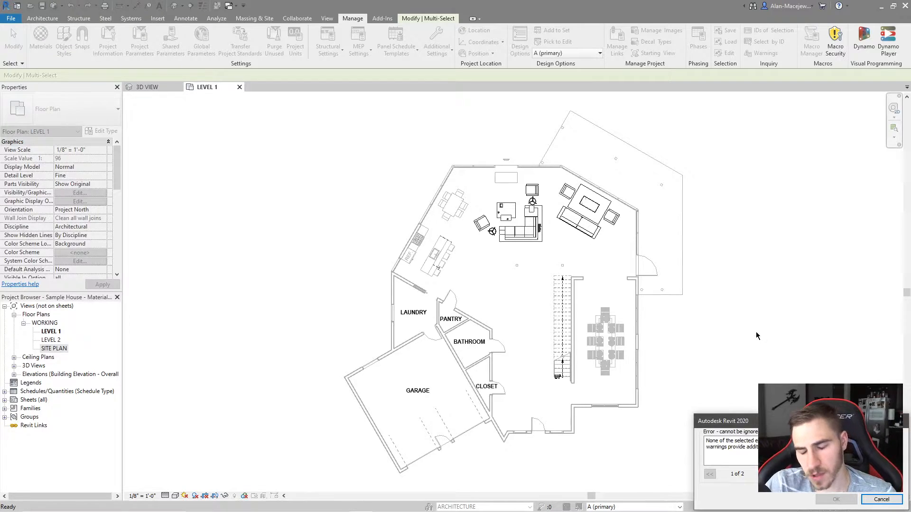
left_click_drag(818, 420, 625, 406)
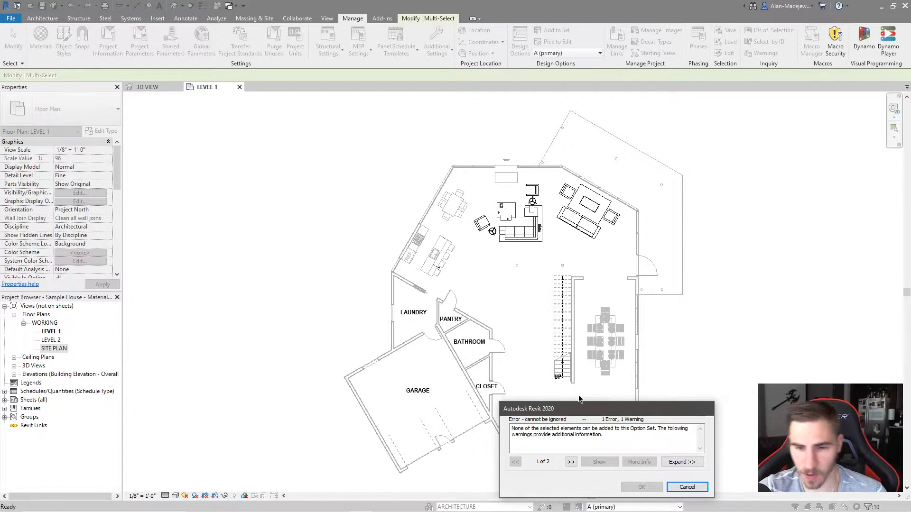
left_click(574, 462)
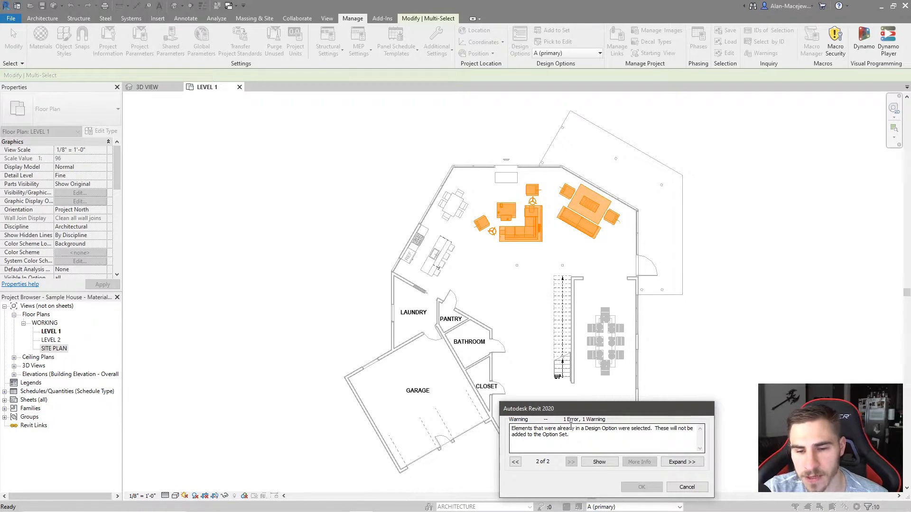
left_click(683, 486)
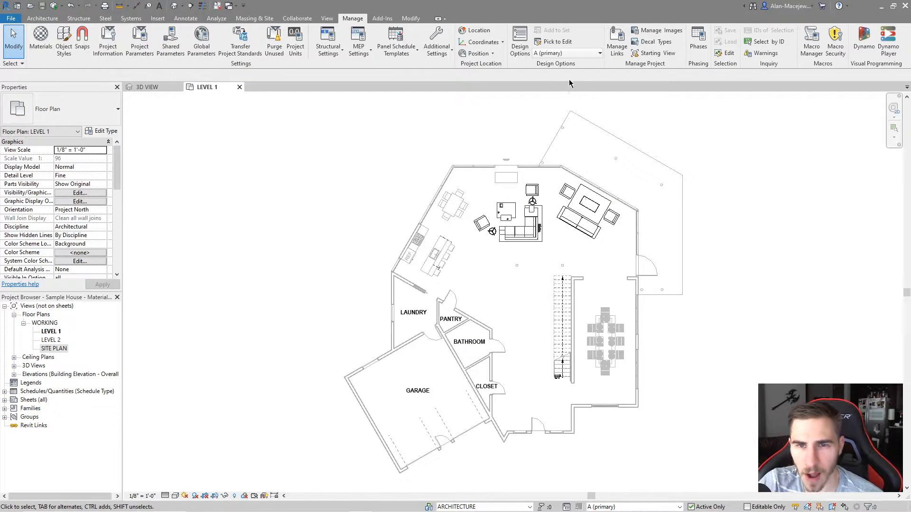
Step: Try to add option A's living-room furniture from the Main Model to both A and B of the Furniture Layout set, and cancel the error
left_click(563, 53)
left_click(553, 63)
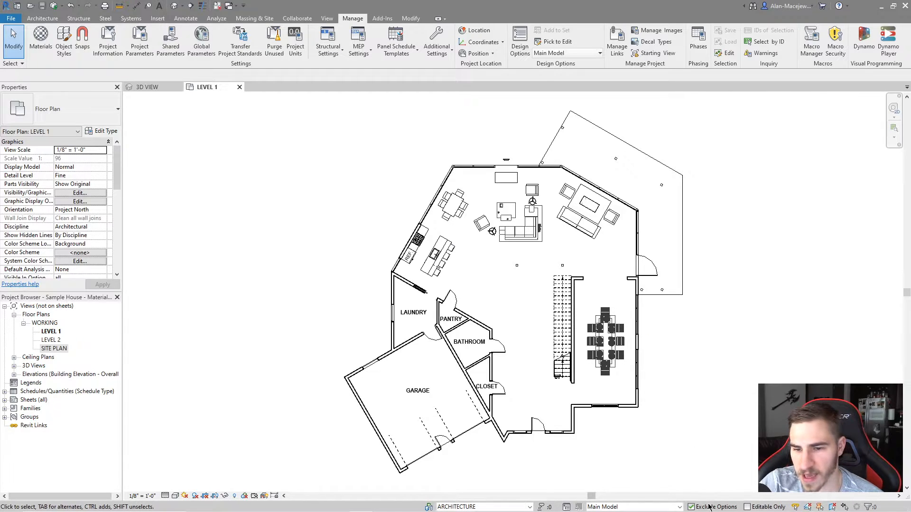
left_click(561, 208)
left_click_drag(549, 246, 490, 203, "ctrl")
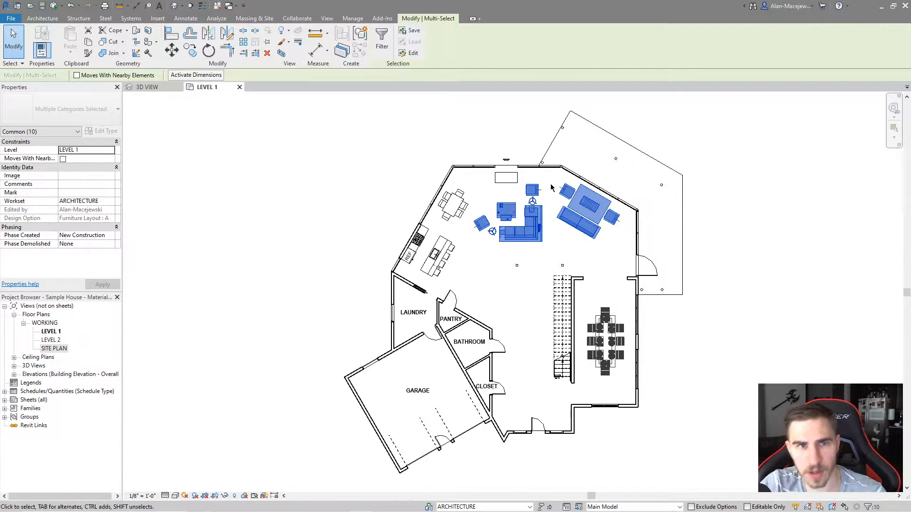
left_click(353, 18)
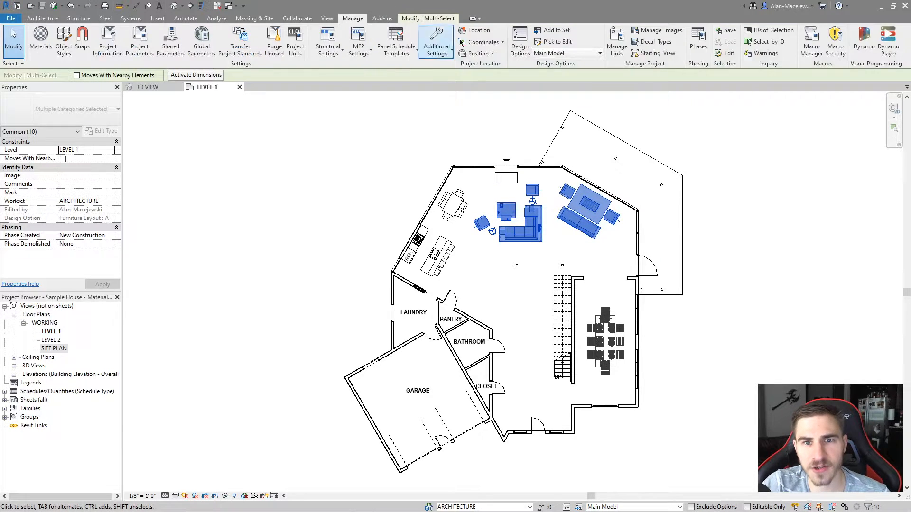
left_click(553, 29)
left_click(462, 244)
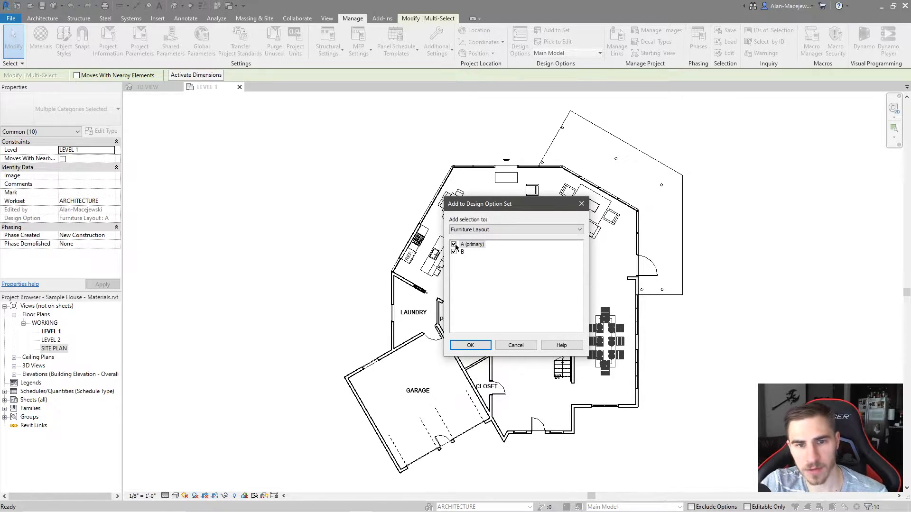
left_click(469, 345)
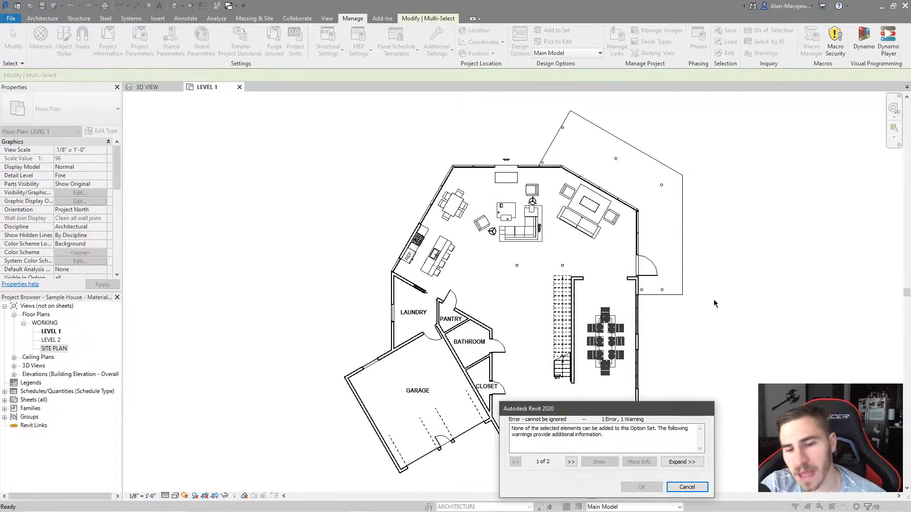
left_click(570, 462)
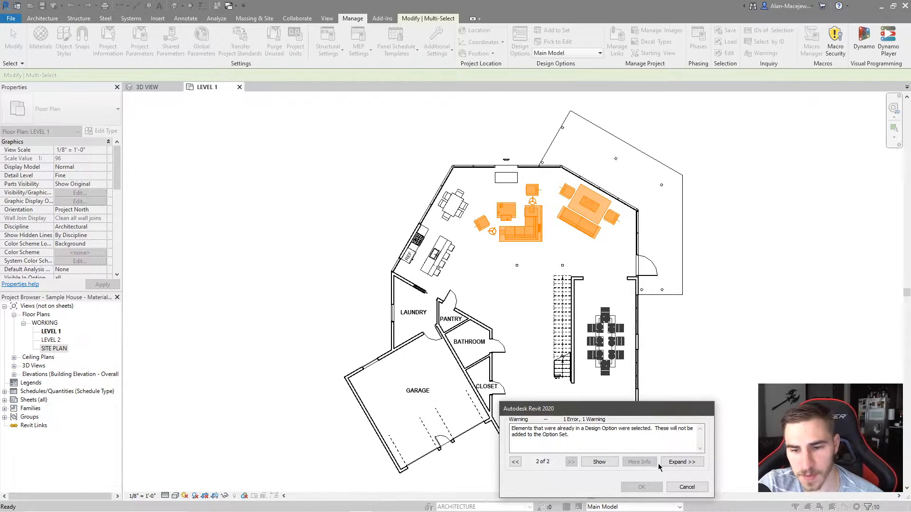
left_click(687, 487)
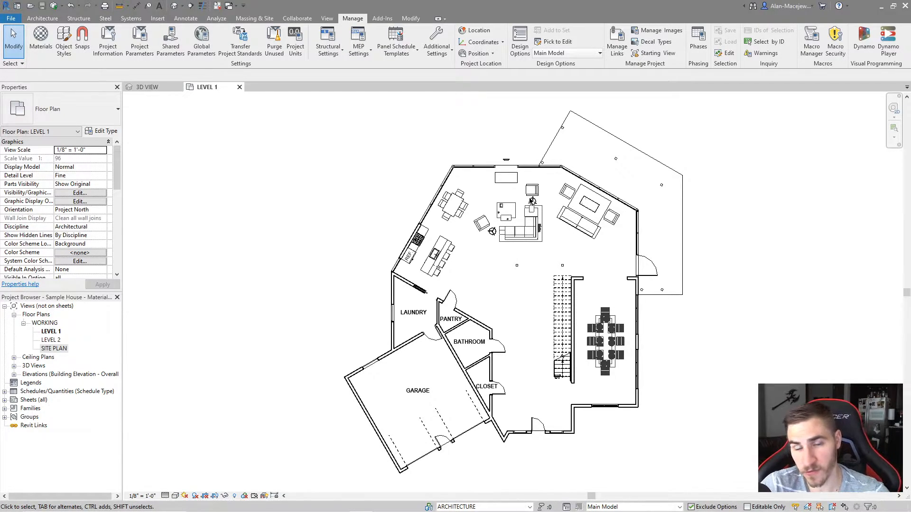
Step: Make option A (primary) active for editing and copy all its living-room furniture to the clipboard
left_click(574, 52)
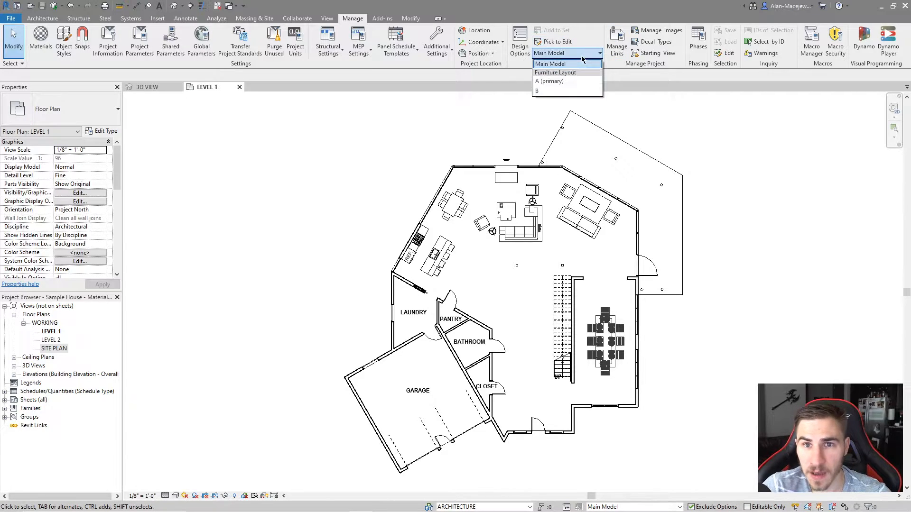
left_click(585, 58)
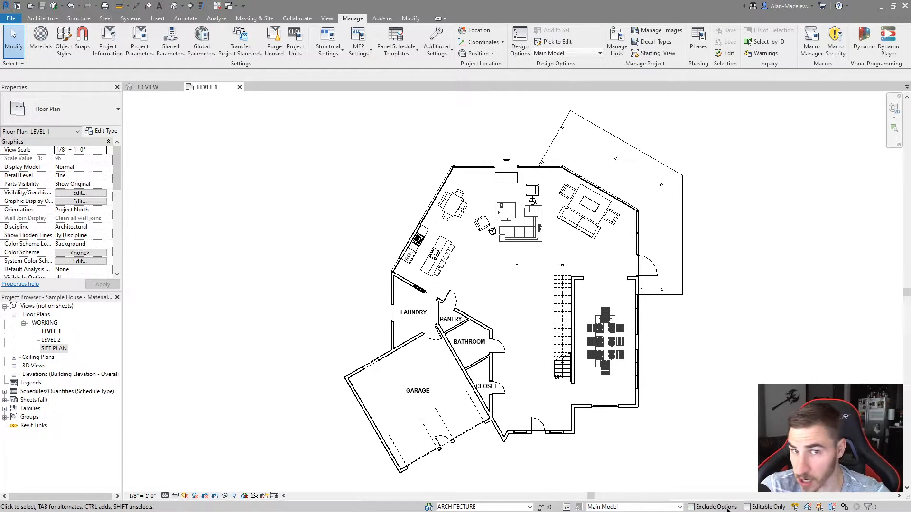
left_click(579, 53)
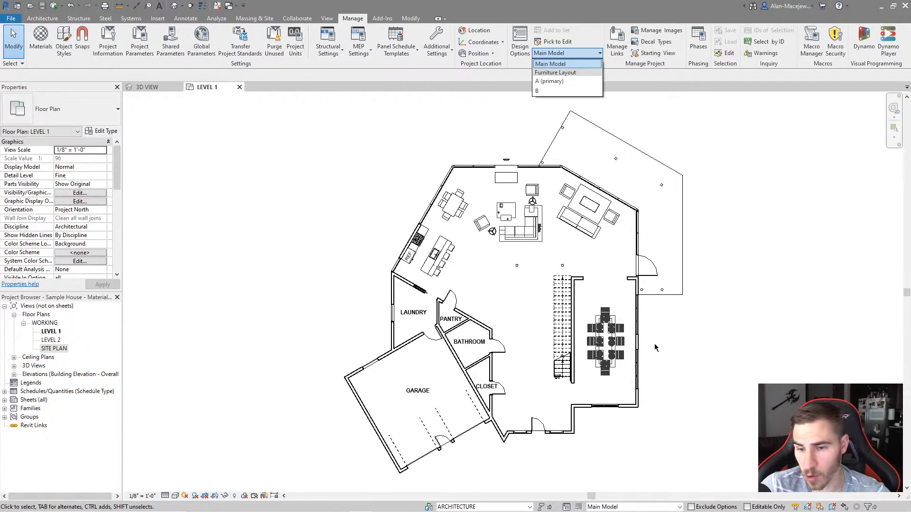
left_click(551, 81)
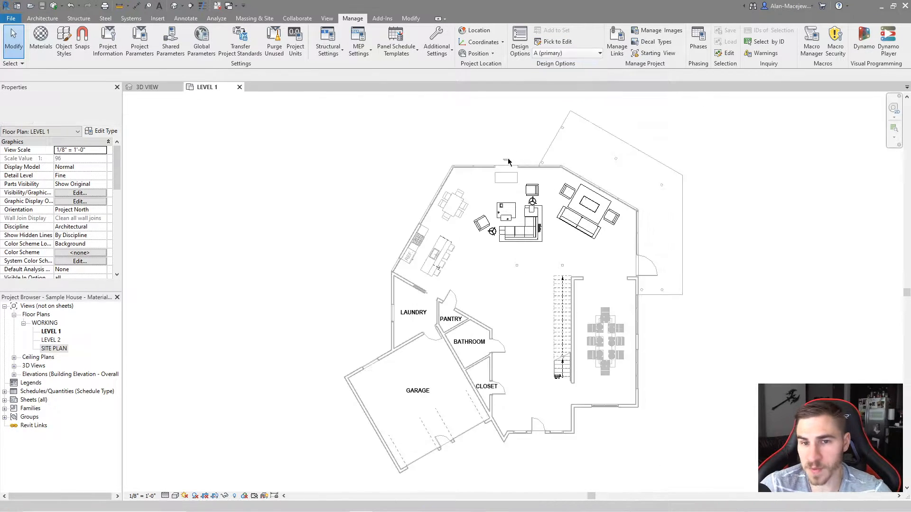
left_click_drag(424, 127, 673, 272)
left_click_drag(465, 135, 647, 261)
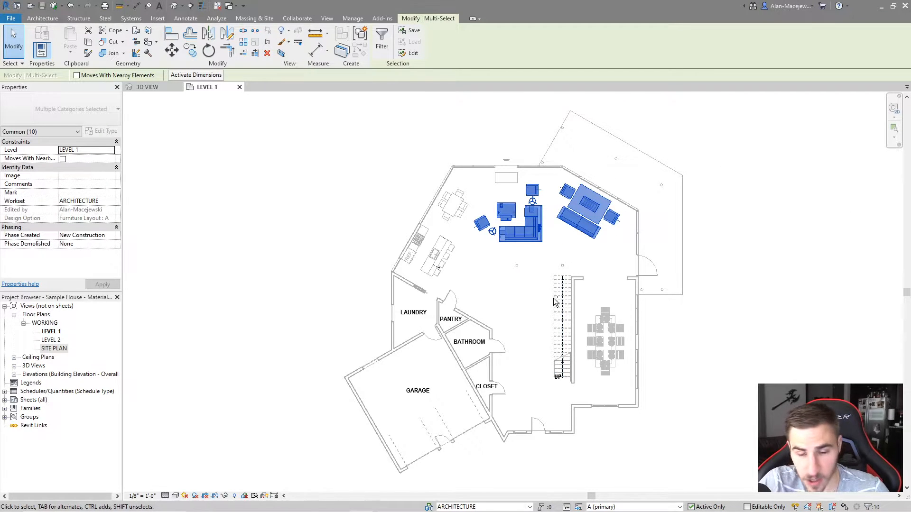
Step: Switch editing to option B and paste the copied living-room furniture into it at the same location
left_click(421, 122)
left_click(352, 18)
left_click(567, 53)
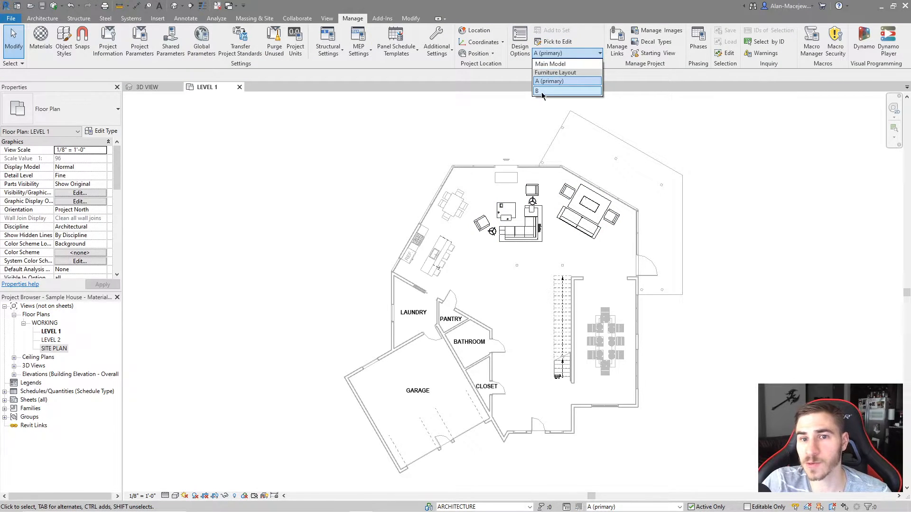
left_click(537, 91)
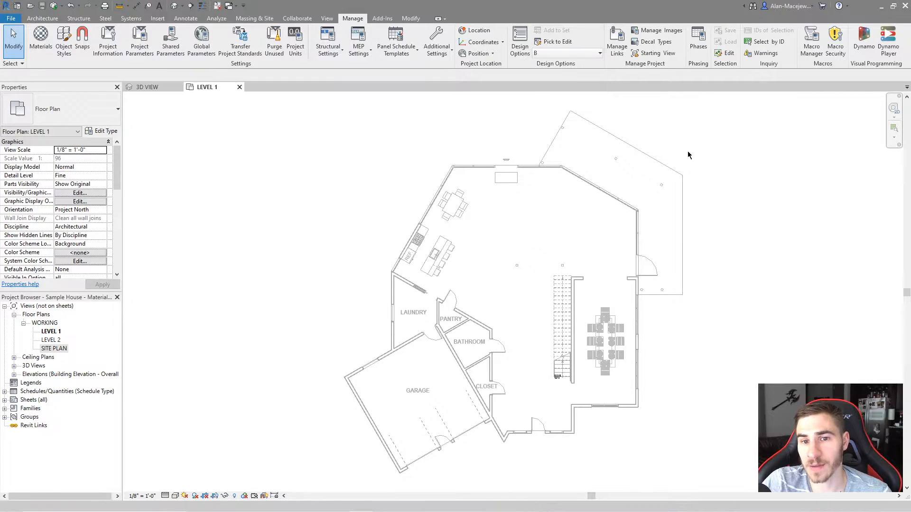
left_click(411, 18)
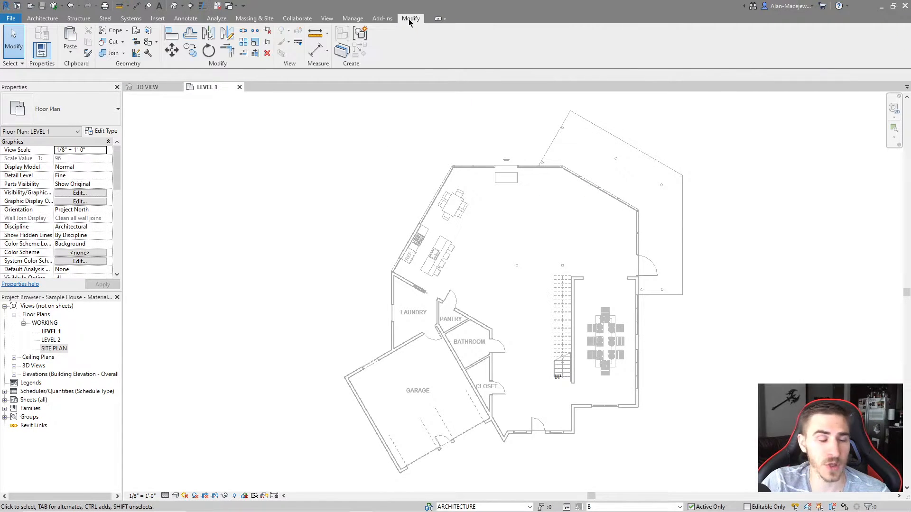
left_click(70, 52)
left_click(96, 145)
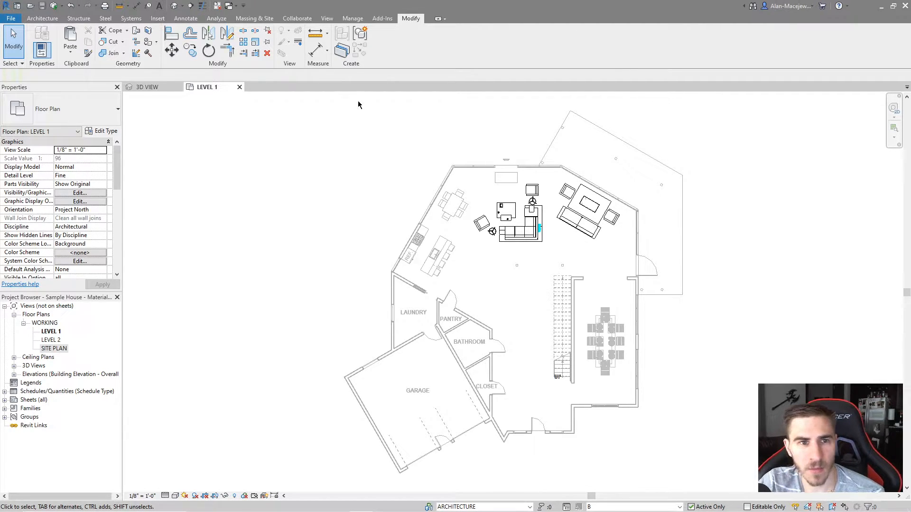
Step: Create a second design option set in the project and name it Materials
left_click(359, 18)
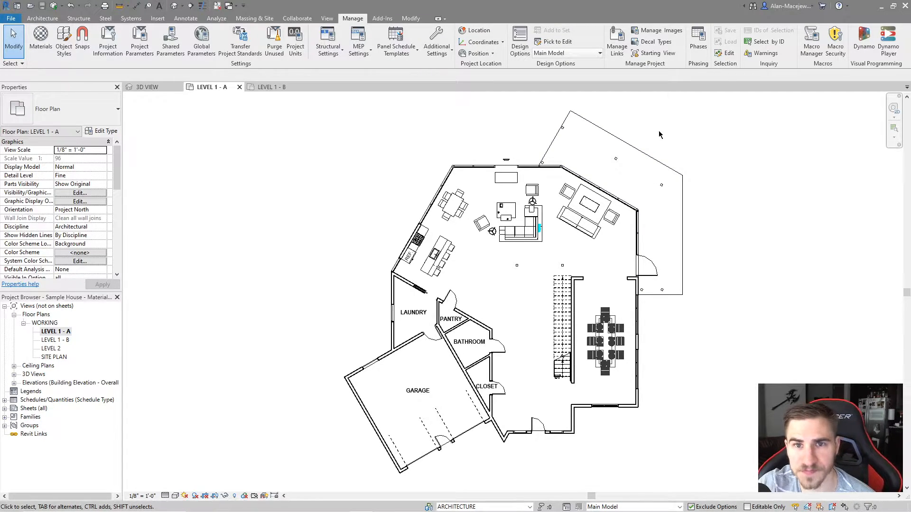
left_click(519, 45)
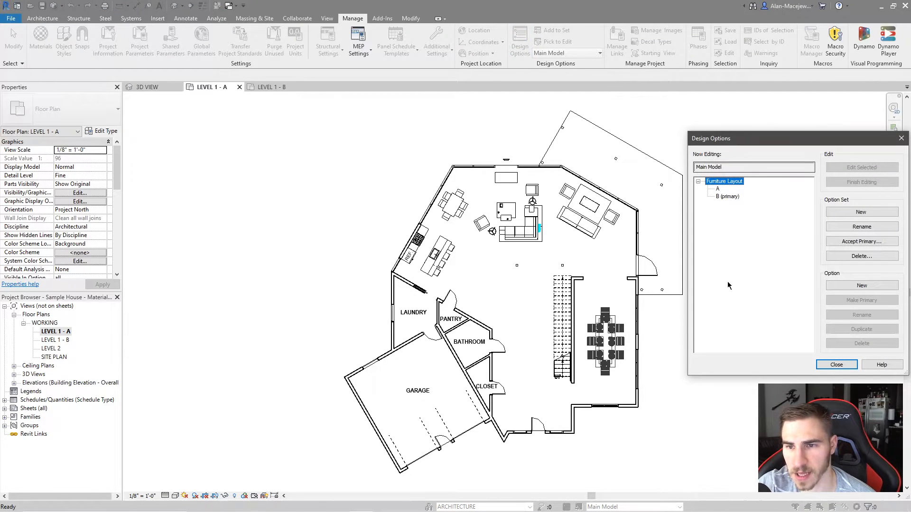
left_click(876, 212)
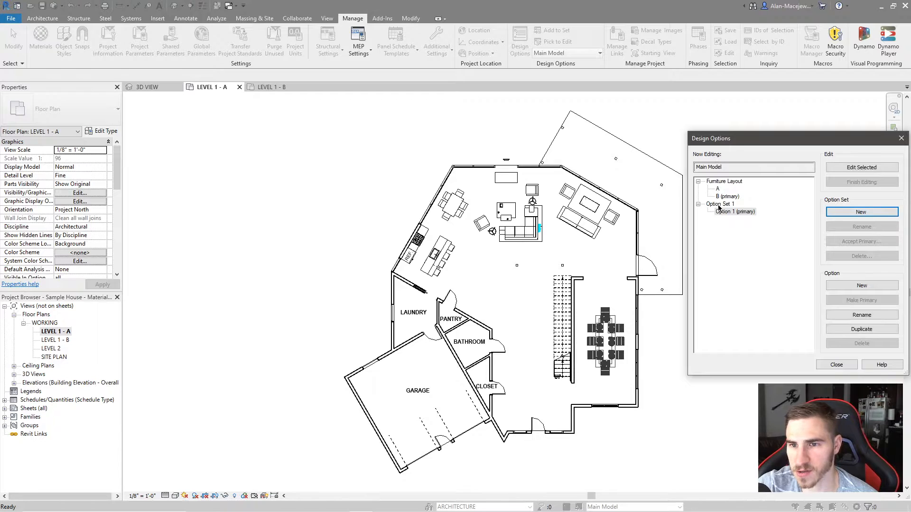
left_click(862, 227)
type("Material")
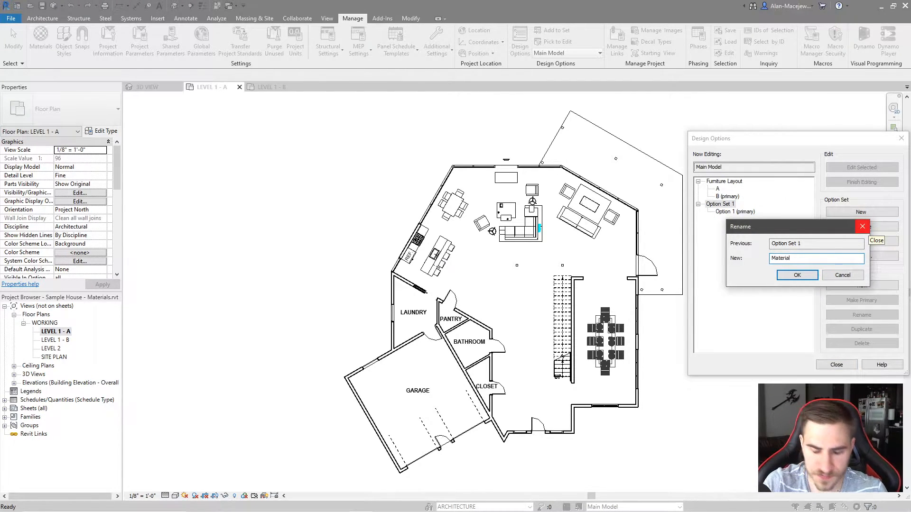
type("s")
key("Return")
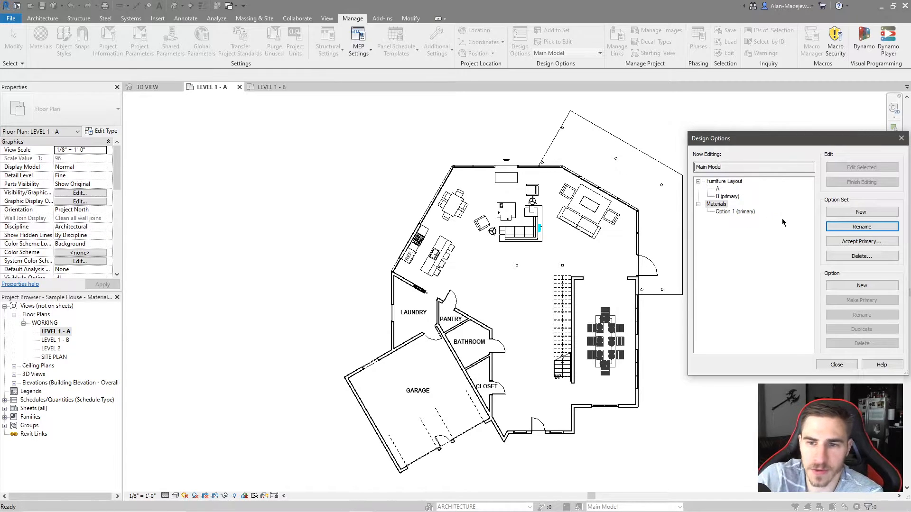
Step: Rename the primary option of the Materials set as Blank
left_click(727, 211)
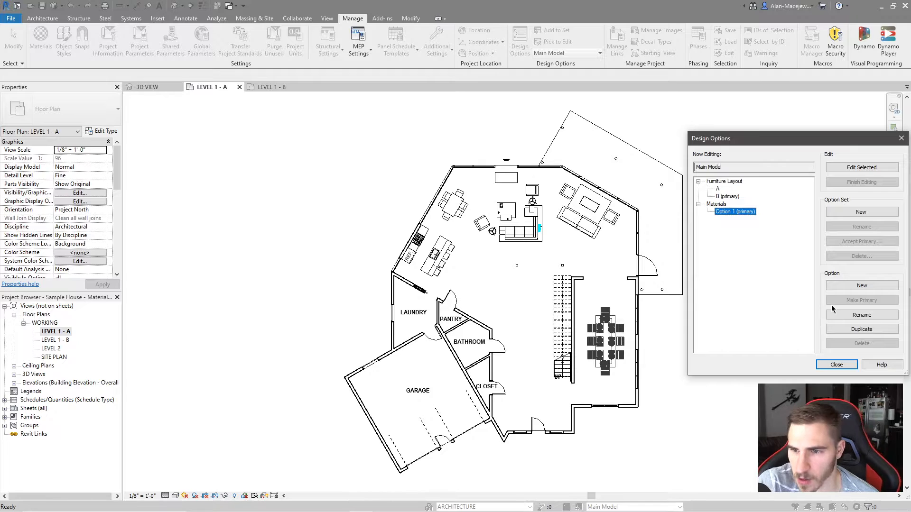
left_click(862, 314)
type("Blank")
key("Return")
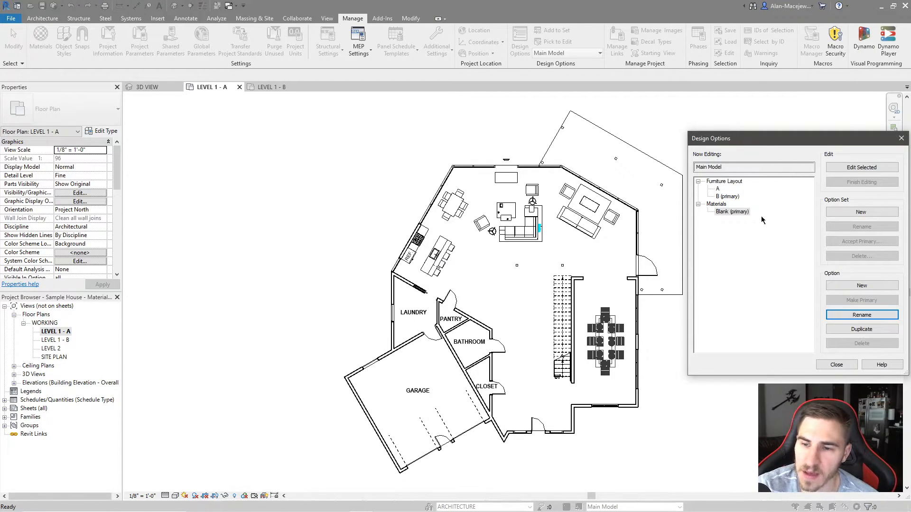
Step: Add a second option to the Materials set, name it Material Cube, and close the design options
left_click(861, 285)
left_click(725, 219)
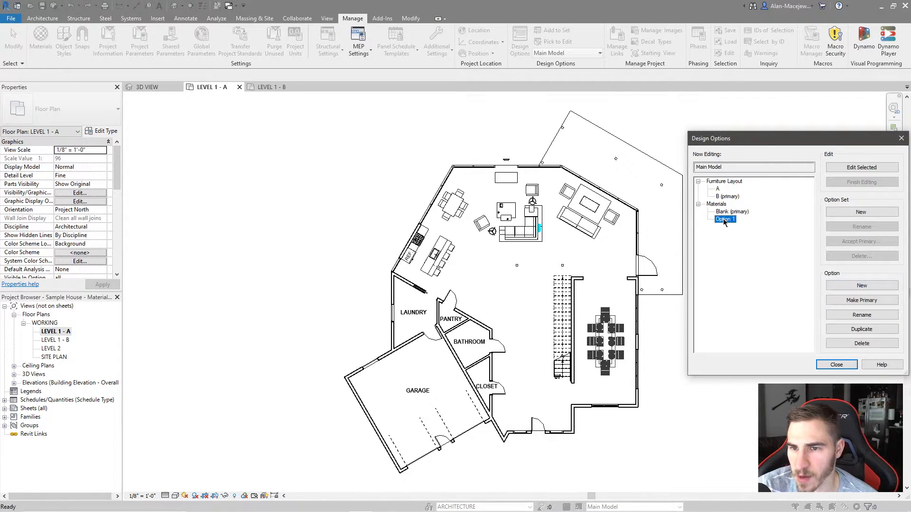
left_click(859, 315)
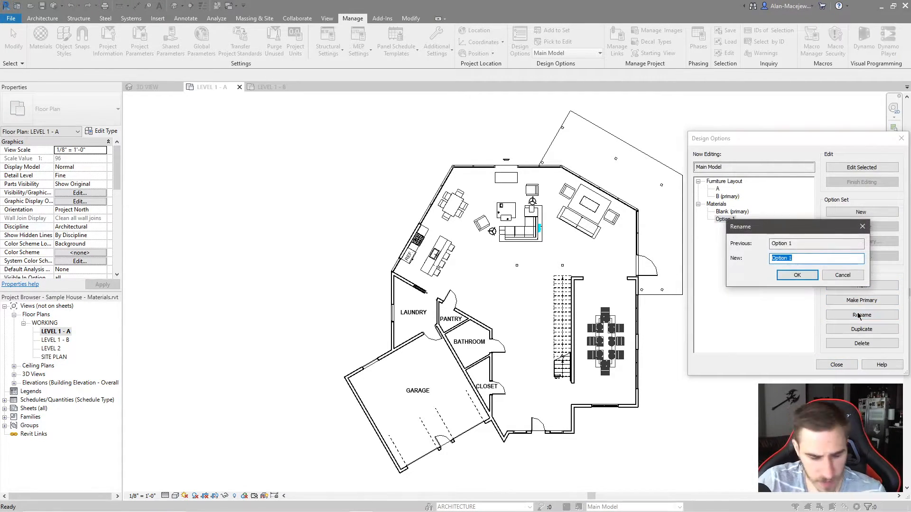
type("Material Cube")
key("Return")
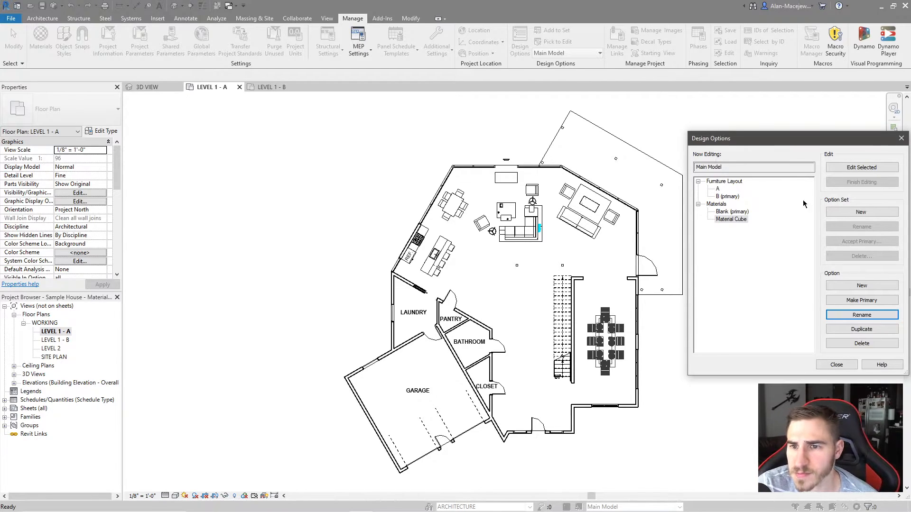
left_click(828, 363)
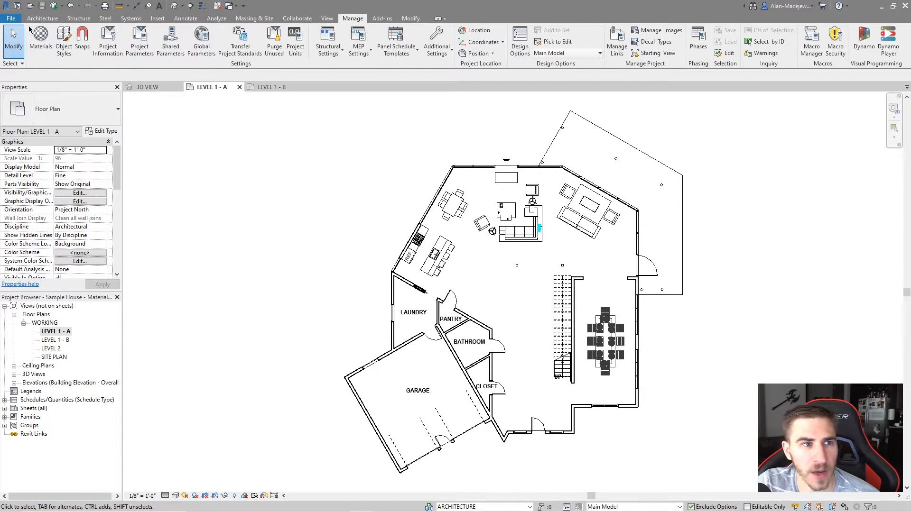
Step: Start an in-place model in the Generic Models category and name it Material Cube
left_click(42, 18)
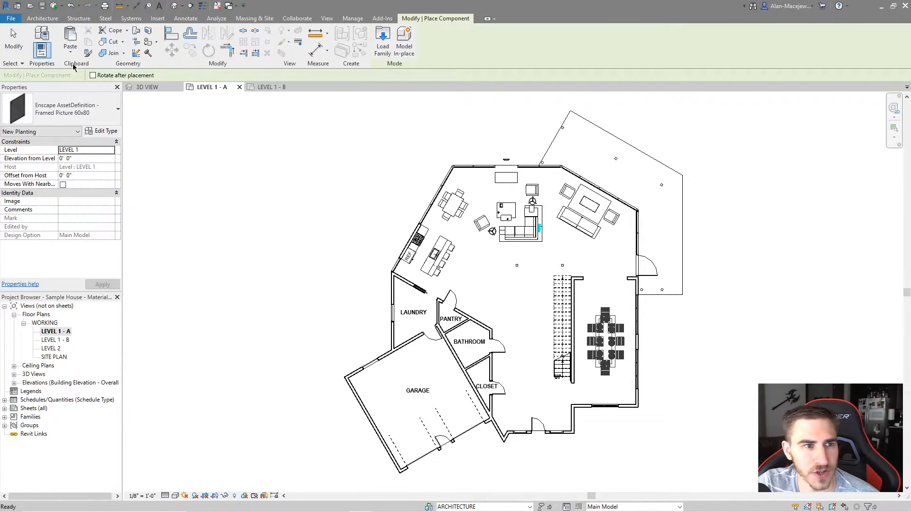
left_click(42, 18)
left_click(112, 48)
left_click(129, 89)
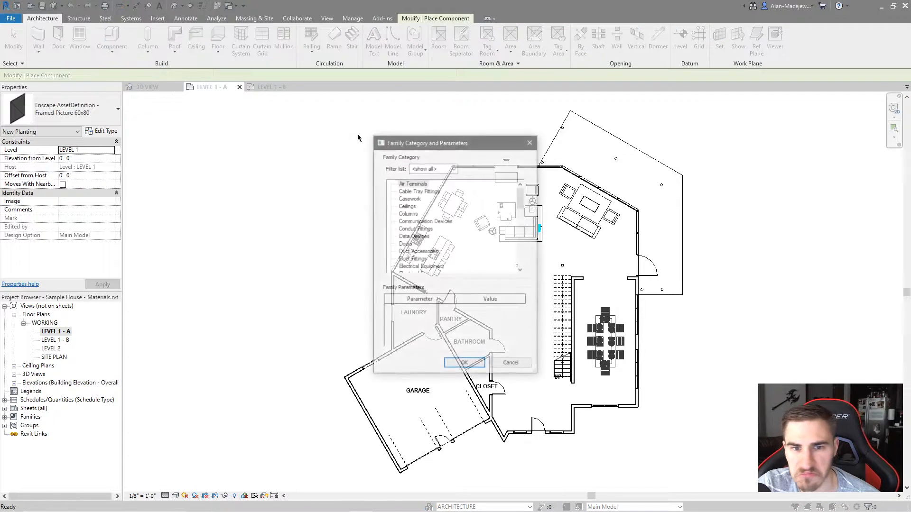
scroll(413, 223, "down", 2)
scroll(408, 215, "down", 2)
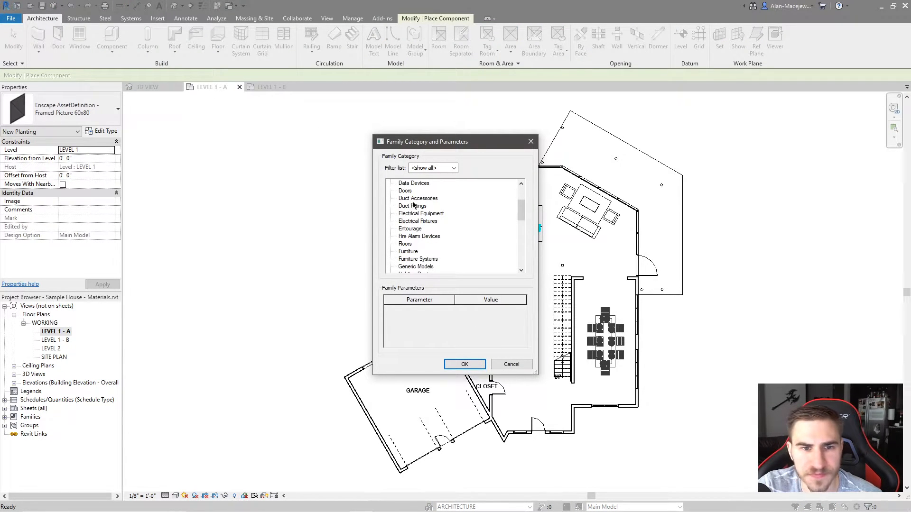
double_click(419, 252)
type("MA")
key("BackSpace")
key("BackSpace")
key("BackSpace")
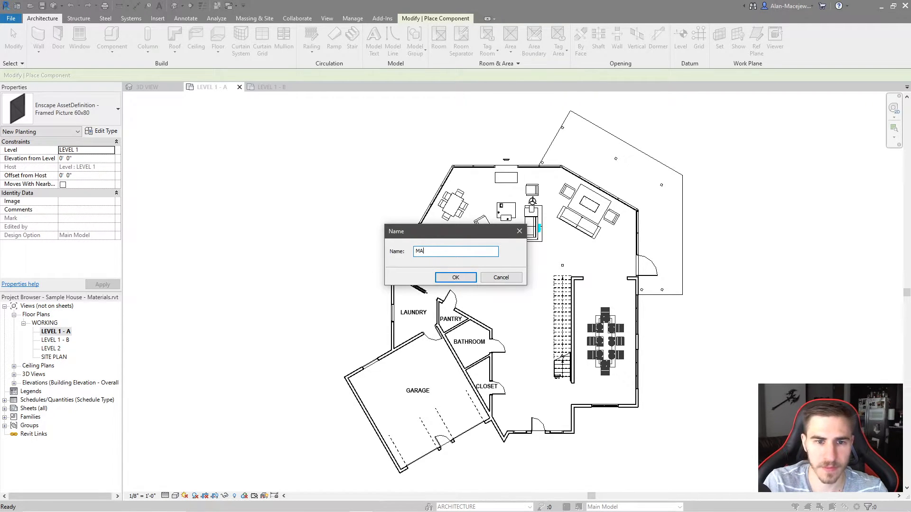
type("terial Ball")
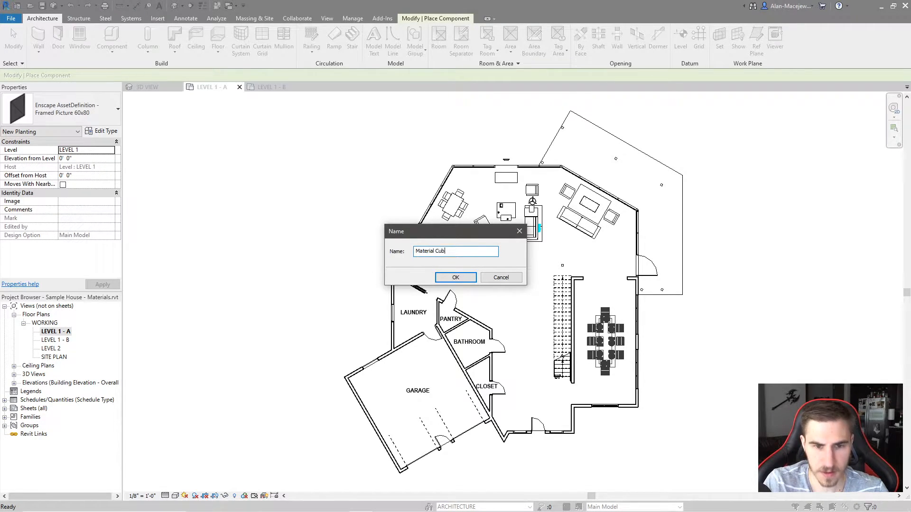
key("Return")
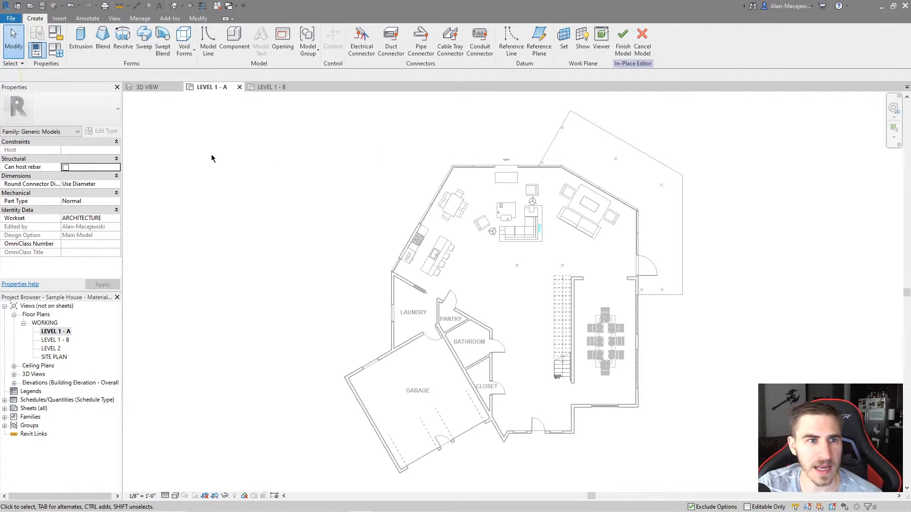
Step: Extrude a rectangle of about 4'-5" by 3'-11", drawn outside the angled kitchen wall, with the extrusion end at 4' 0"
left_click(81, 38)
left_click(355, 31)
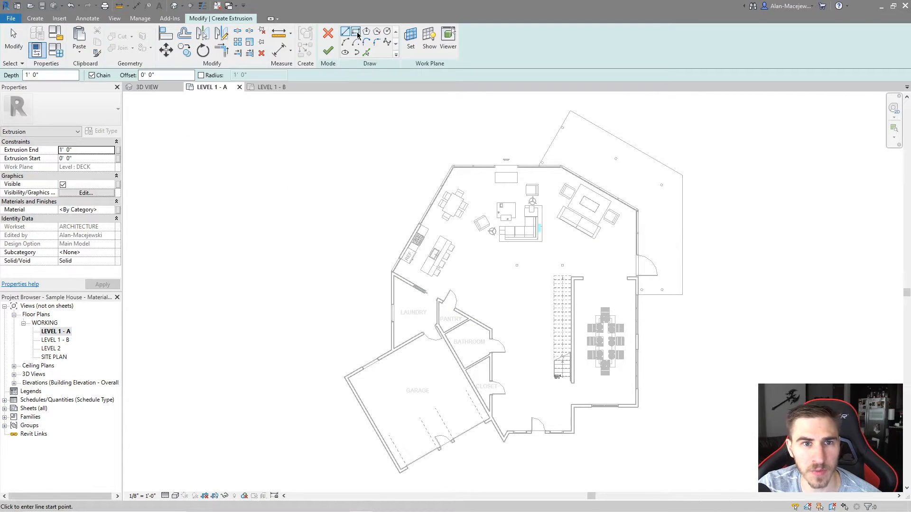
left_click(392, 193)
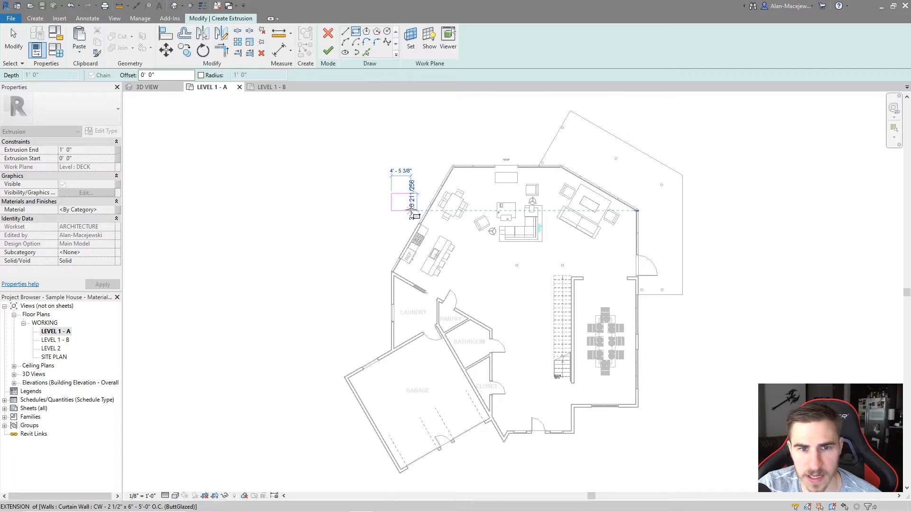
left_click(411, 211)
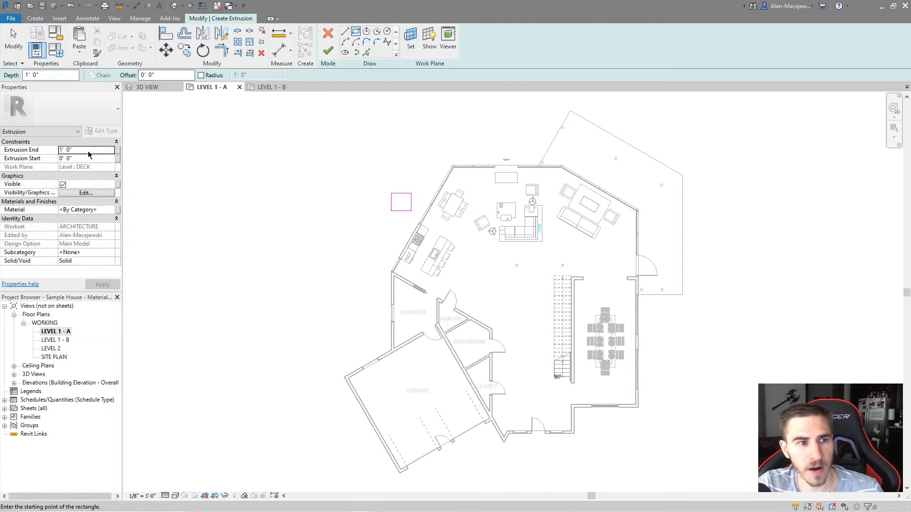
double_click(72, 150)
type("4")
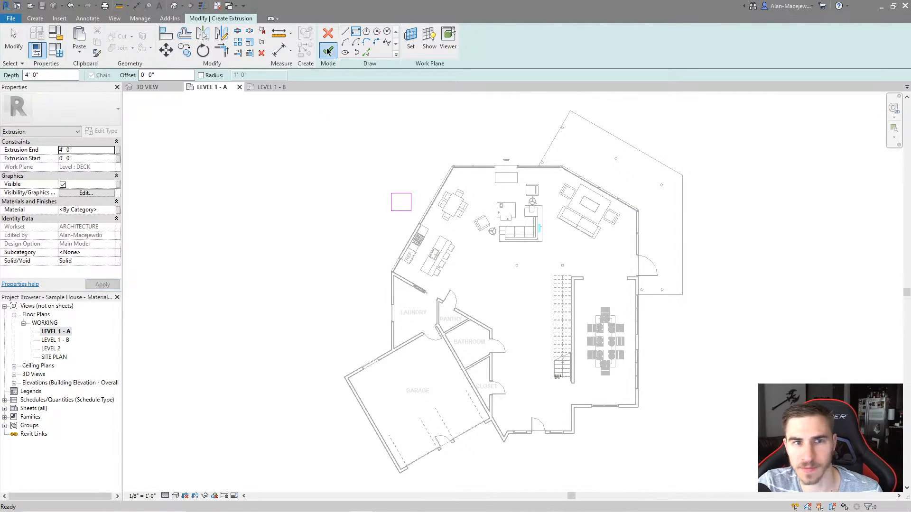
left_click(328, 51)
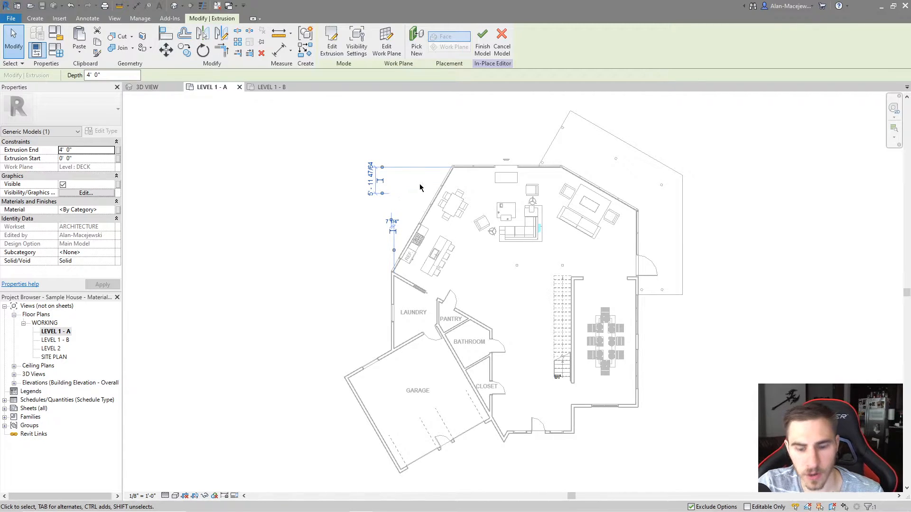
Step: Try to nudge the extruded box from outside the angled wall toward the interior of the house
key("shift+Right")
key("shift+Down")
key("shift+Right")
key("shift+Right")
key("shift+Right")
key("shift+Down")
key("shift+Down")
key("shift+Right")
key("shift+Right")
key("shift+Down")
key("shift+Down")
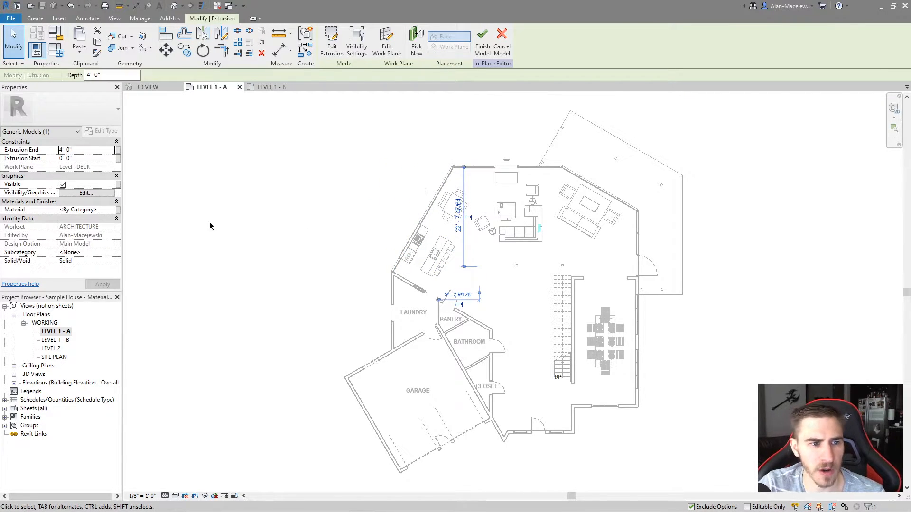
key("Escape")
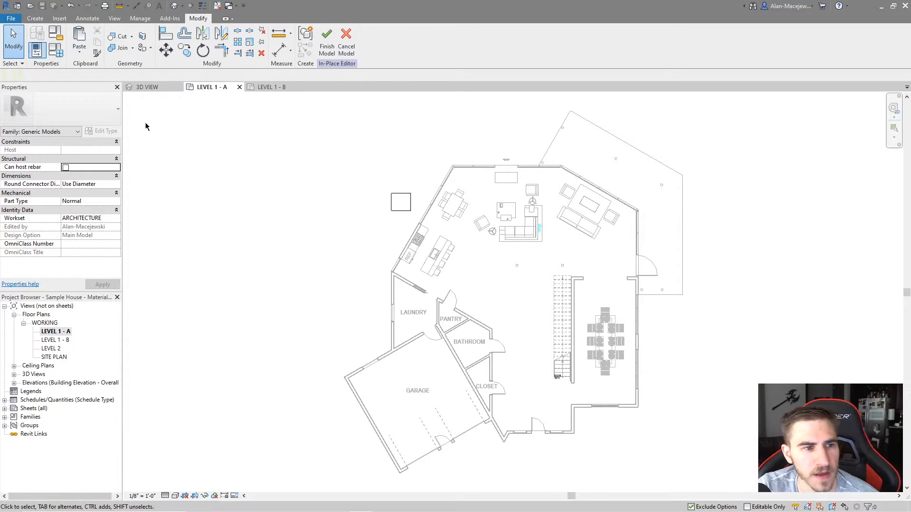
Step: Finish the in-place cube model and return to the Level 1 - A plan
left_click(326, 39)
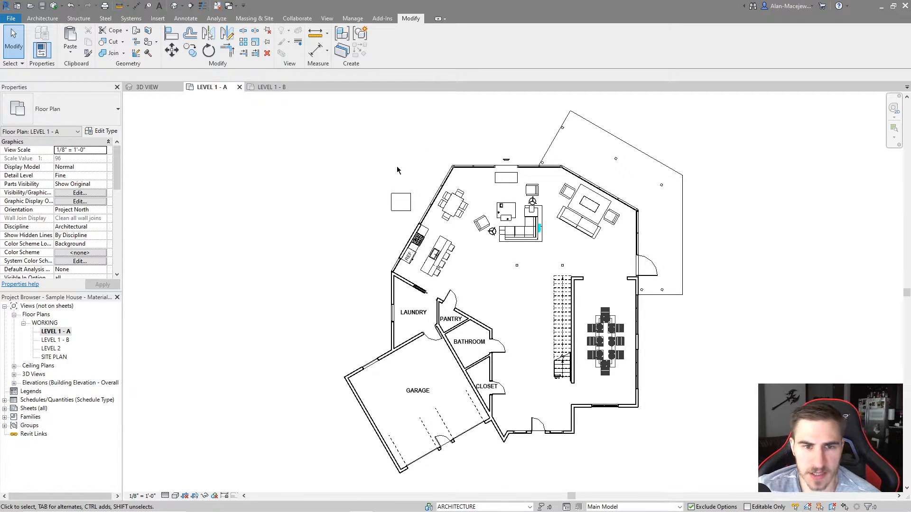
left_click(400, 194)
left_click(415, 207)
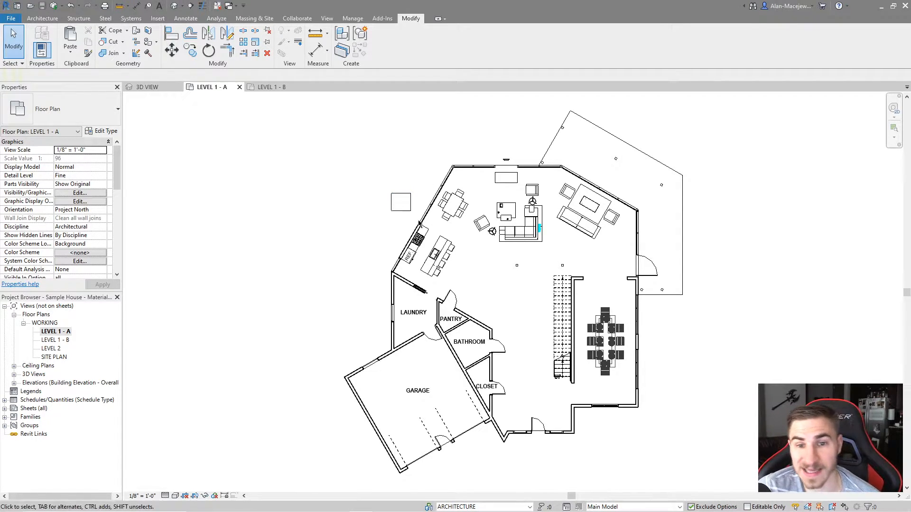
Step: Add the cube to the Materials option set, including only the Material Cube option and excluding Blank (primary)
left_click(410, 196)
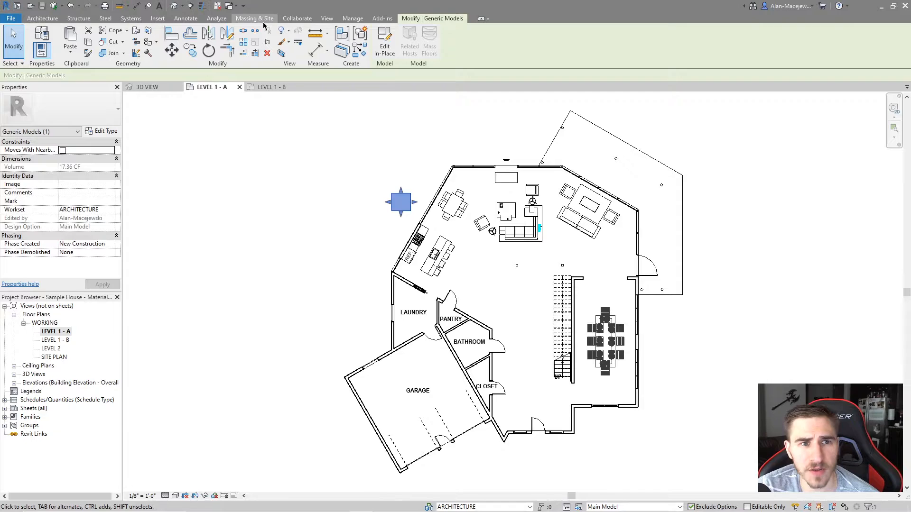
left_click(353, 18)
left_click(549, 31)
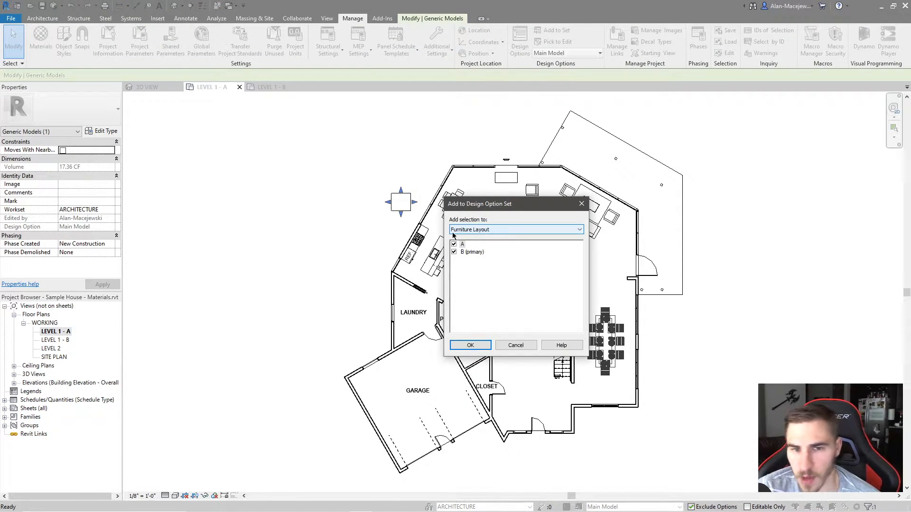
left_click(486, 229)
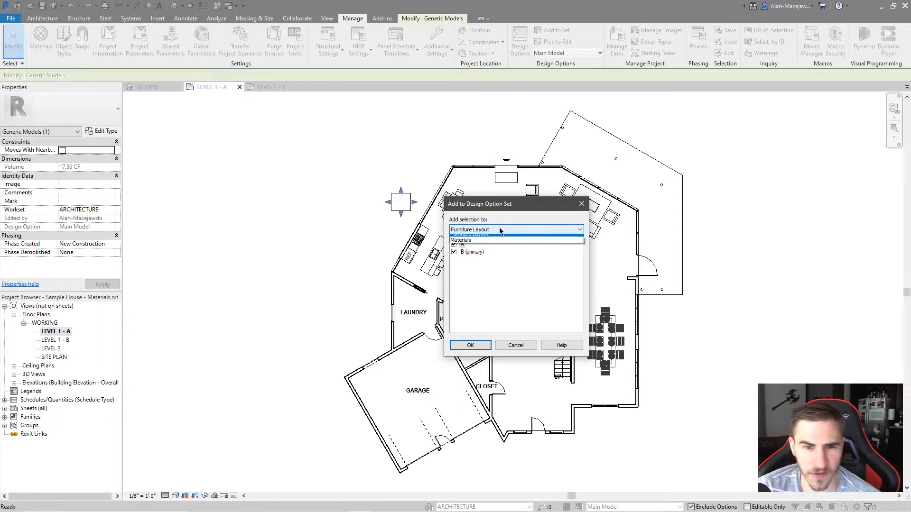
left_click(469, 244)
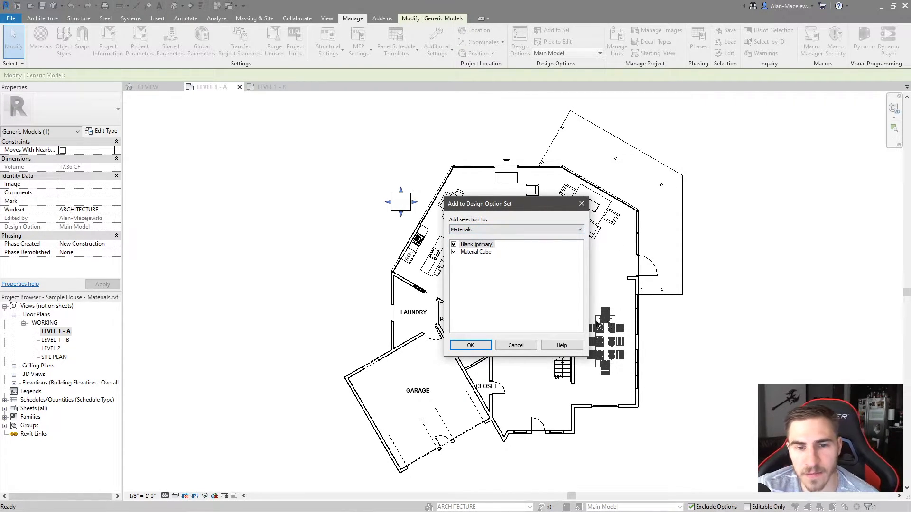
left_click(454, 244)
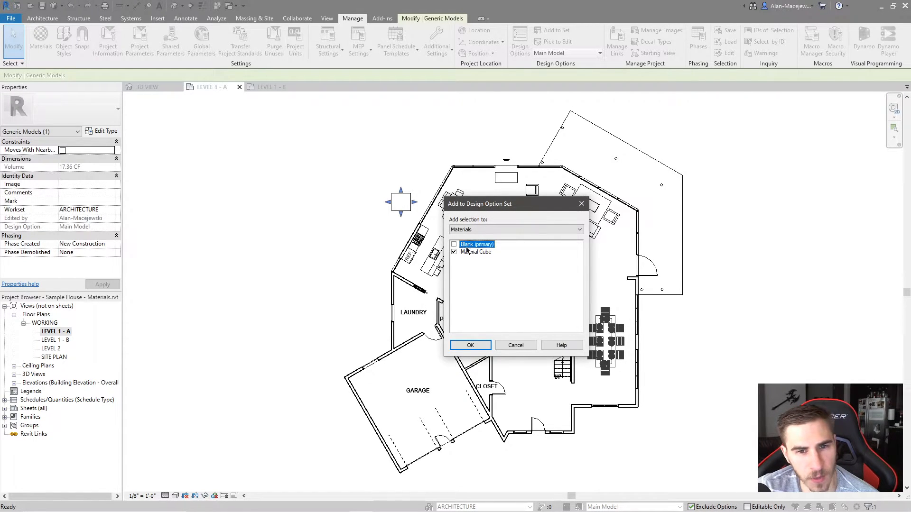
left_click(470, 345)
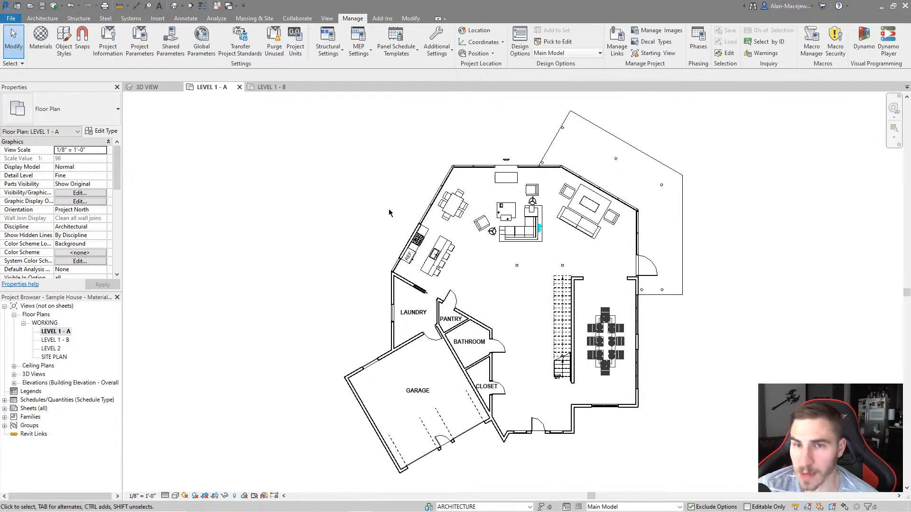
Step: Open the design options and review the Blank (primary) and Material Cube options in the Materials set
left_click(520, 46)
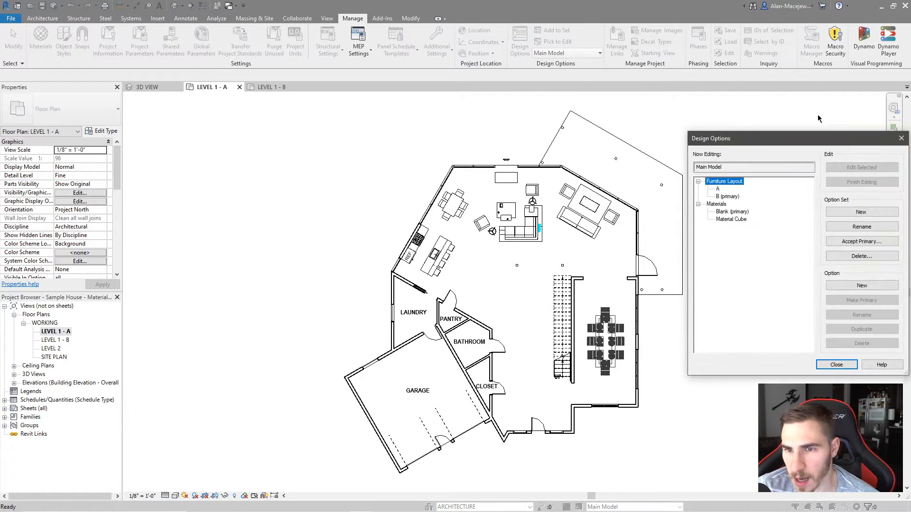
left_click(732, 212)
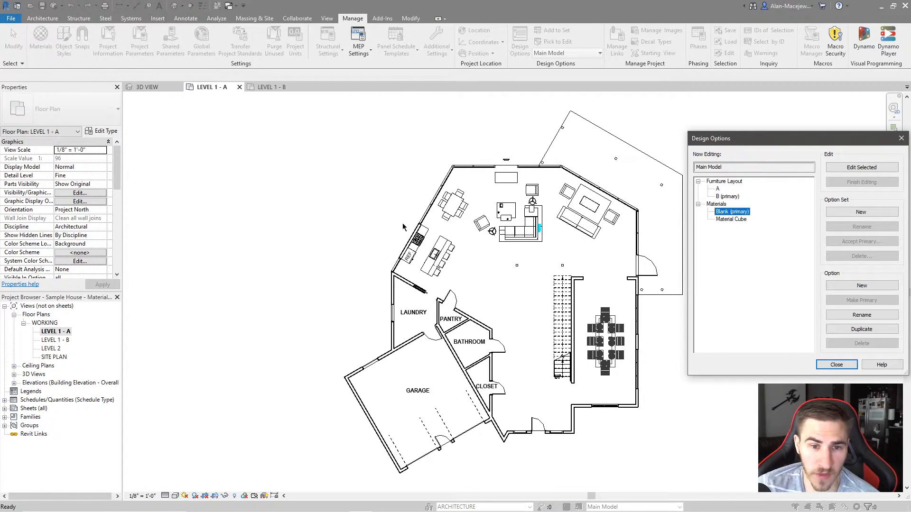
double_click(708, 167)
left_click(726, 213)
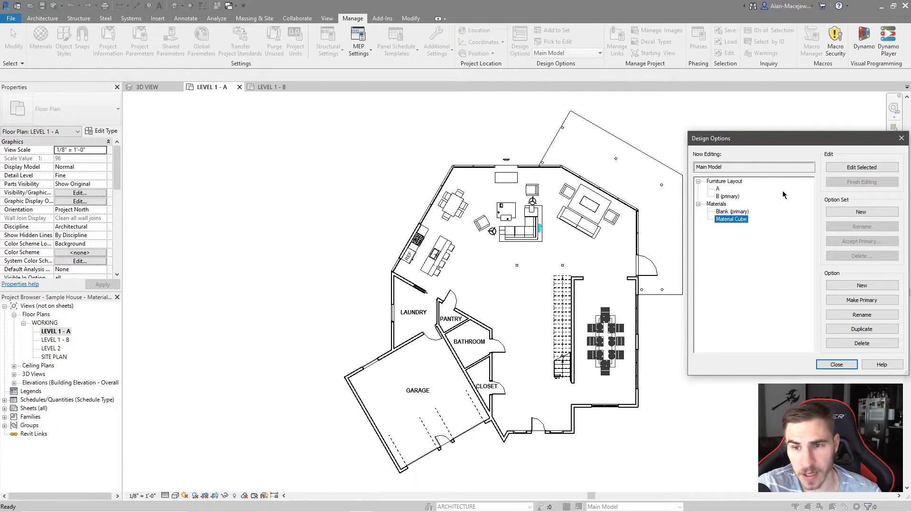
Step: Examine the primary options of the Materials and Furniture Layout sets in the design options
left_click(715, 212)
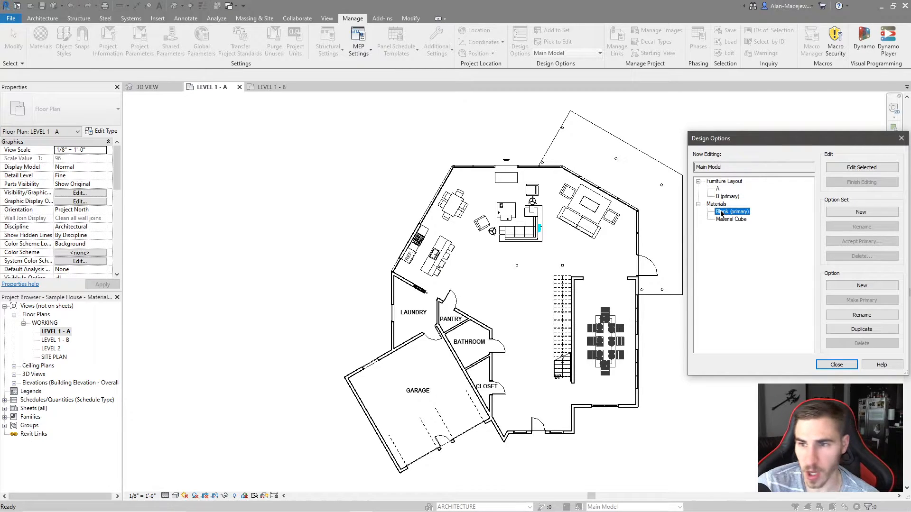
left_click(901, 140)
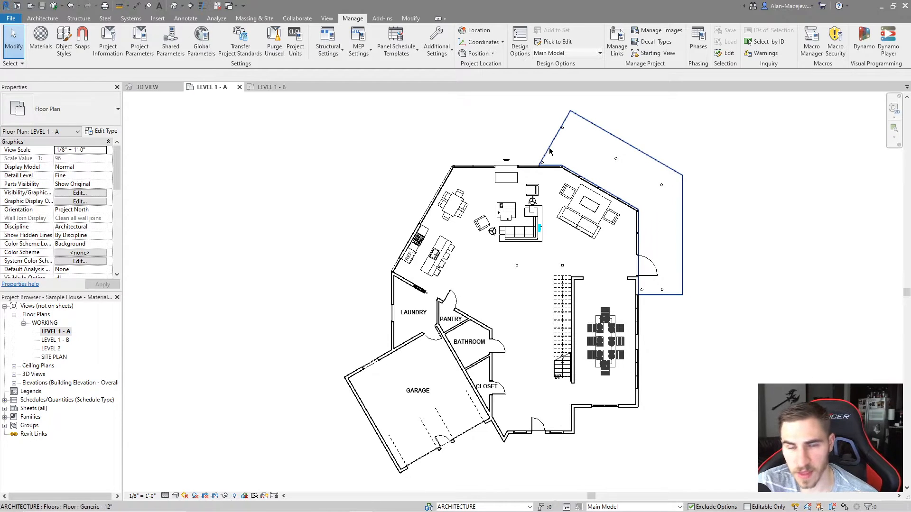
left_click(520, 43)
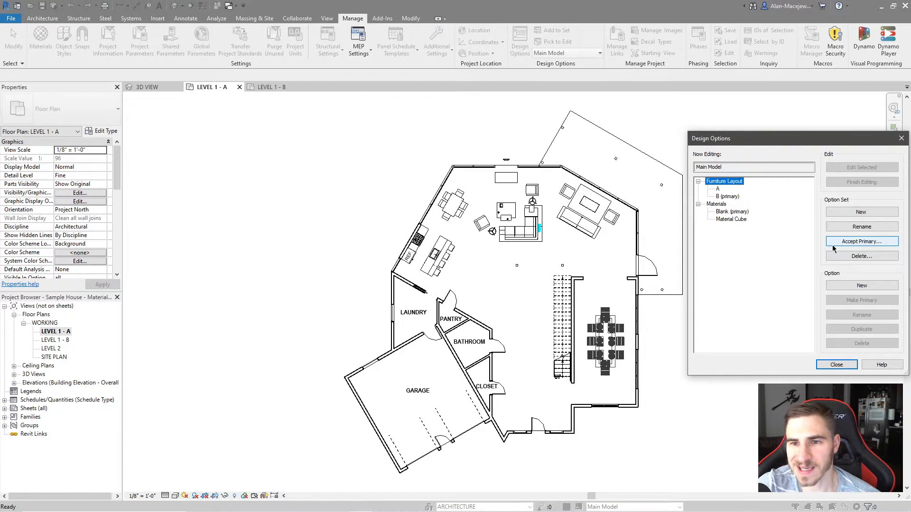
left_click(720, 196)
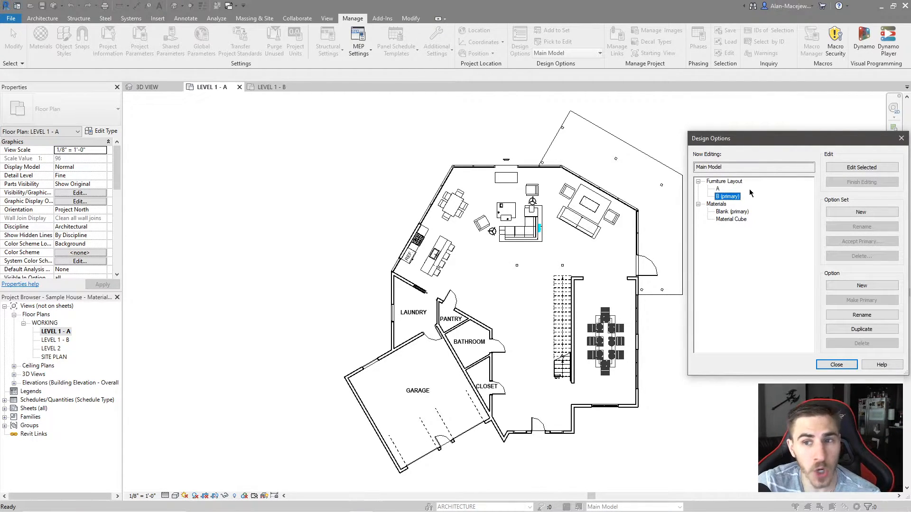
left_click(701, 166)
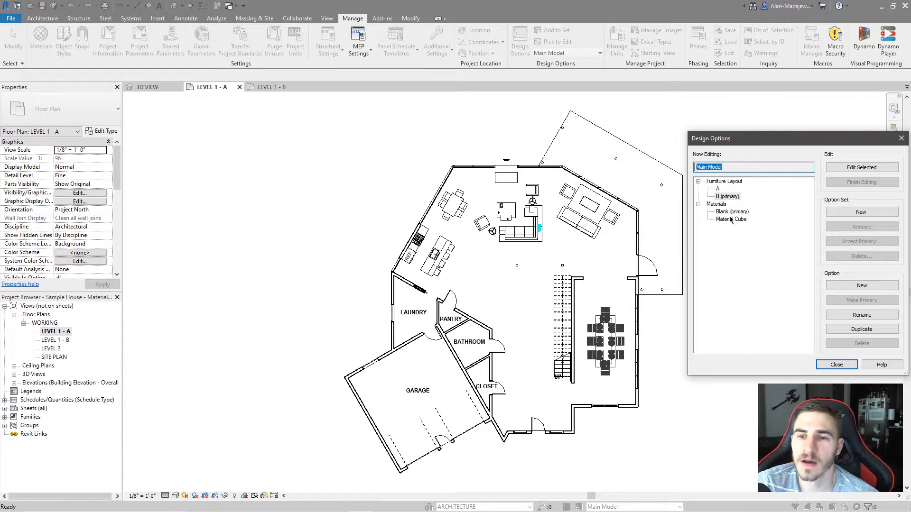
left_click(720, 233)
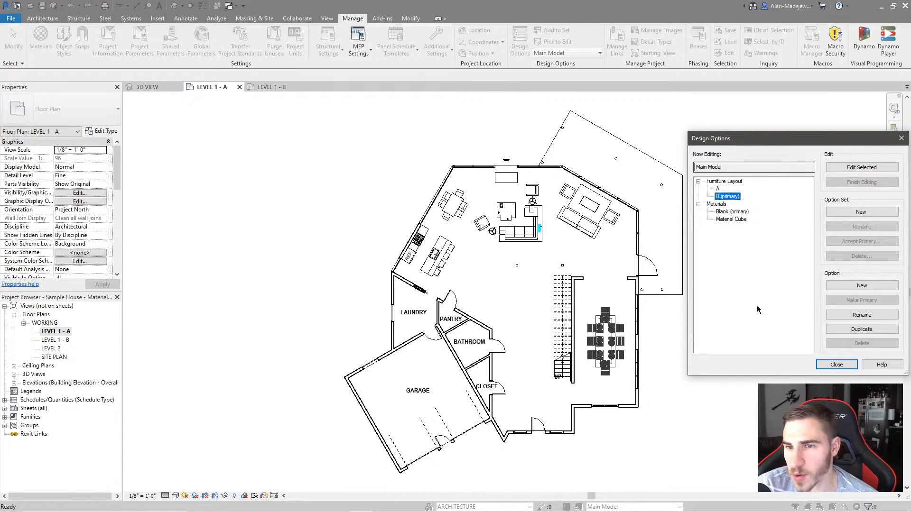
Step: Delete the Furniture Layout option set together with its dedicated LEVEL 1 - A view, and close the design options
left_click(726, 181)
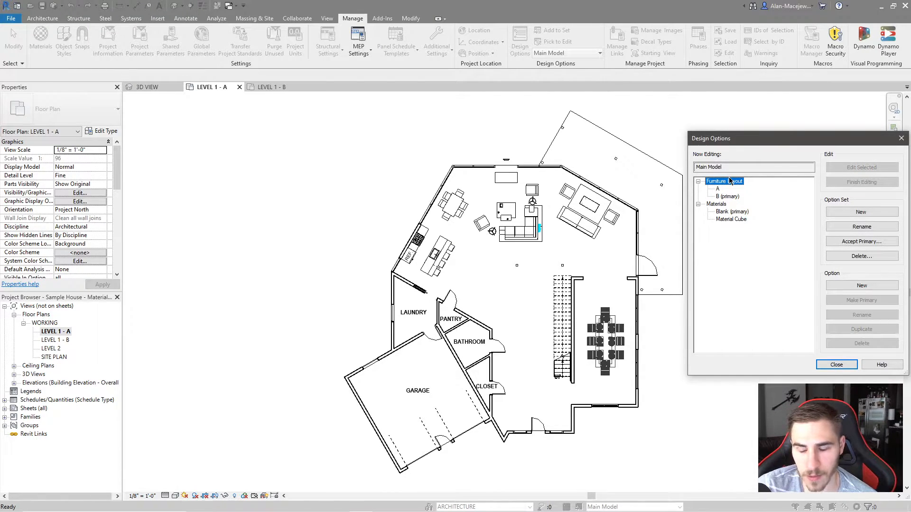
left_click(863, 256)
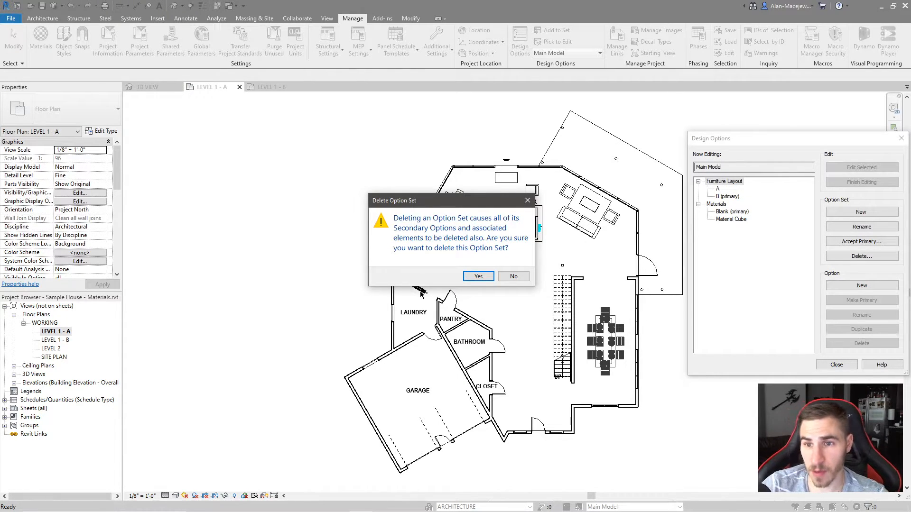
left_click(479, 277)
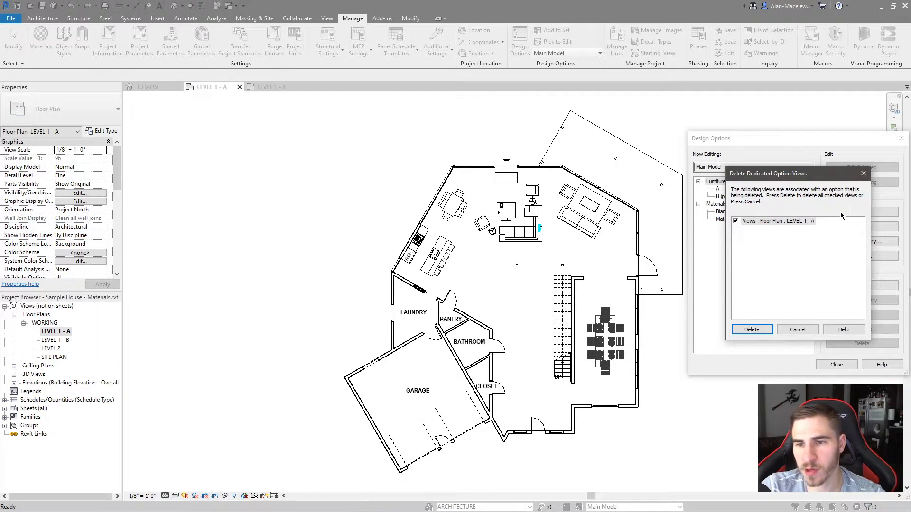
left_click(759, 221)
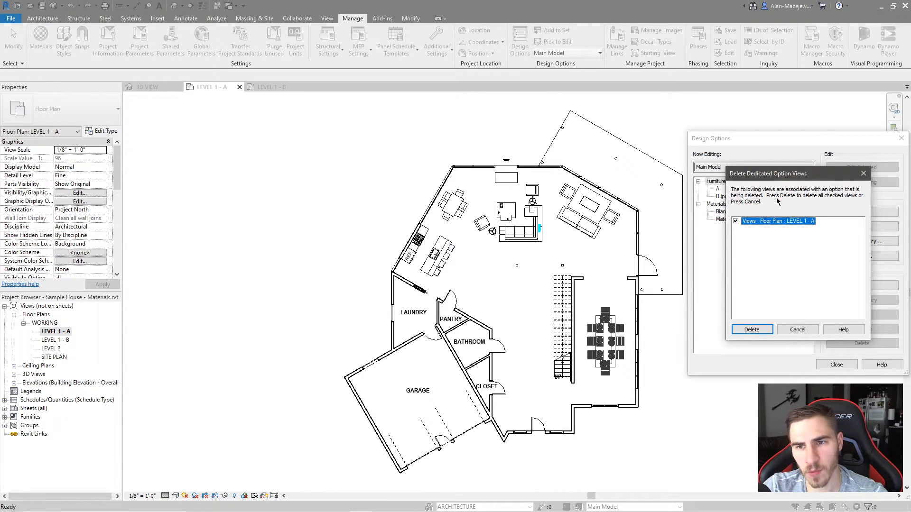
left_click_drag(778, 178, 588, 166)
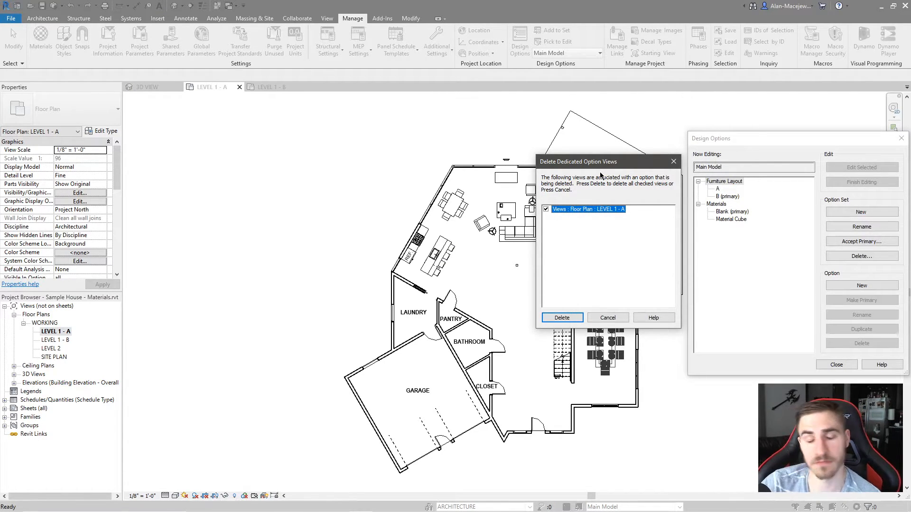
left_click(562, 318)
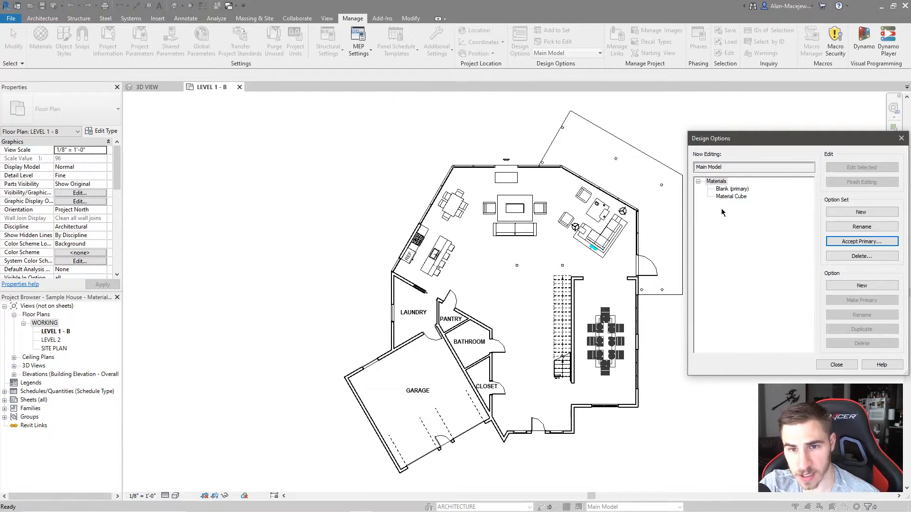
left_click(836, 364)
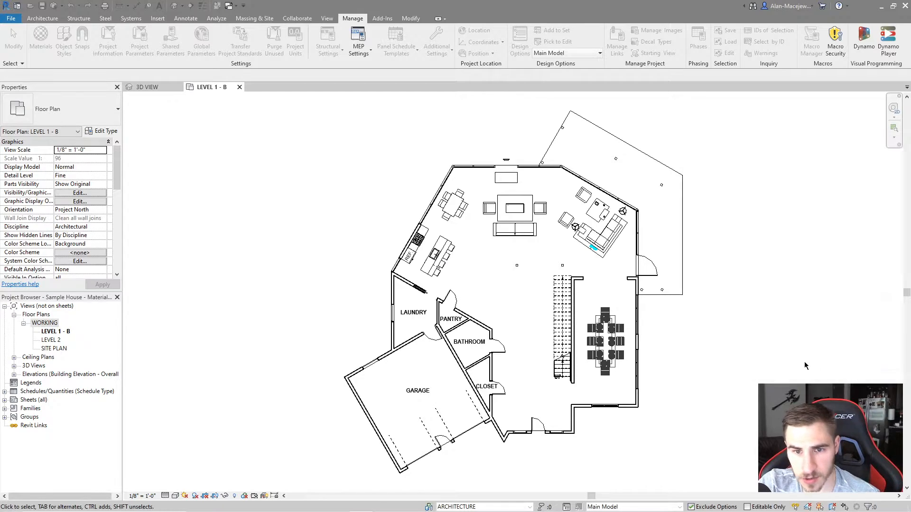
left_click(518, 236)
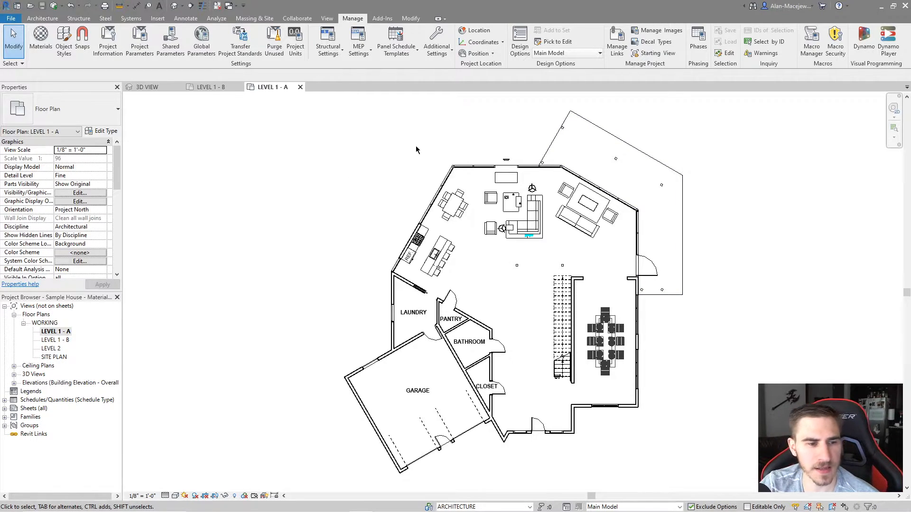
Step: Make B the primary option of the Furniture Layout set and compare the LEVEL 1 - A and LEVEL 1 - B plans
left_click(520, 45)
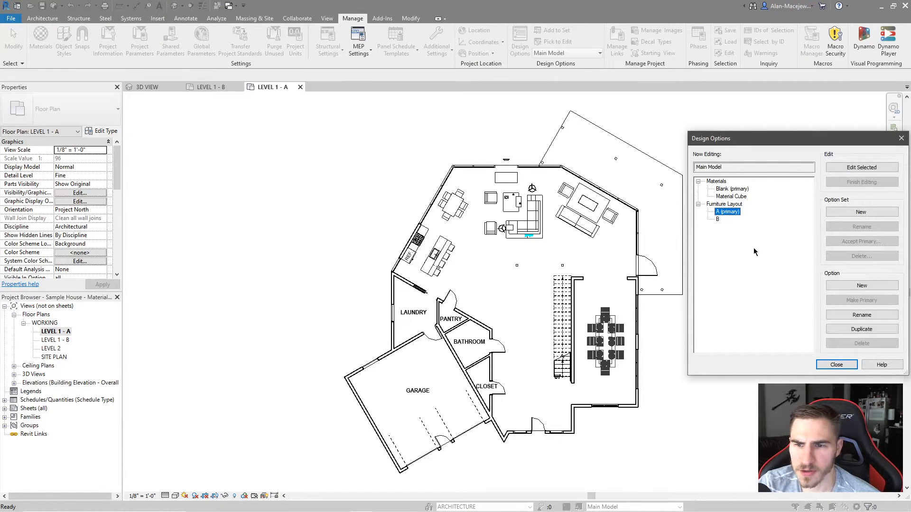
left_click(717, 219)
left_click(859, 300)
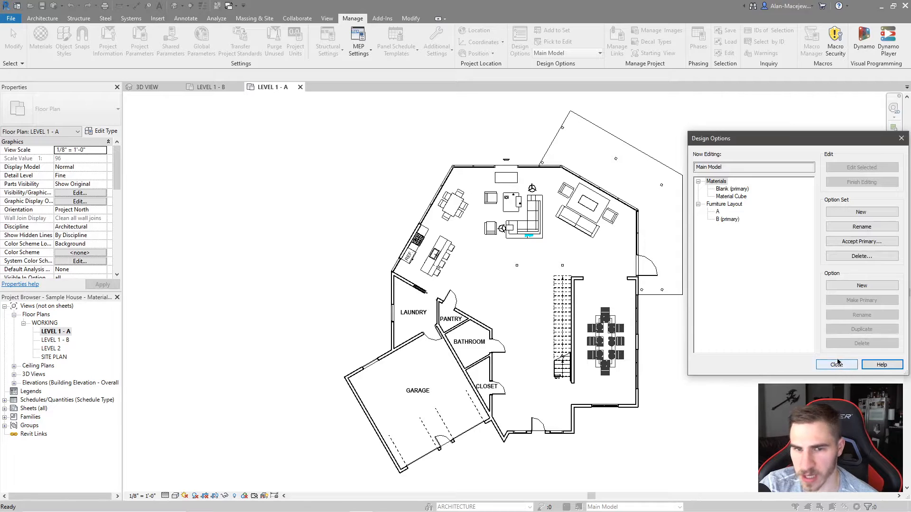
left_click(826, 365)
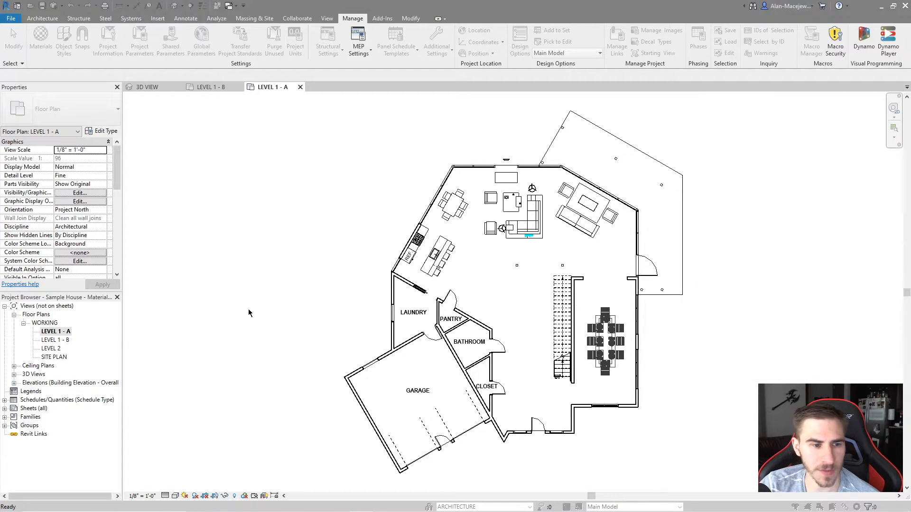
double_click(56, 338)
double_click(55, 331)
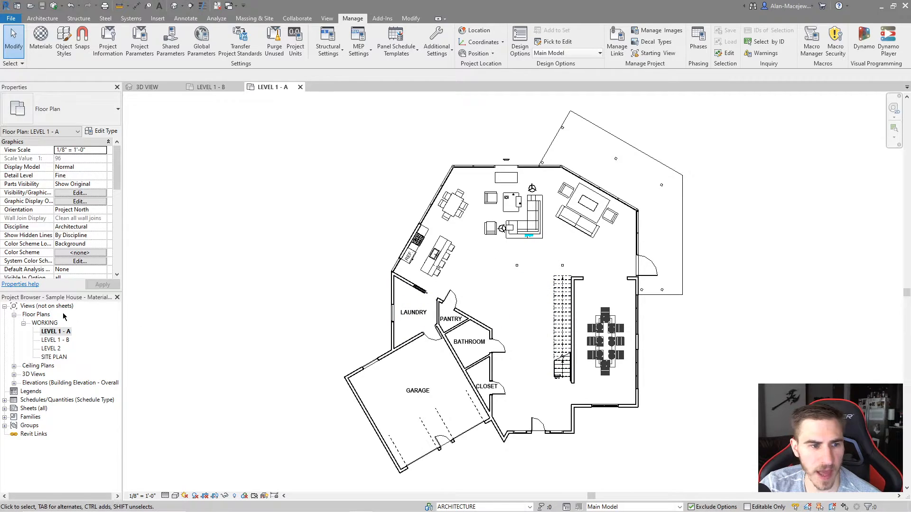
double_click(56, 339)
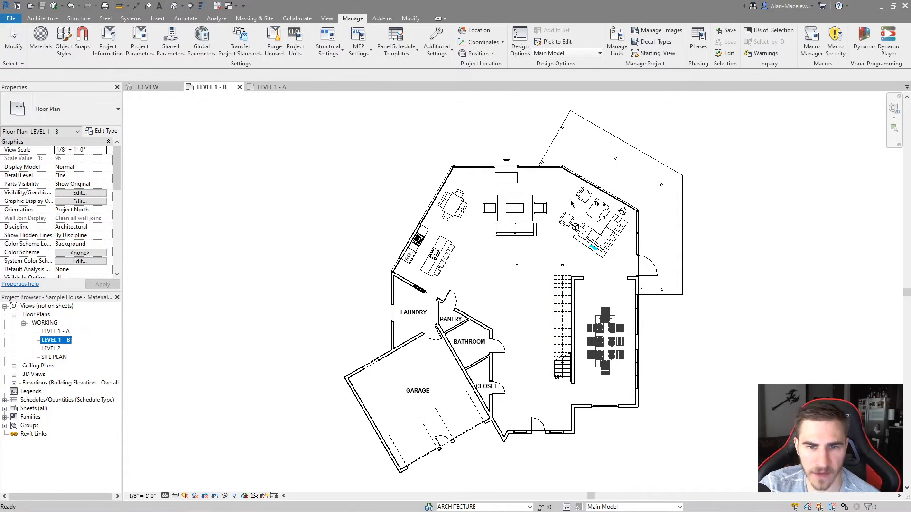
double_click(64, 331)
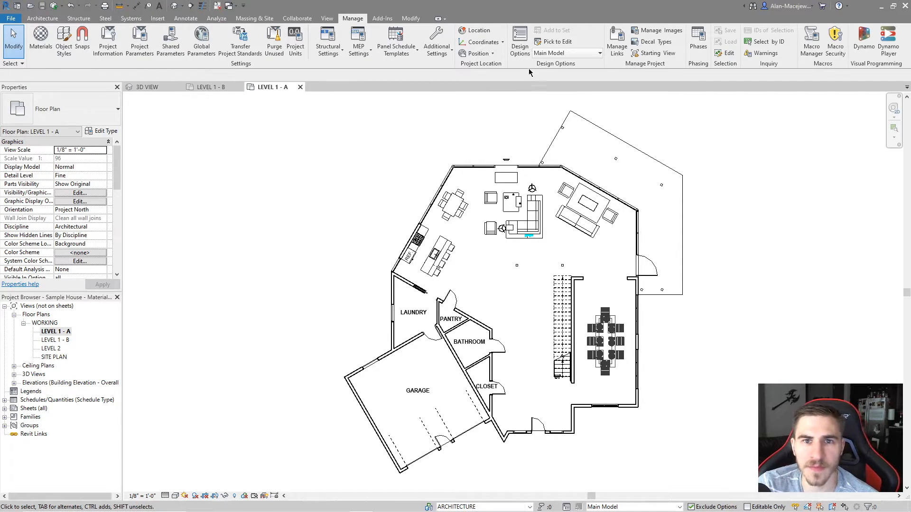
Step: Add a third option named Blank to the Furniture Layout option set
left_click(520, 44)
left_click(720, 205)
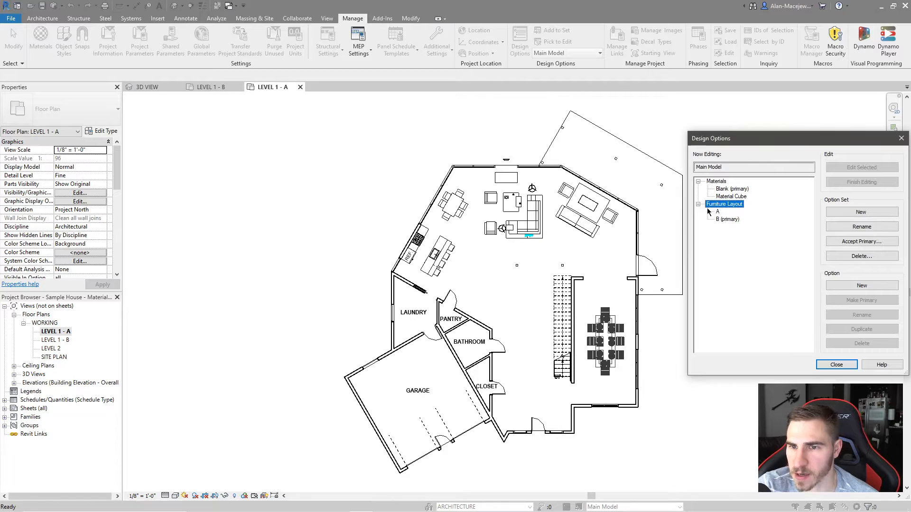
left_click(862, 285)
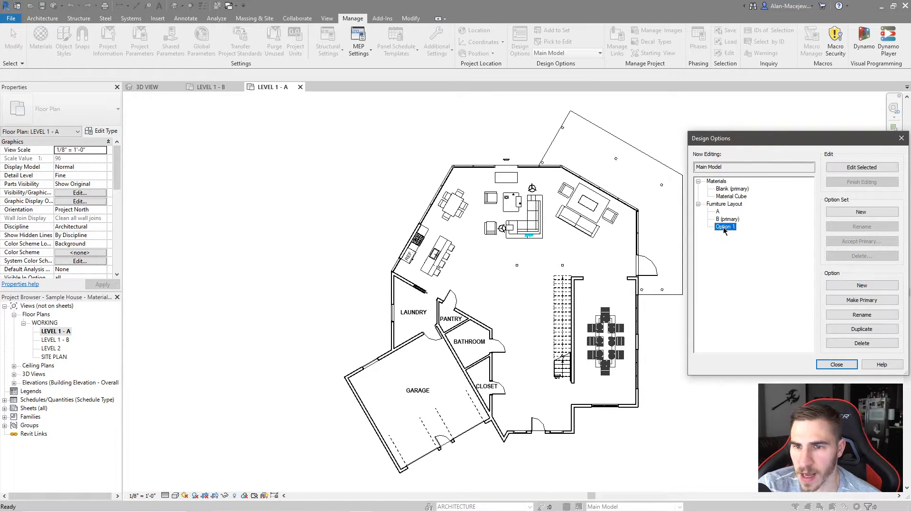
left_click(854, 317)
type("Blnak")
key("Return")
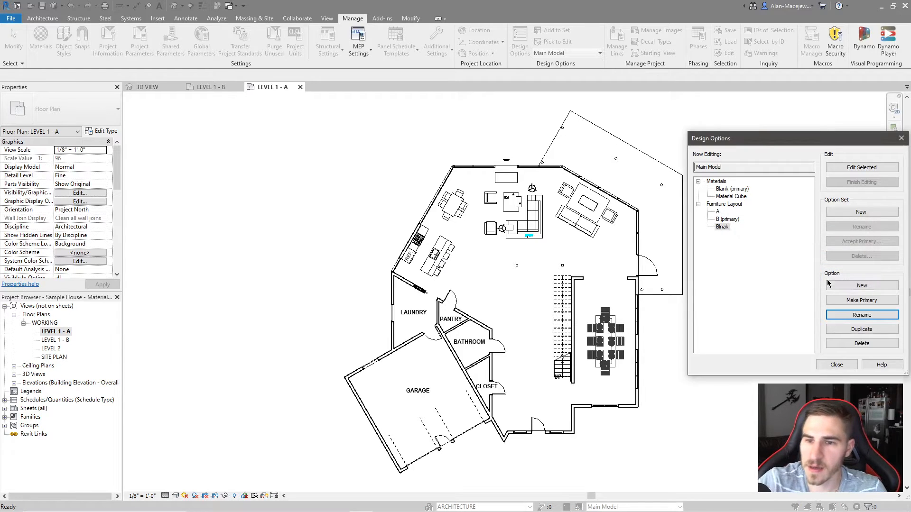
left_click(863, 315)
type("Blank")
key("Return")
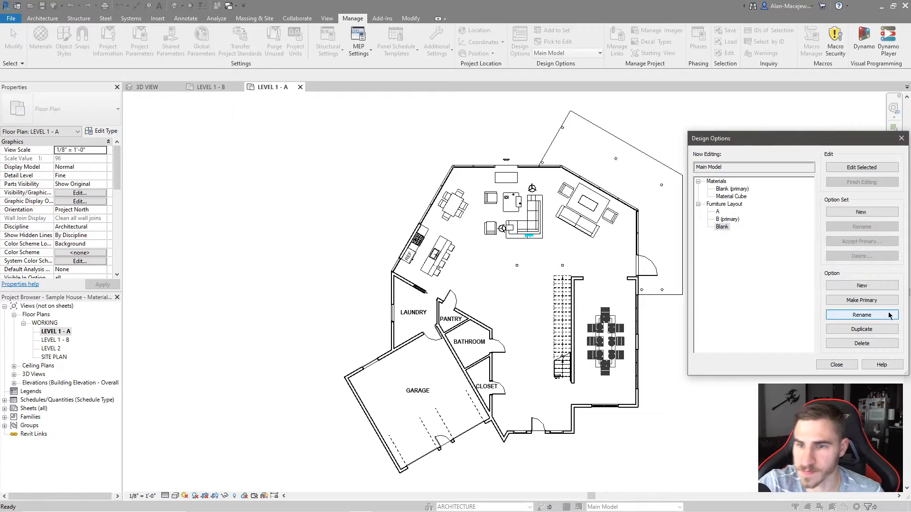
left_click(836, 365)
Step: Duplicate the LEVEL 1 - B plan with detailing and name the copy LEVEL 1 - Blank
right_click(54, 341)
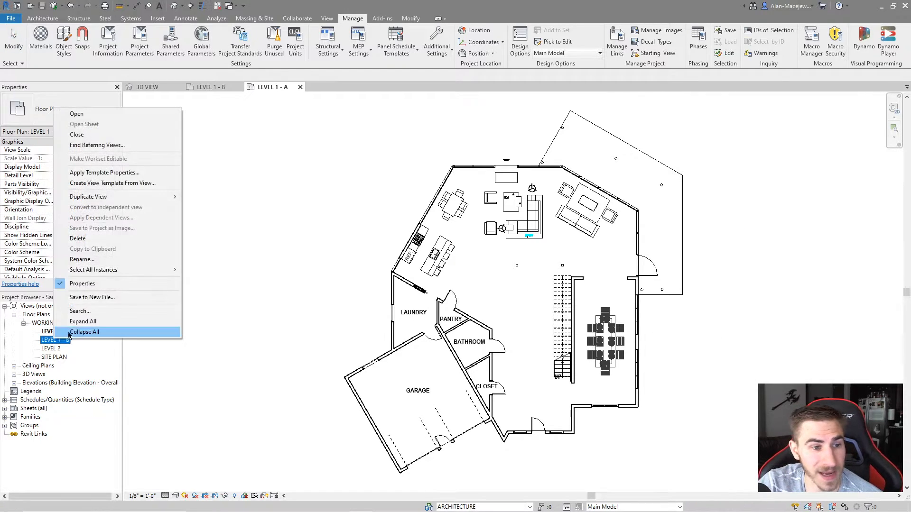
mouse_move(111, 196)
left_click(223, 208)
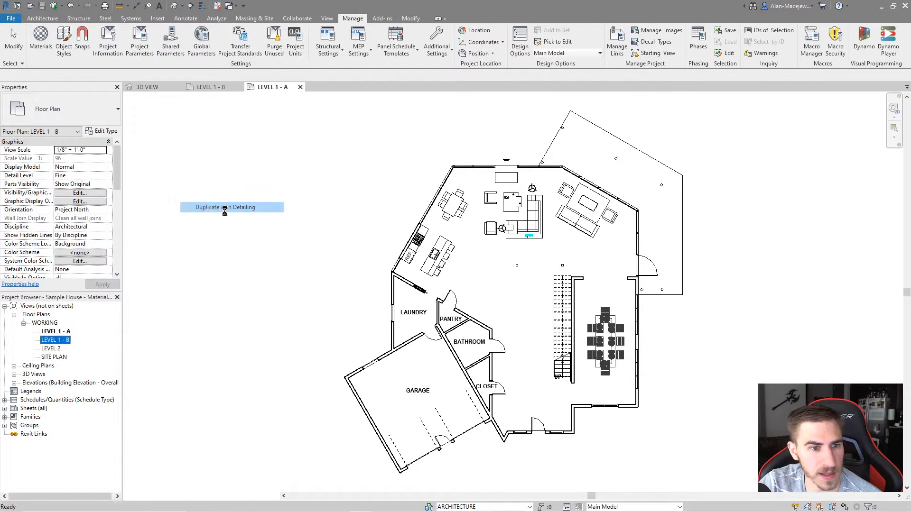
right_click(69, 348)
left_click(104, 269)
left_click_drag(67, 348, 129, 352)
type("Blank")
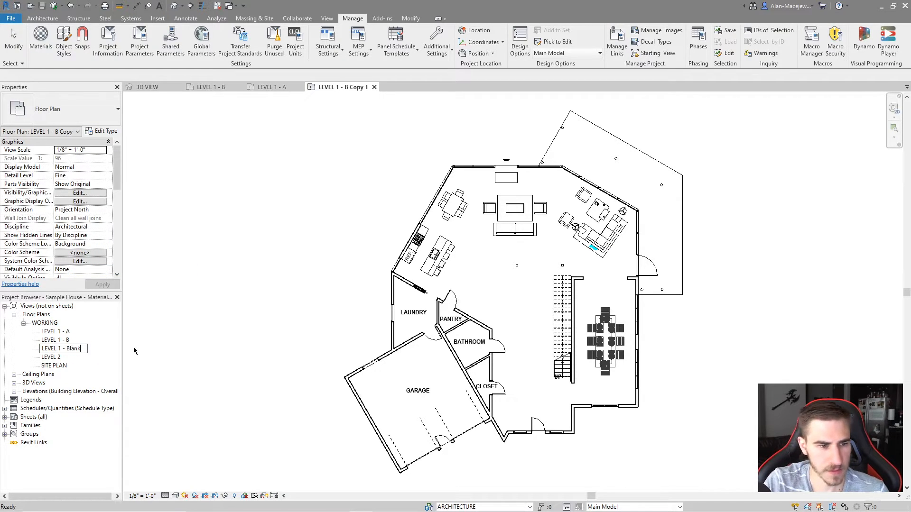
key("Return")
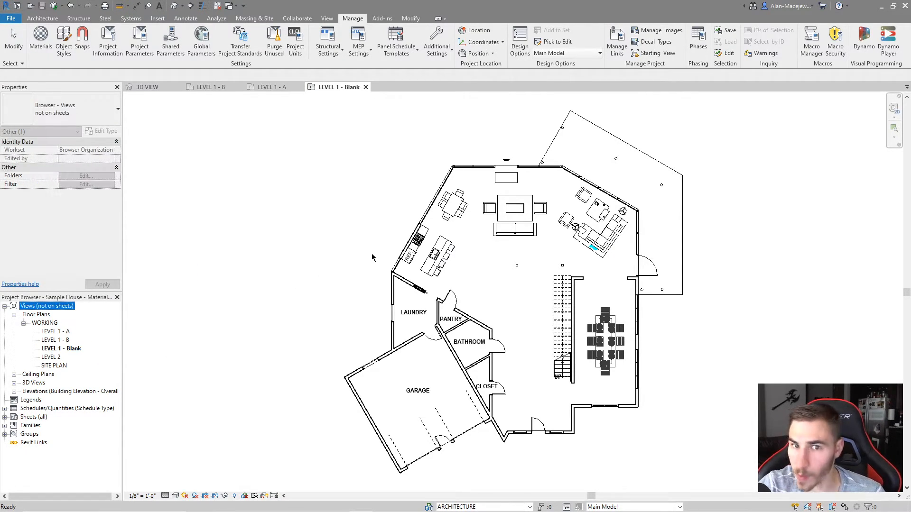
Step: Set the LEVEL 1 - Blank plan's visibility overrides to show the Blank option for the Furniture Layout set
left_click(69, 350)
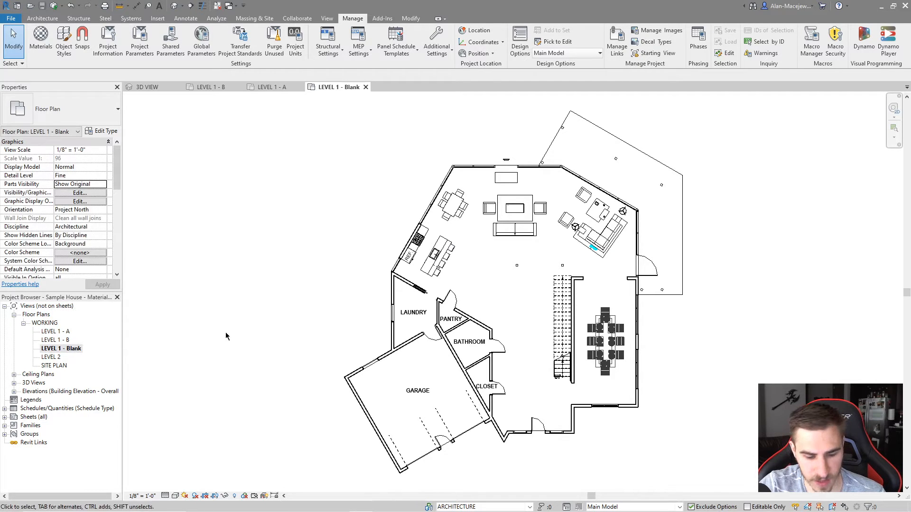
key("v")
key("g")
left_click(379, 103)
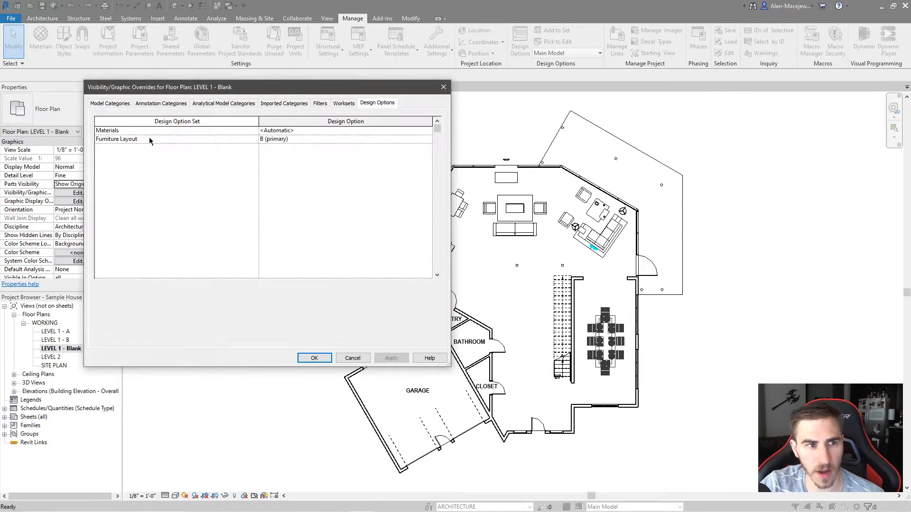
left_click(420, 140)
left_click(428, 140)
left_click(327, 169)
left_click(314, 359)
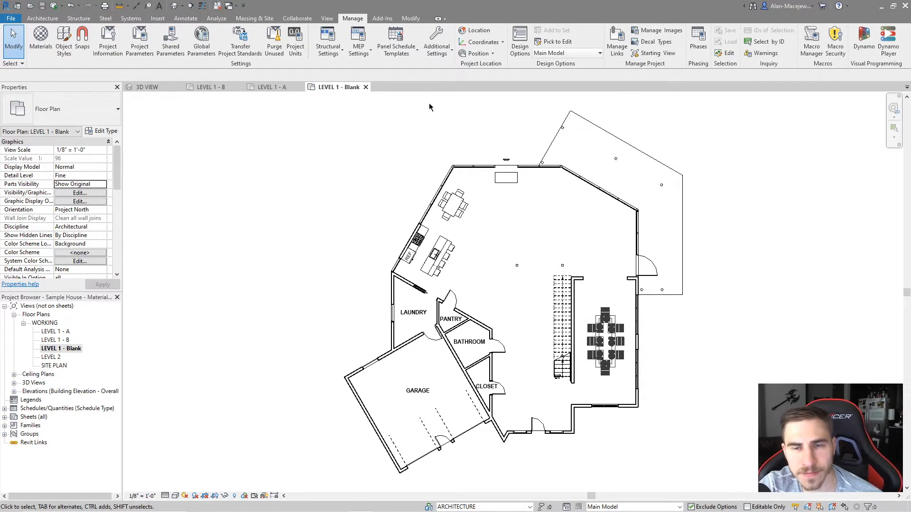
Step: Delete the Furniture Layout option set while keeping its associated LEVEL 1 - A and LEVEL 1 - Blank floor plan views
left_click(510, 51)
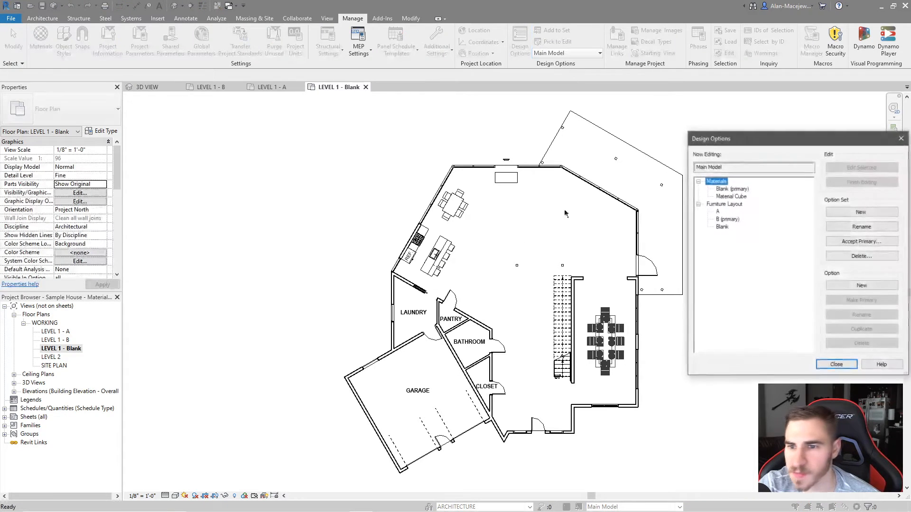
left_click(728, 219)
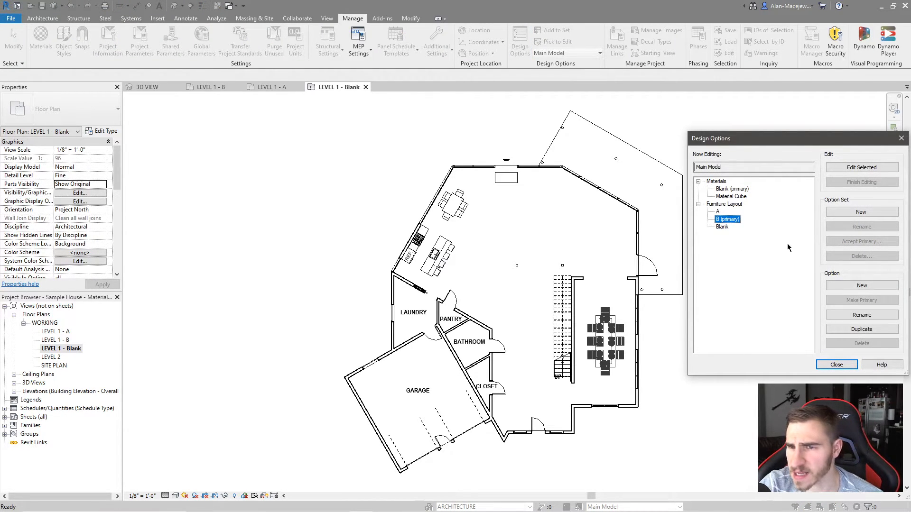
left_click(734, 204)
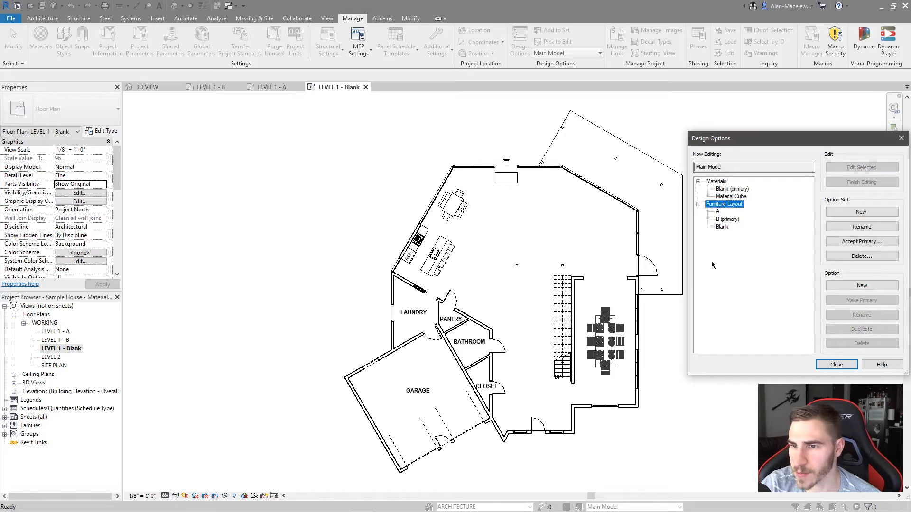
left_click(862, 256)
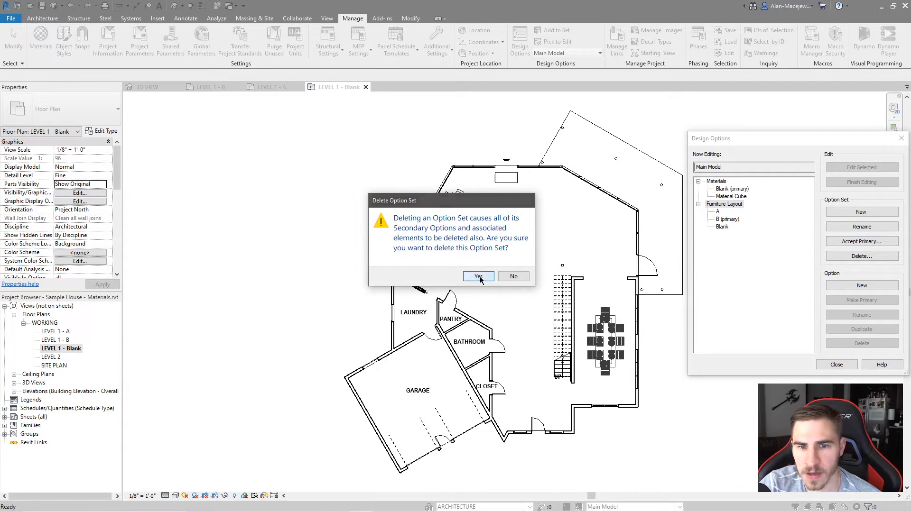
key("Return")
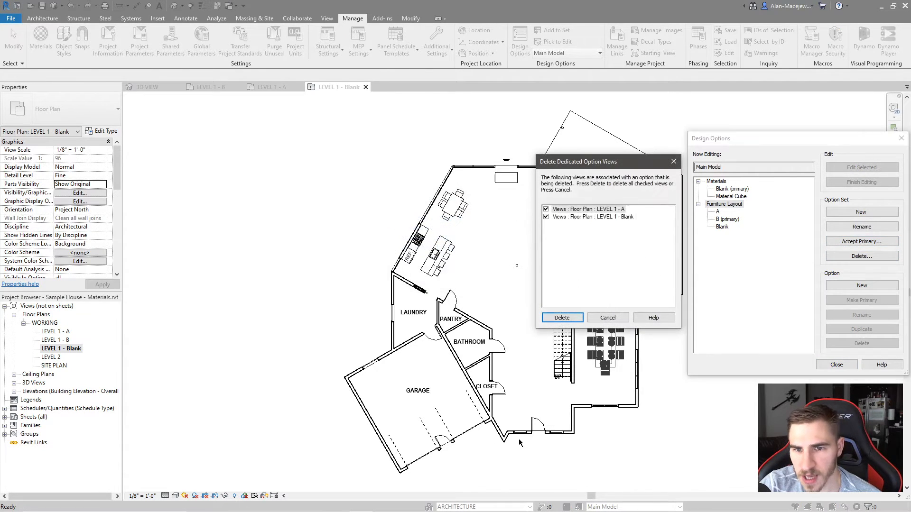
left_click(545, 210)
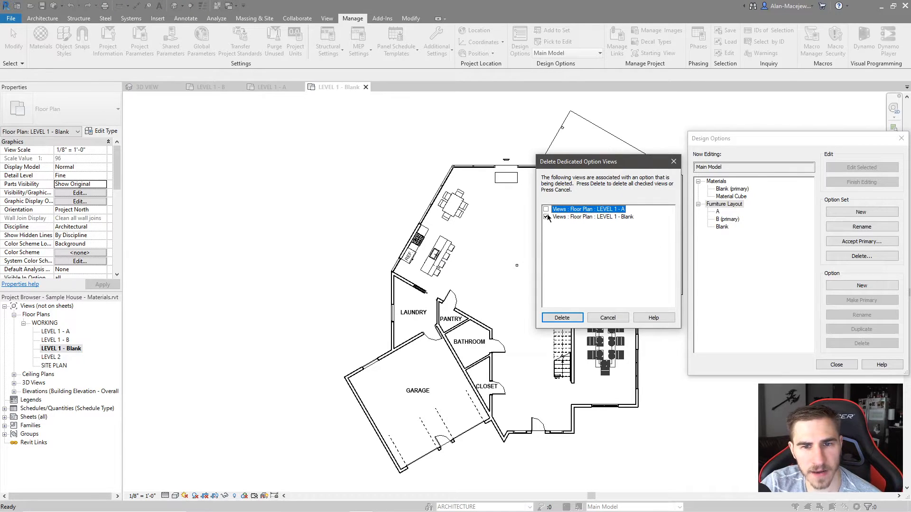
left_click(546, 217)
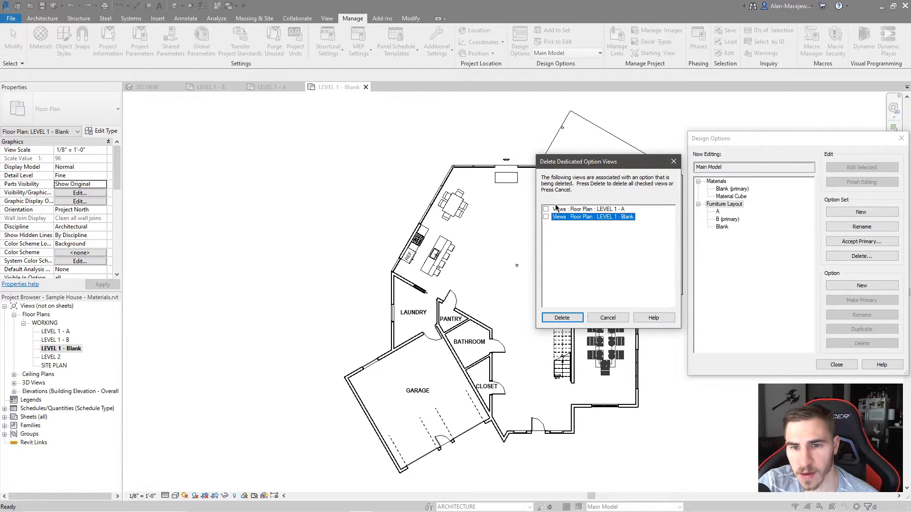
left_click(561, 318)
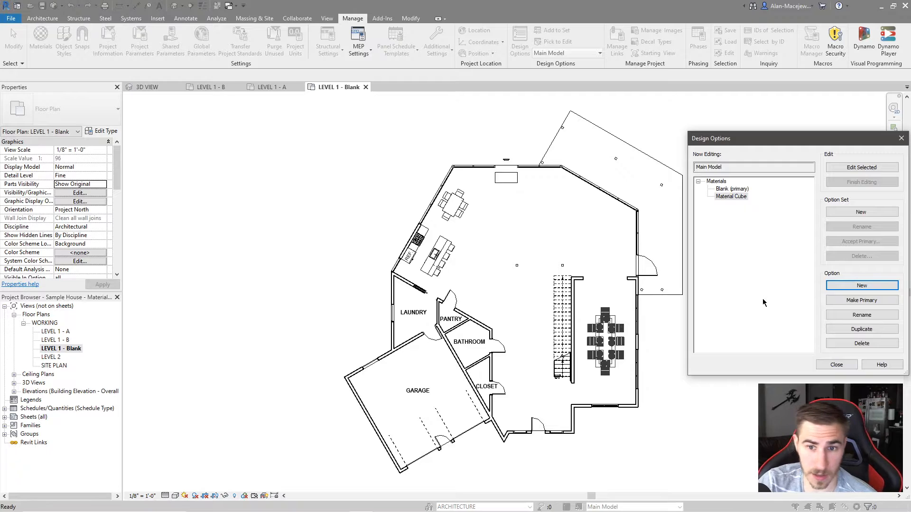
left_click(836, 364)
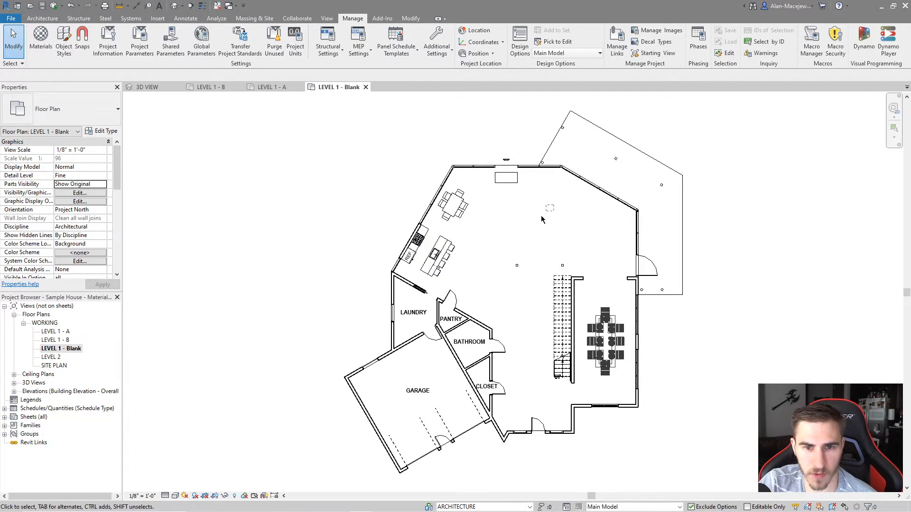
Step: Open the LEVEL 1 - B plan and check which design option the couch in the living area belongs to
double_click(55, 340)
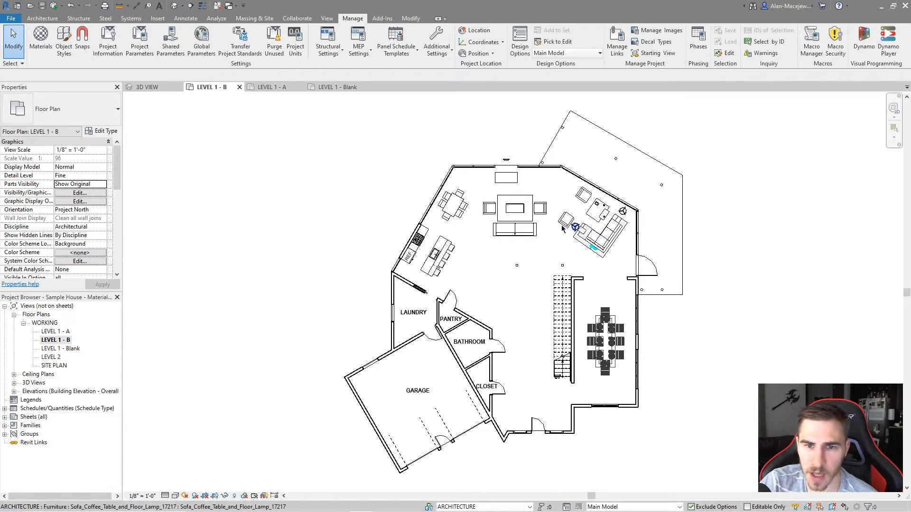
left_click(518, 228)
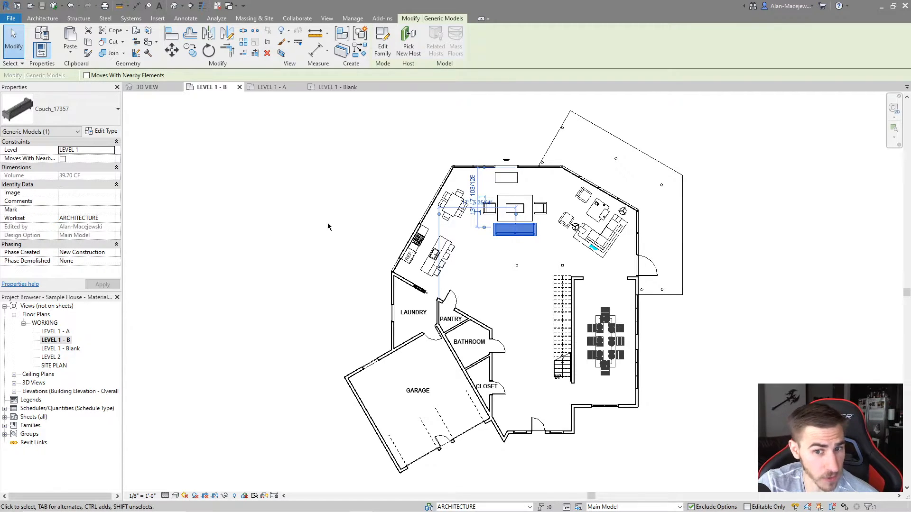
left_click(254, 245)
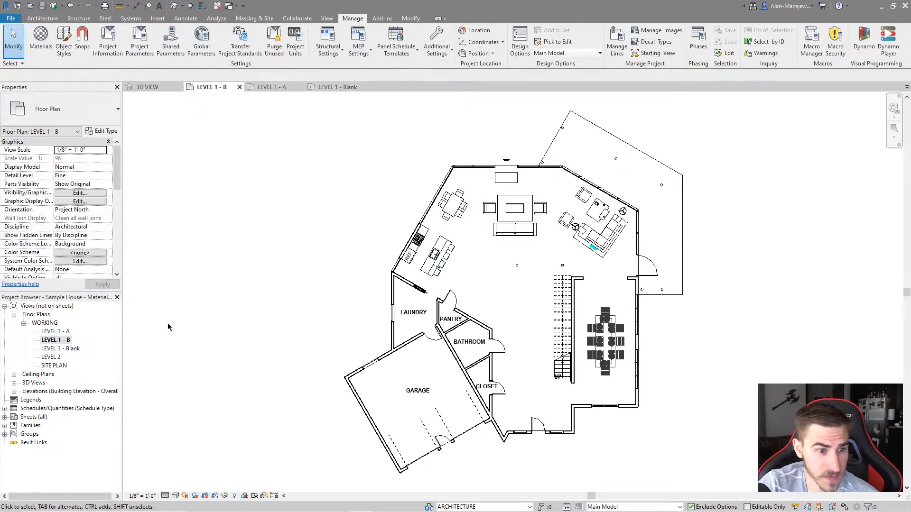
Step: Refresh the LEVEL 1 - A and LEVEL 1 - Blank plans by switching Reveal Hidden Elements on and off in each
double_click(61, 332)
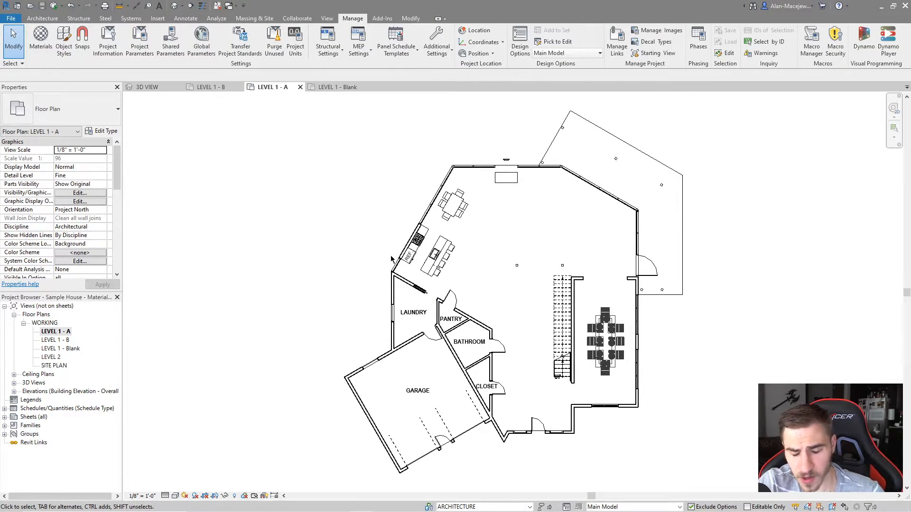
key("r")
key("h")
key("r")
key("h")
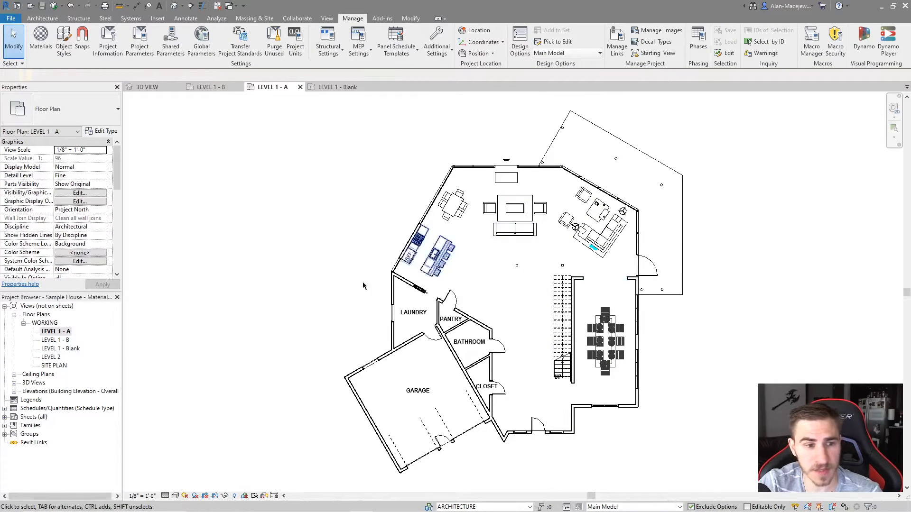
double_click(73, 350)
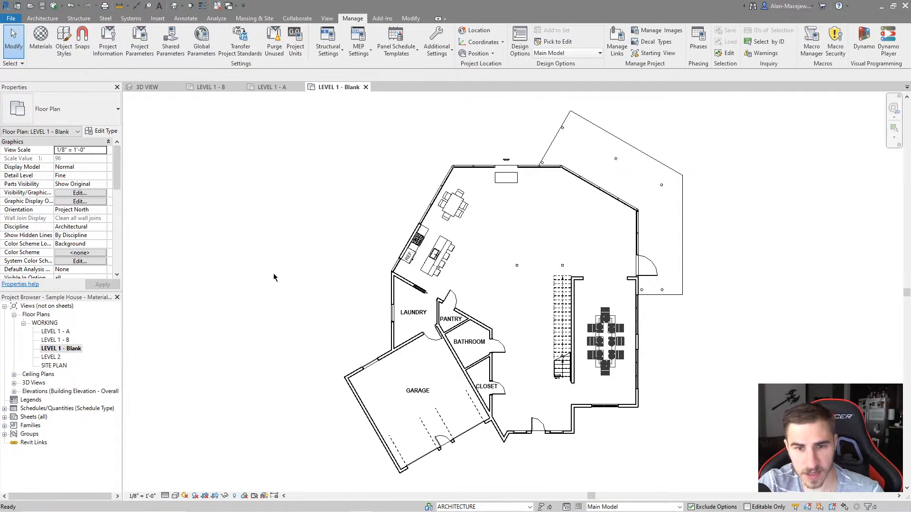
key("r")
key("h")
key("r")
key("h")
Step: Compare the LEVEL 1 - B, LEVEL 1 - A and LEVEL 1 - Blank plans and check the couch's design option in LEVEL 1 - Blank
double_click(56, 340)
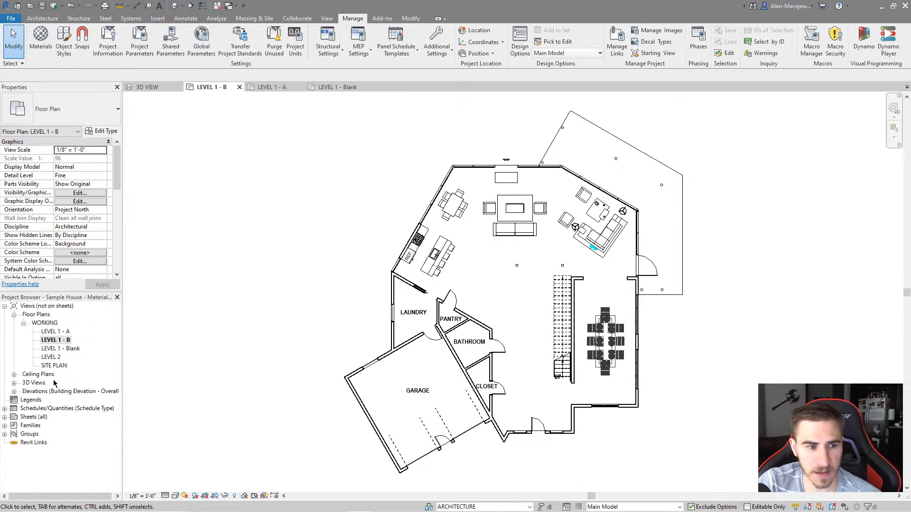
double_click(61, 331)
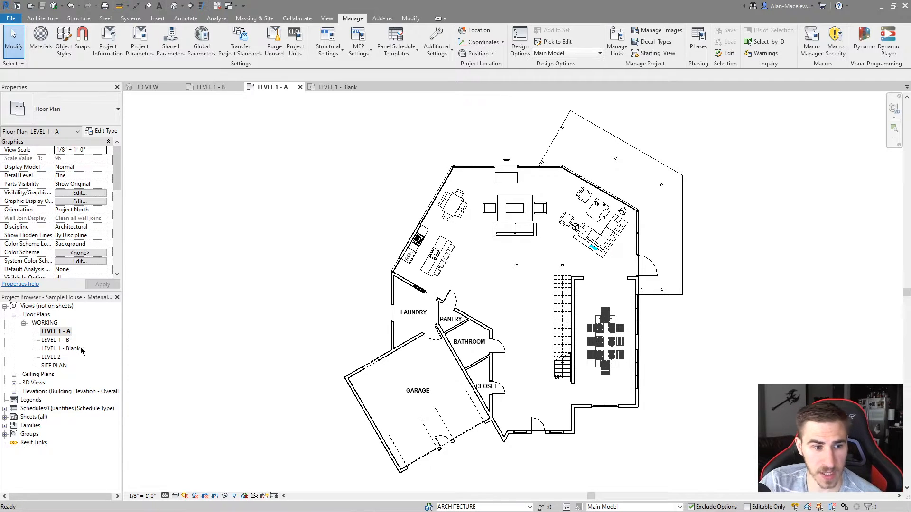
double_click(67, 349)
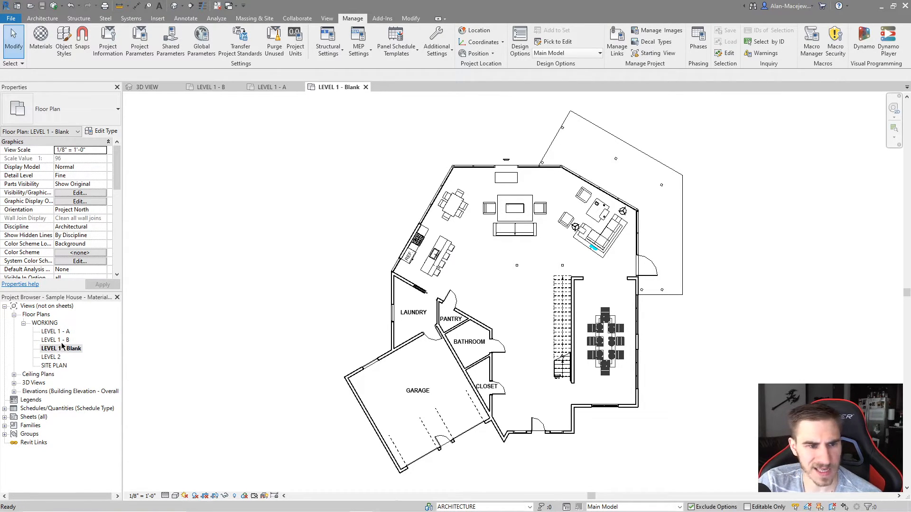
left_click(515, 229)
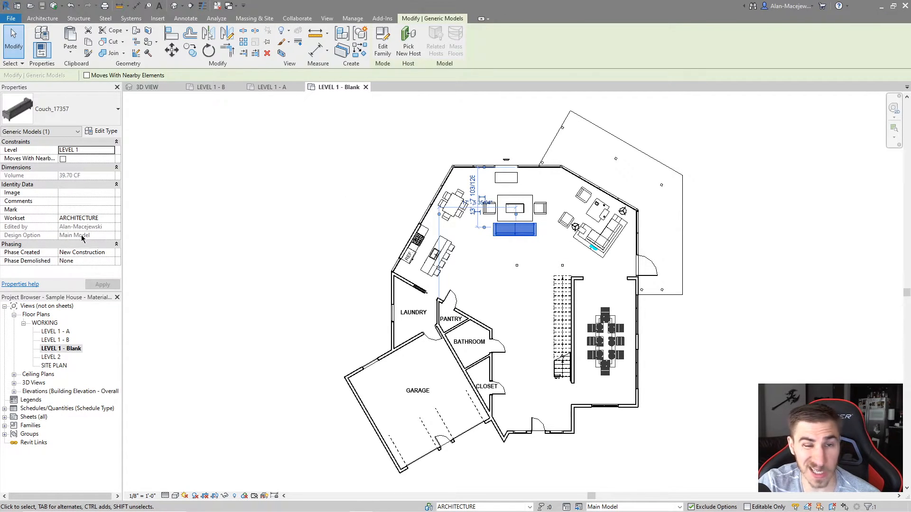
left_click(296, 254)
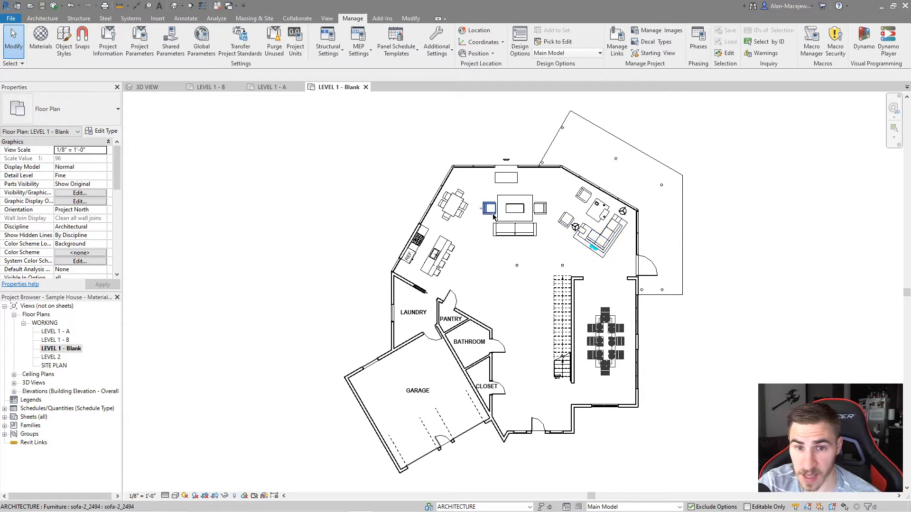
Step: Review the remaining design options available for editing and the living area furniture in the LEVEL 1 - A plan
double_click(66, 332)
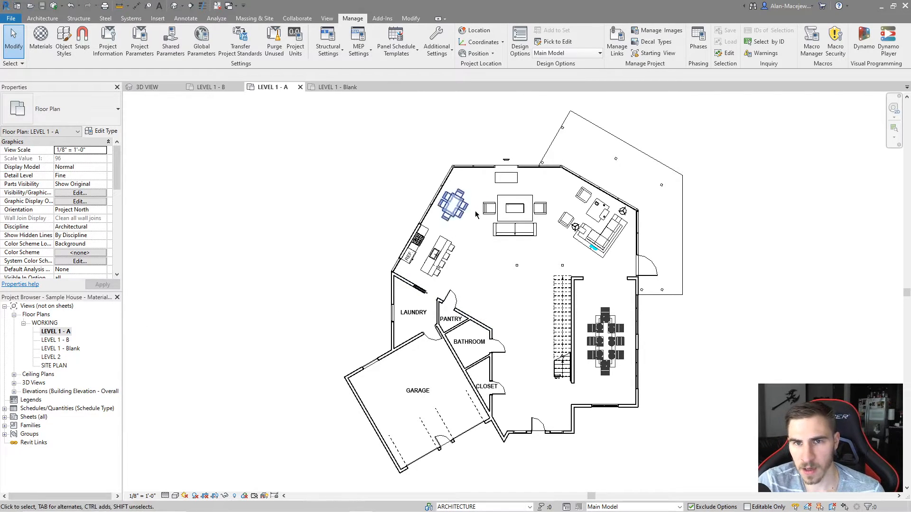
left_click(559, 53)
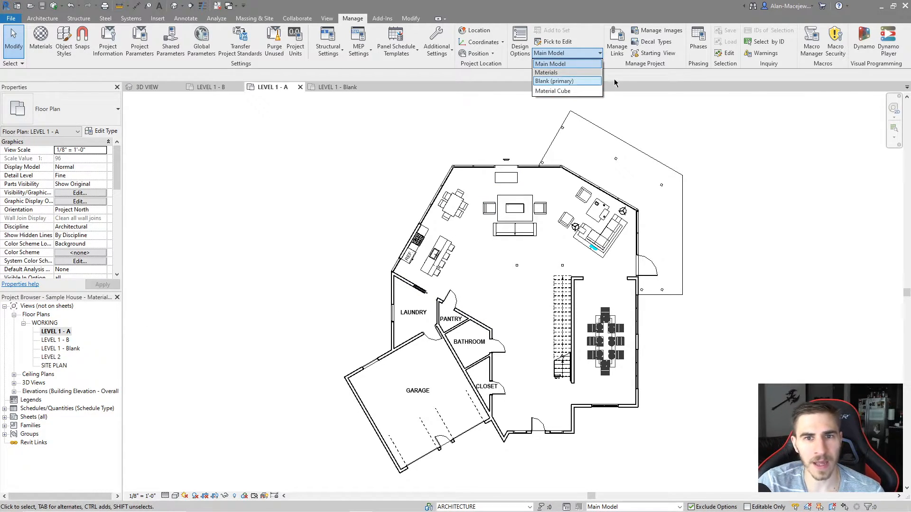
left_click(785, 124)
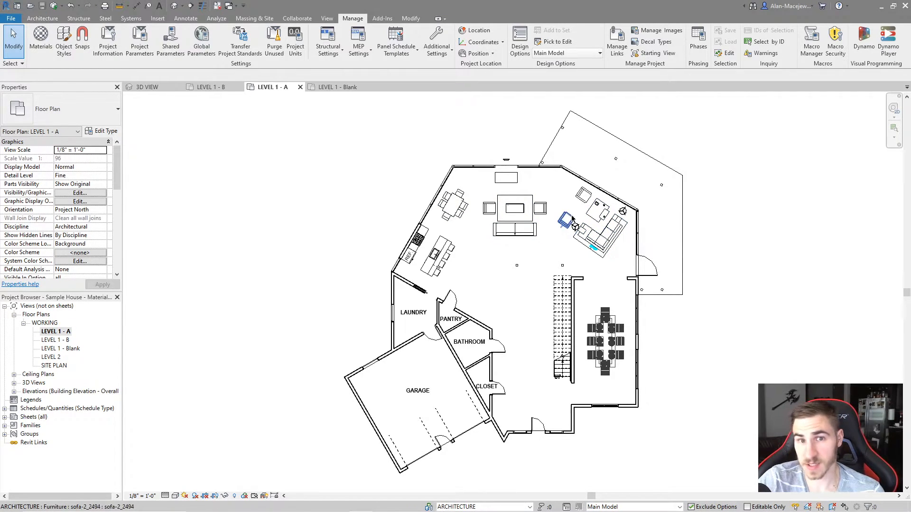
left_click_drag(498, 202, 531, 233)
left_click(253, 282)
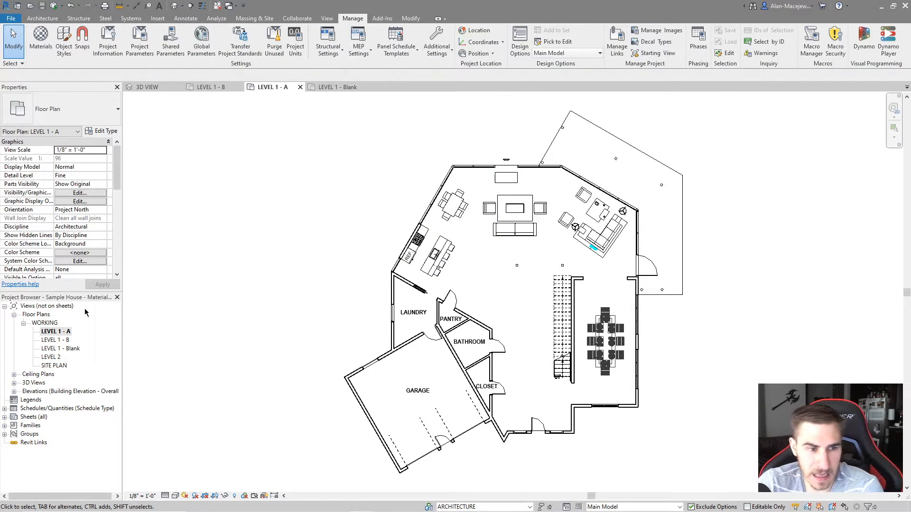
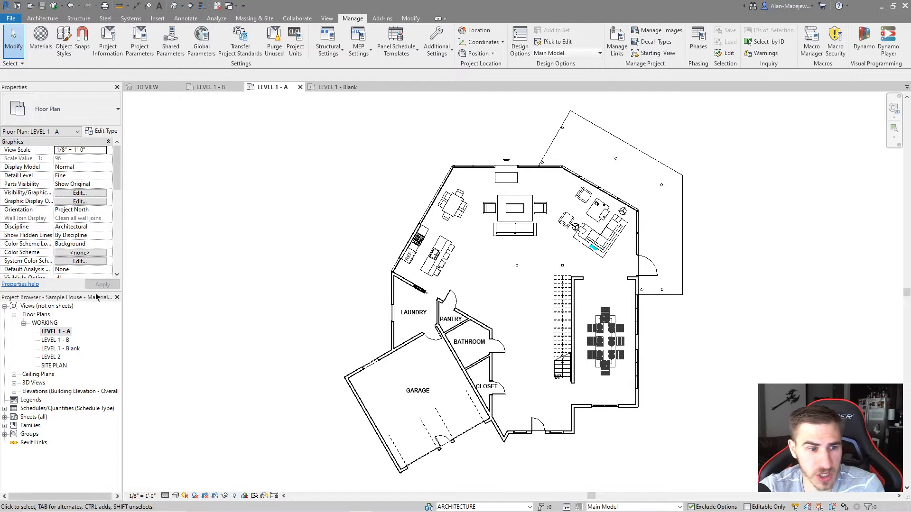
left_click(58, 340)
left_click(60, 349)
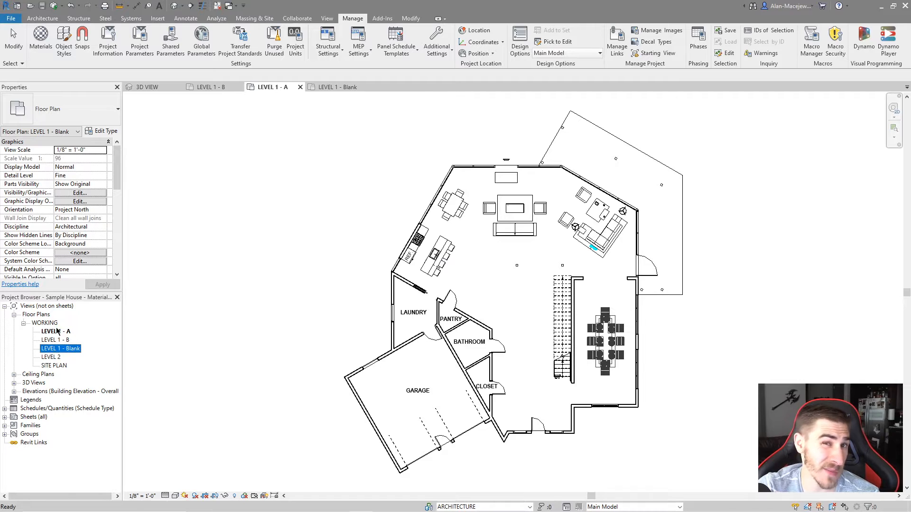
left_click(253, 346)
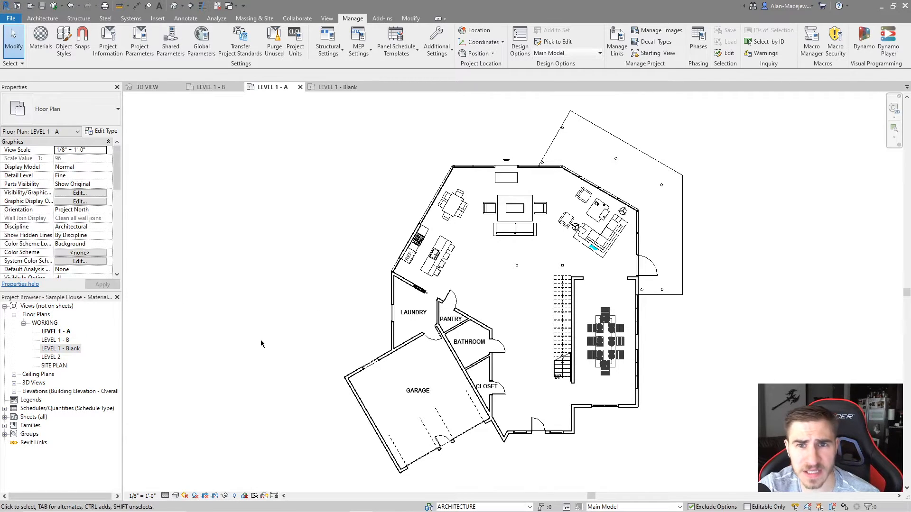
Step: Create a new design option set and name it Test
left_click(521, 49)
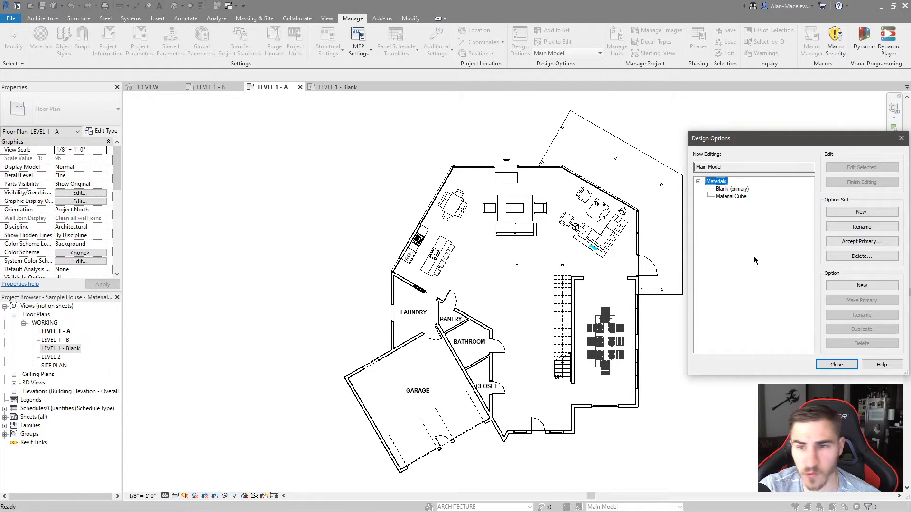
left_click(849, 212)
left_click(719, 204)
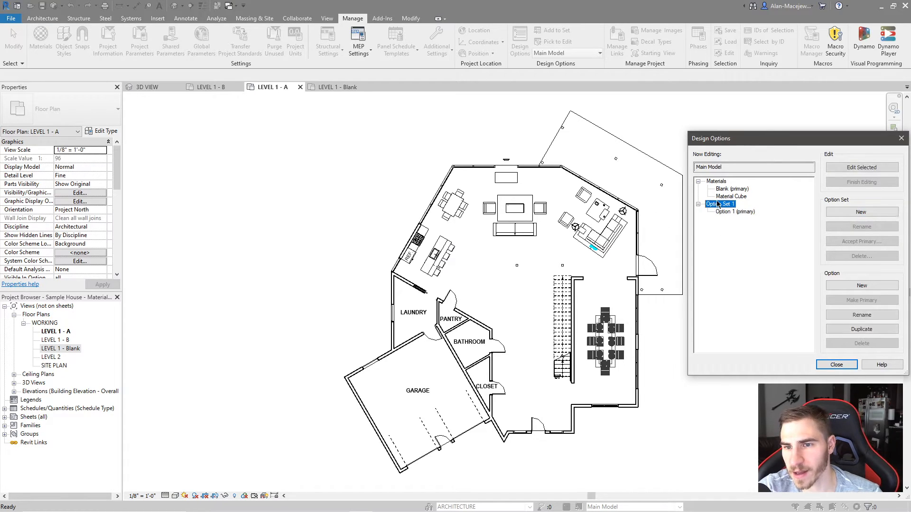
left_click(860, 227)
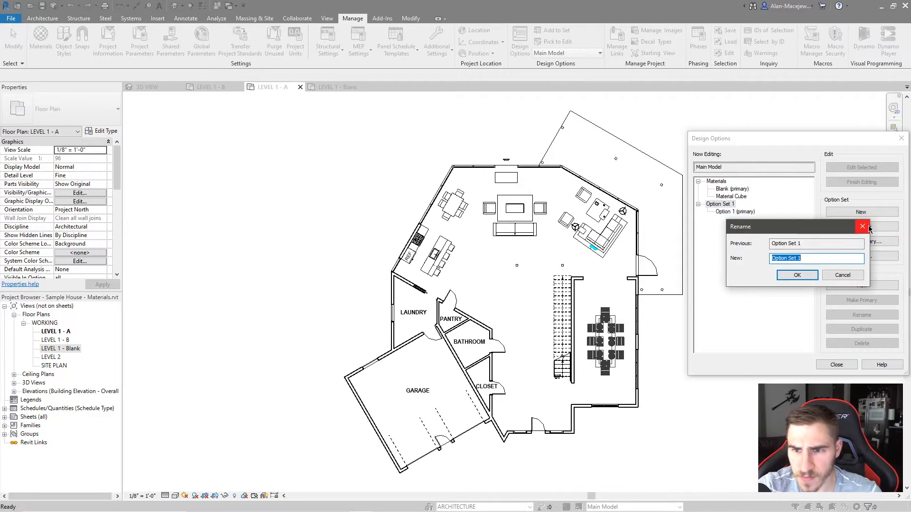
type("Test")
key("Return")
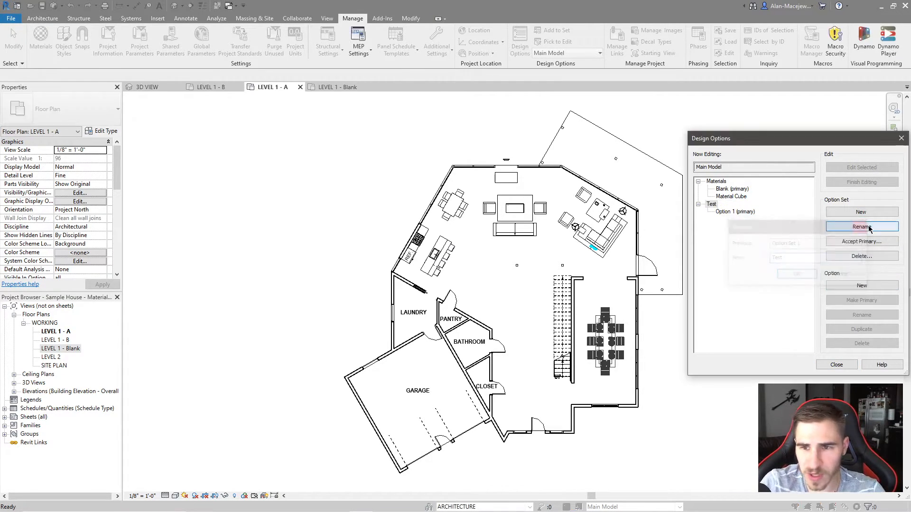
left_click(727, 212)
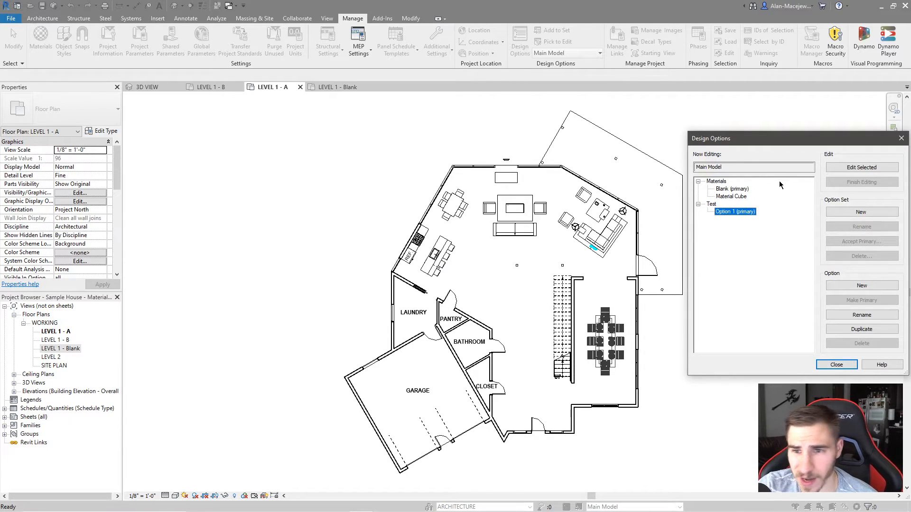
left_click(856, 287)
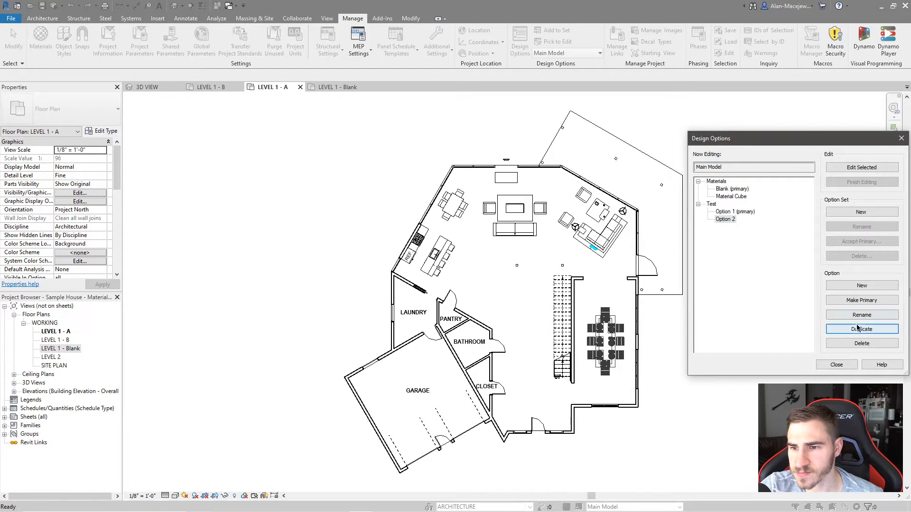
left_click(853, 343)
Step: Delete Option 2 from the Test set, rename Option 1 as Test Option, and close the design options dialog
left_click(861, 315)
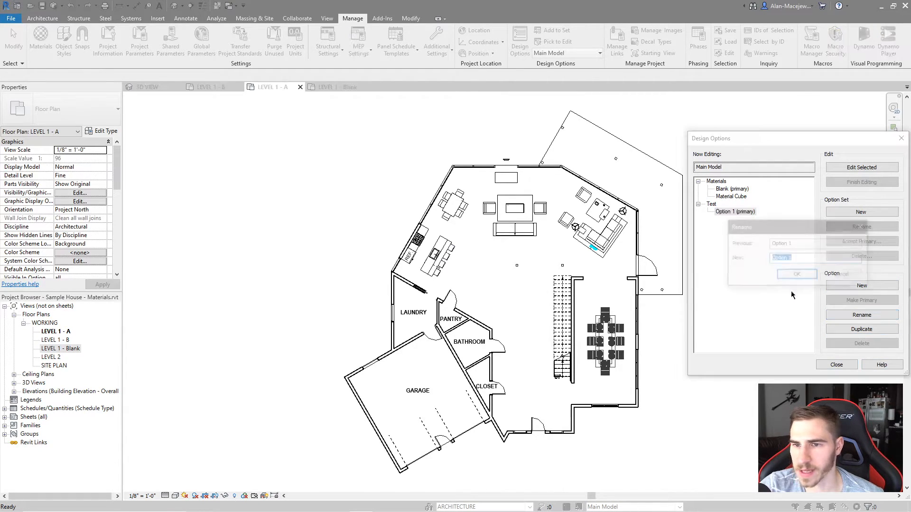
type("Test")
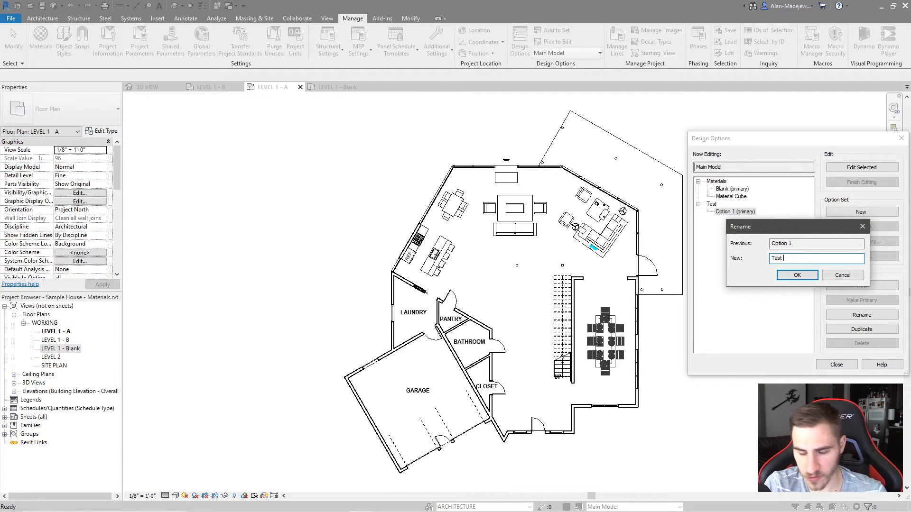
type(" Option")
key("Return")
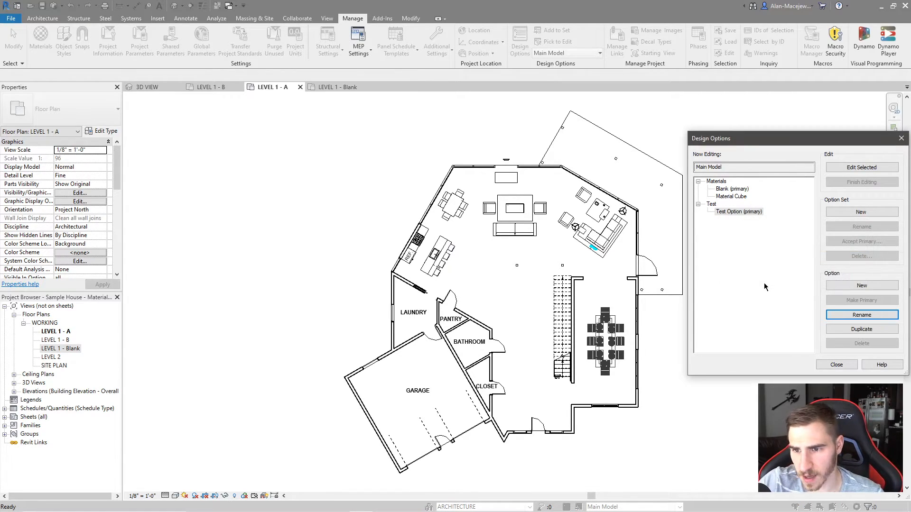
left_click(836, 365)
Step: Draw a horizontal INT - C1 - 4 7/8" Partition wall 30' long in the open area east of the house
middle_click_drag(755, 287, 654, 278)
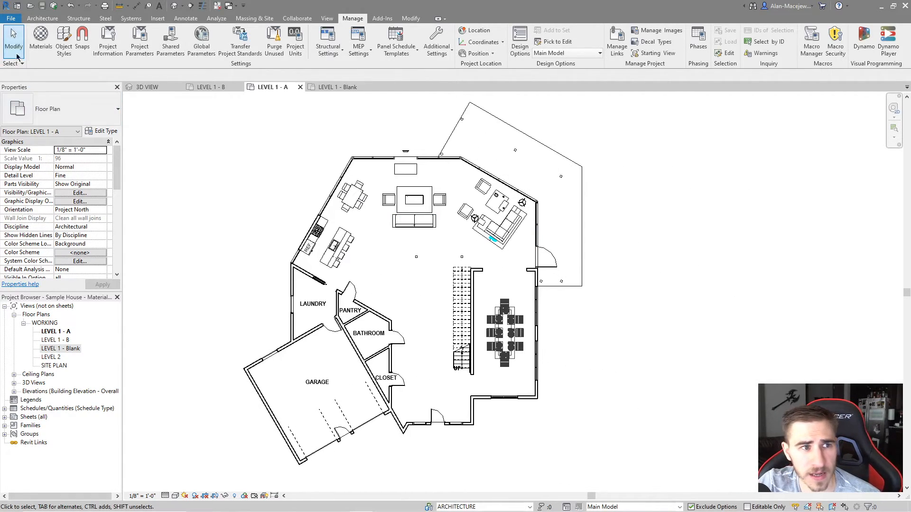
left_click(41, 19)
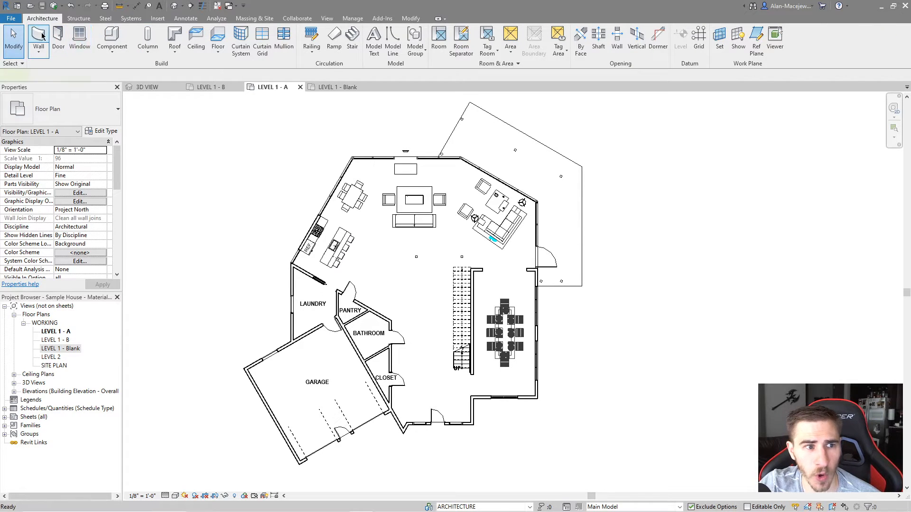
left_click(39, 36)
left_click(575, 342)
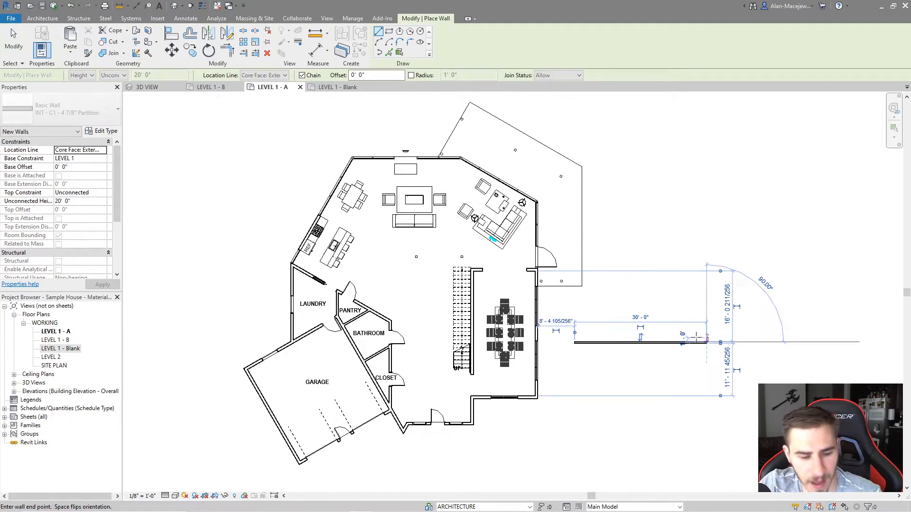
left_click(707, 342)
Step: Place a 60" x 60" window about 8' from the new wall's east end and a 36" x 96" single door west of it
left_click(38, 18)
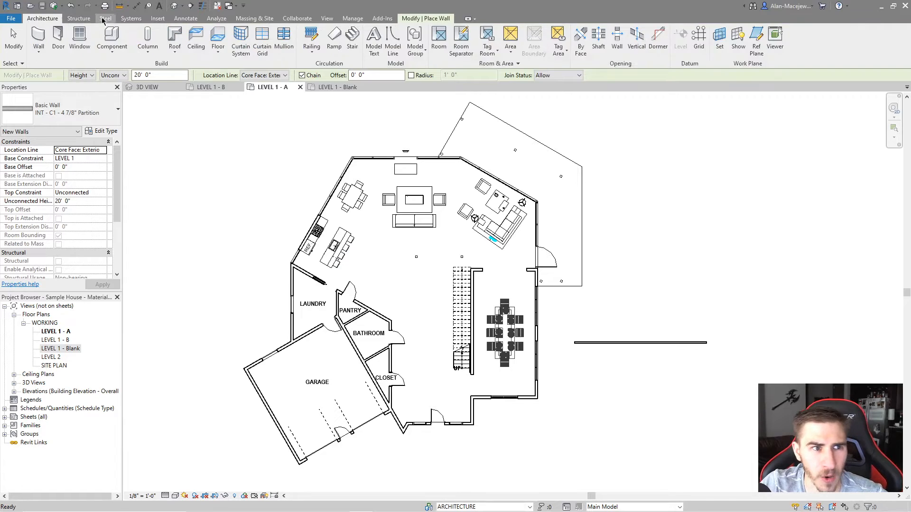
left_click(79, 38)
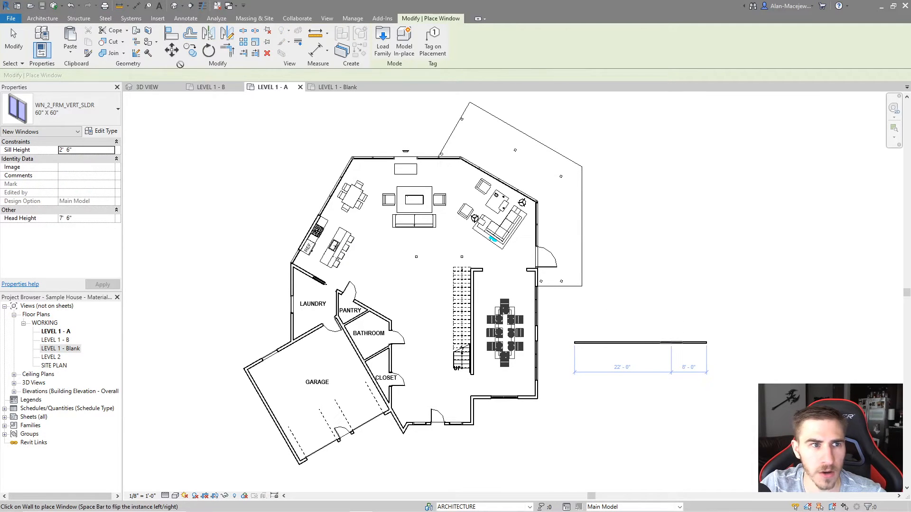
left_click(43, 18)
left_click(58, 38)
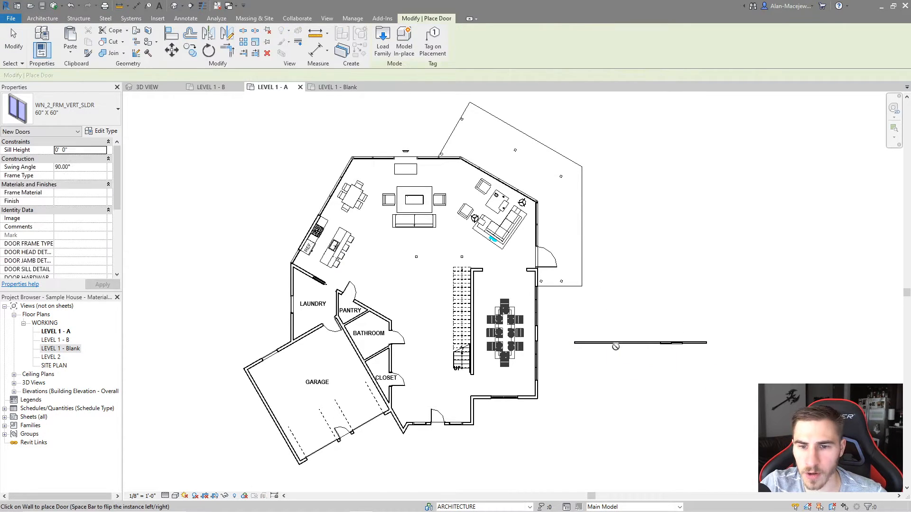
key("Escape")
key("Escape")
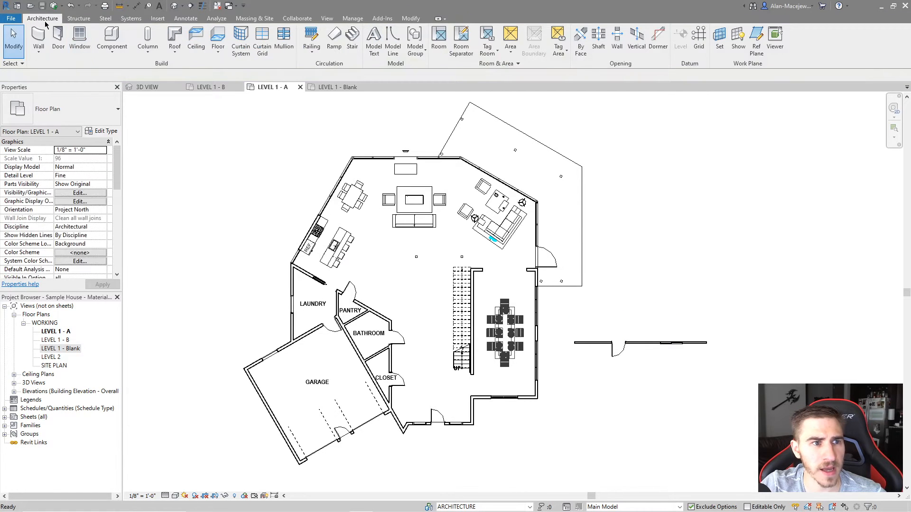
Step: Draw a diagonal wall about 16' long and a vertical wall about 8' long, each crossing the horizontal wall
left_click(39, 36)
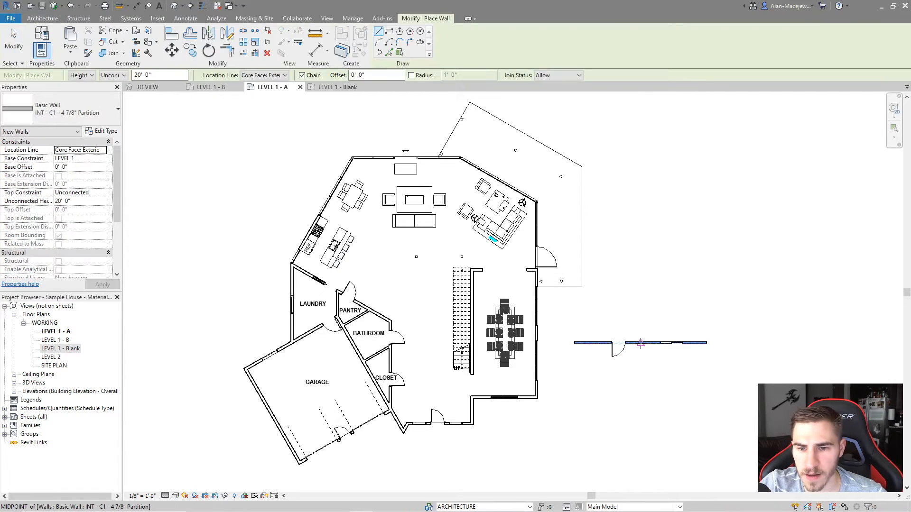
left_click(671, 305)
left_click(632, 361)
key("Escape")
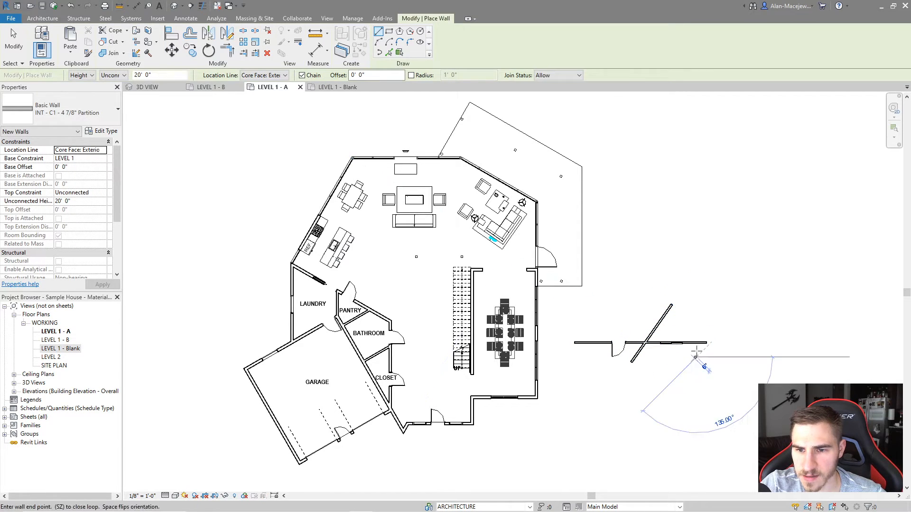
left_click(695, 323)
key("Escape")
key("Escape")
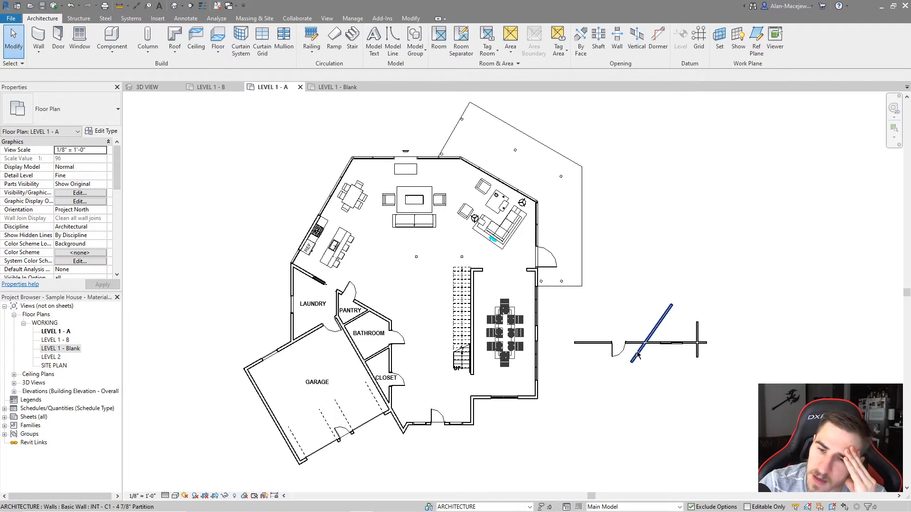
Step: Add the horizontal 30' wall to Test Option in the Test design option set
scroll(666, 344, "up", 2)
scroll(667, 348, "up", 2)
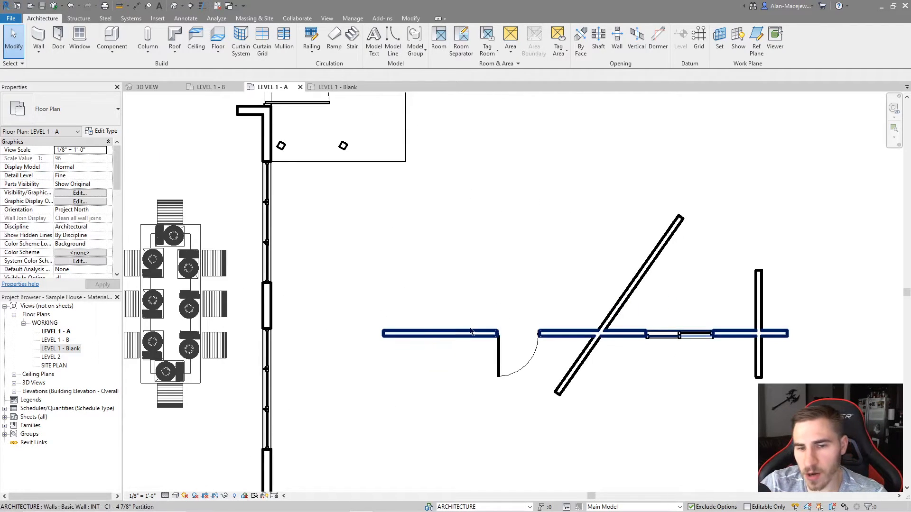
middle_click_drag(710, 307, 669, 317)
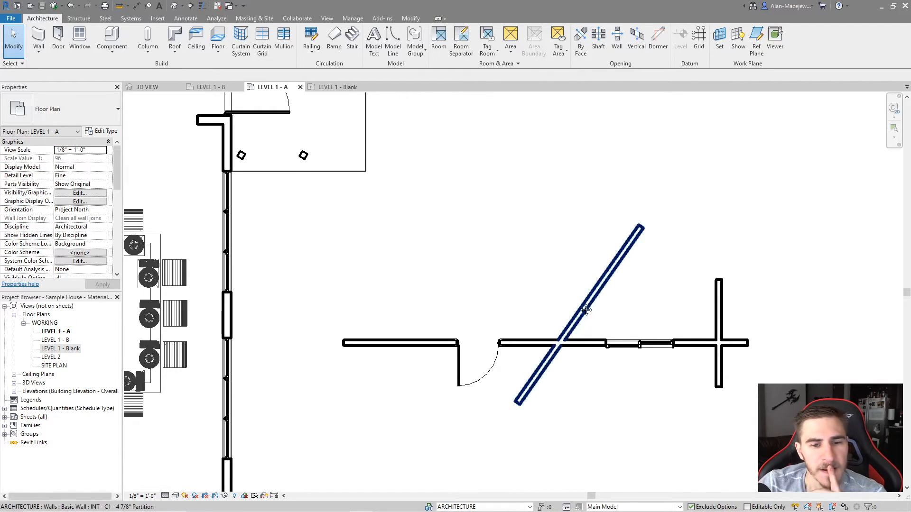
middle_click_drag(587, 305, 473, 280)
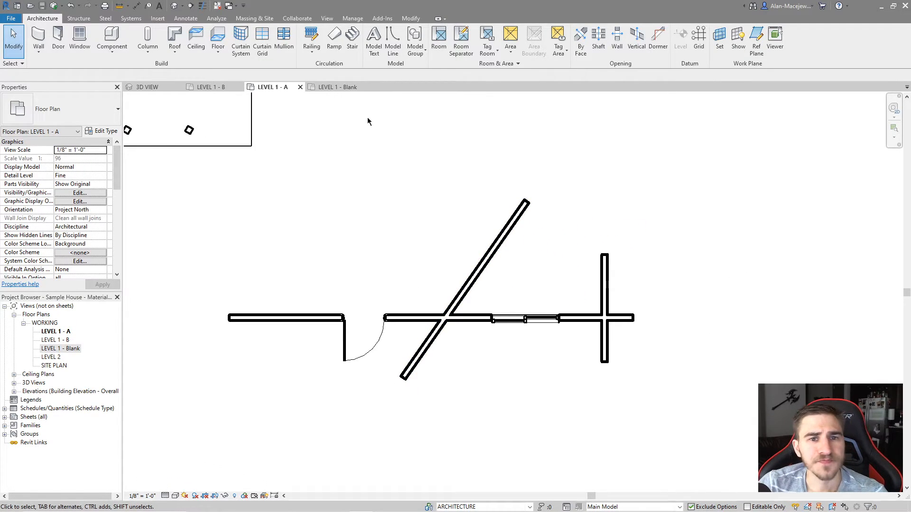
left_click(301, 317)
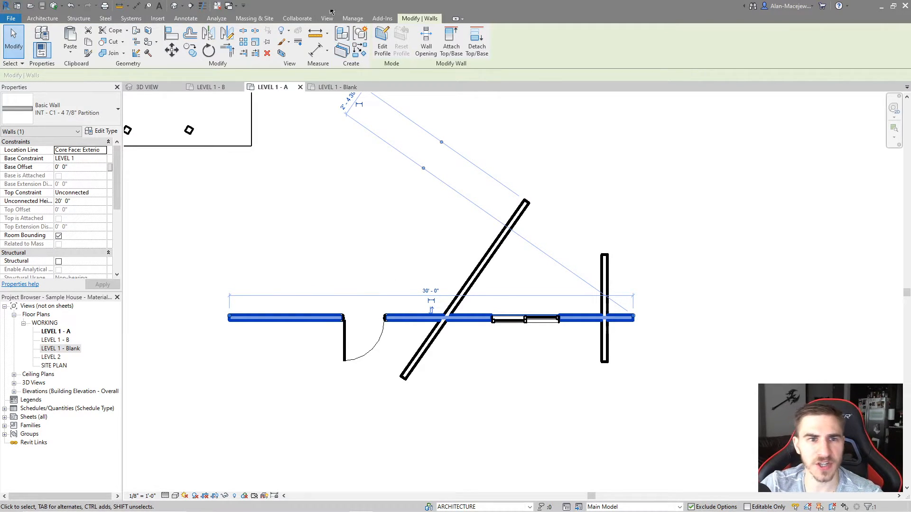
left_click(353, 19)
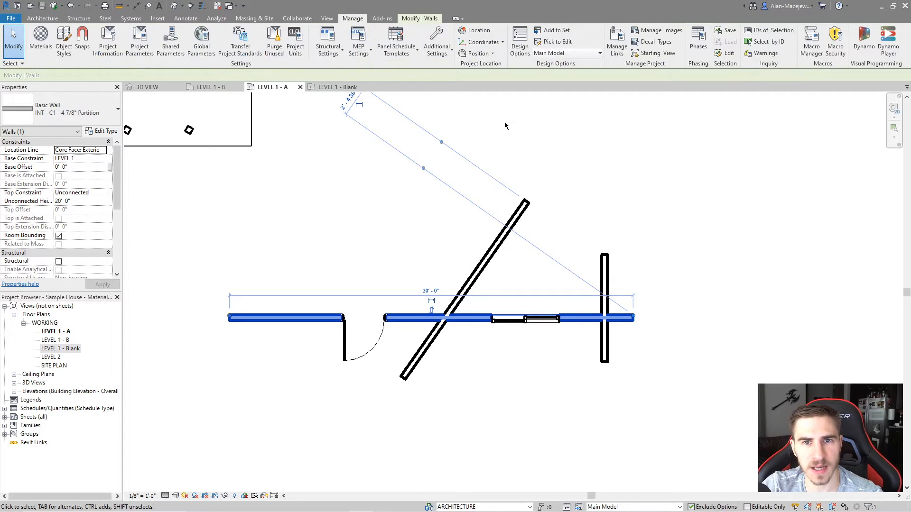
left_click(555, 30)
left_click(482, 230)
left_click(487, 245)
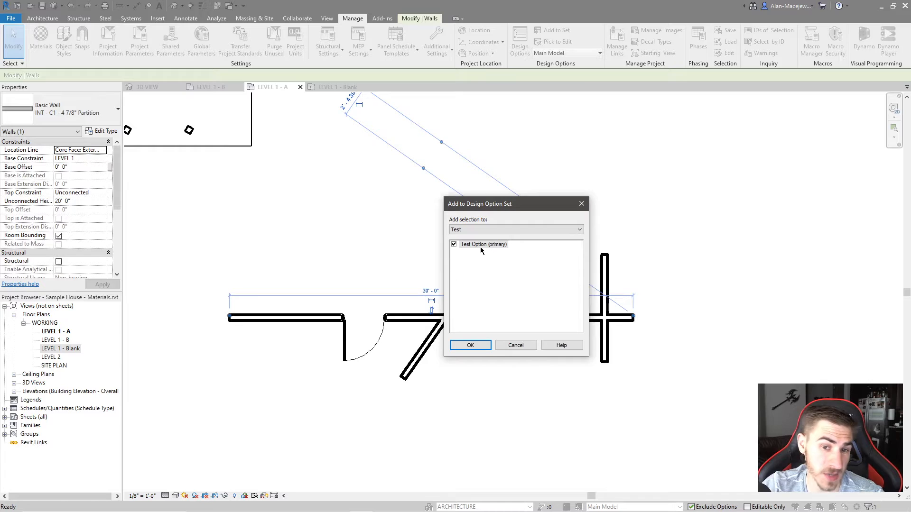
left_click(470, 344)
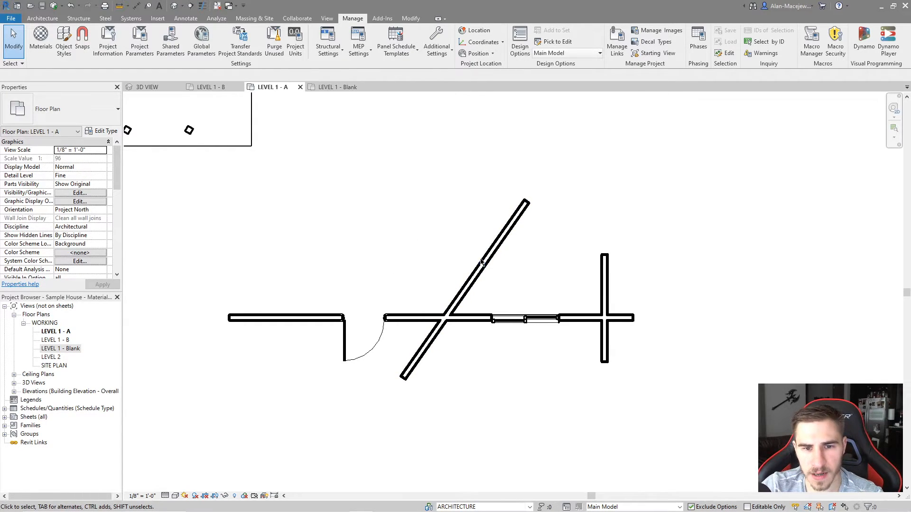
Step: Try moving the diagonal and vertical walls across the horizontal wall to test how they join with it
left_click(490, 248)
left_click_drag(494, 250, 483, 241)
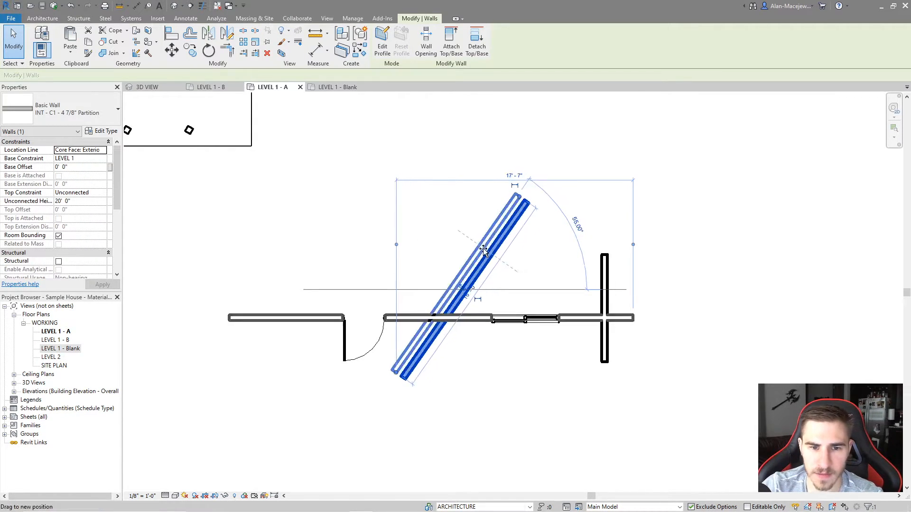
left_click(490, 348)
left_click_drag(451, 288, 468, 290)
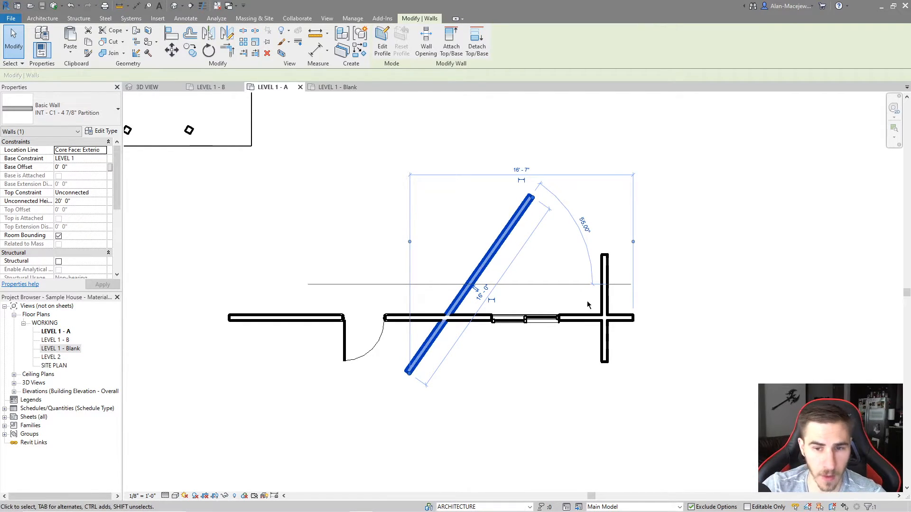
mouse_move(604, 299)
left_mouse_down()
mouse_move(608, 245)
mouse_move(602, 292)
left_mouse_up()
left_click(670, 306)
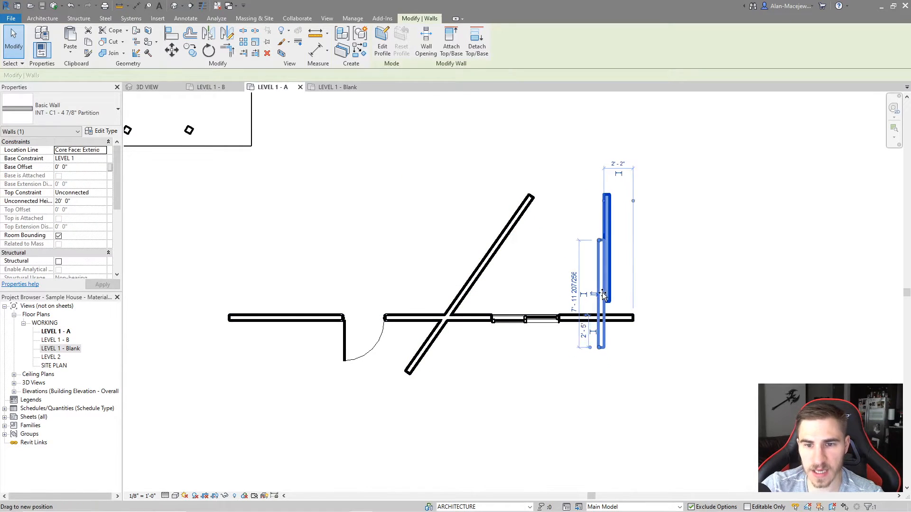
left_click(697, 293)
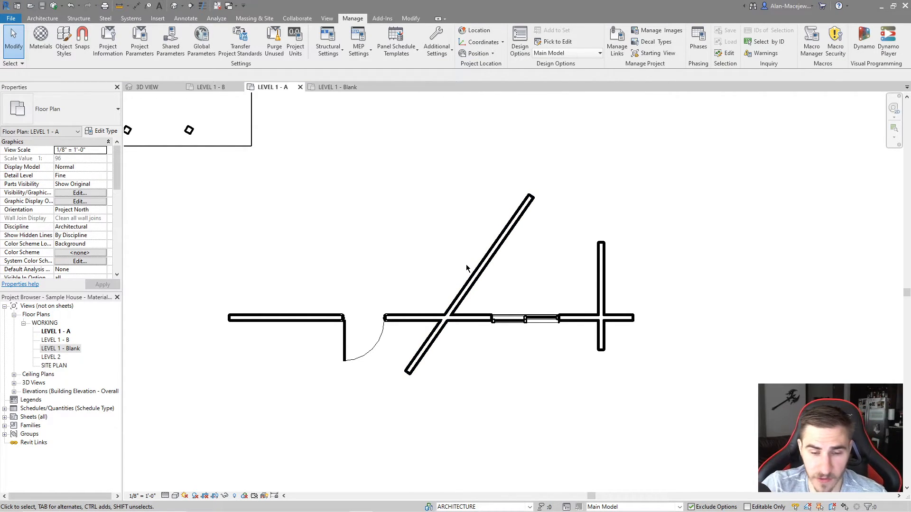
left_click(456, 305)
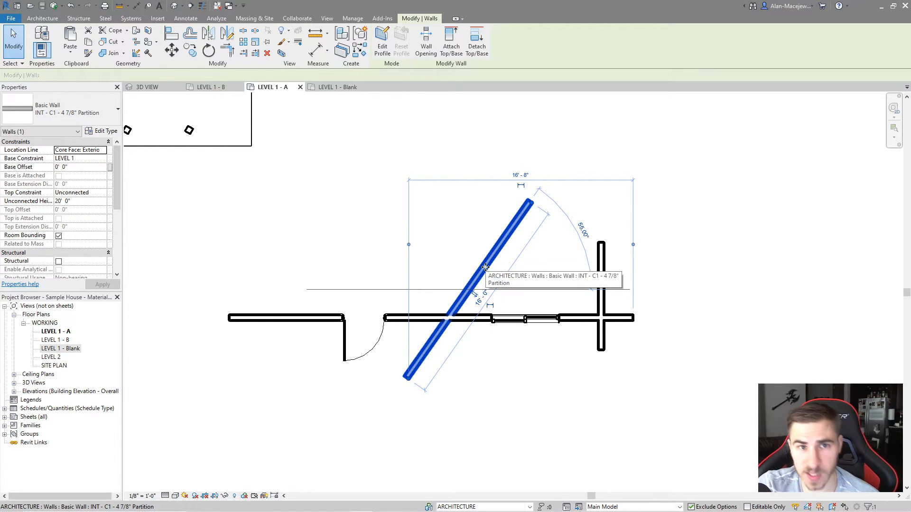
left_click(511, 387)
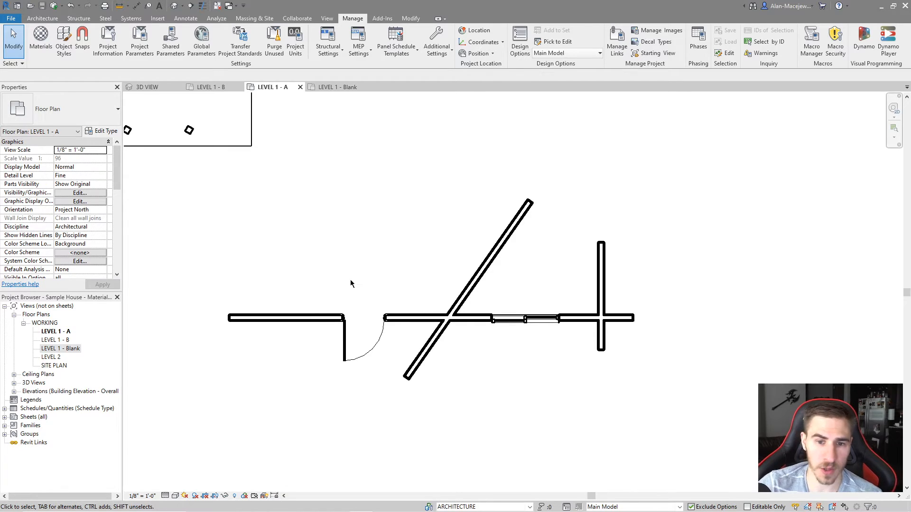
Step: Activate Test Option, check whether the hosted door and window can be selected in it, and return to Main Model
left_click(668, 507)
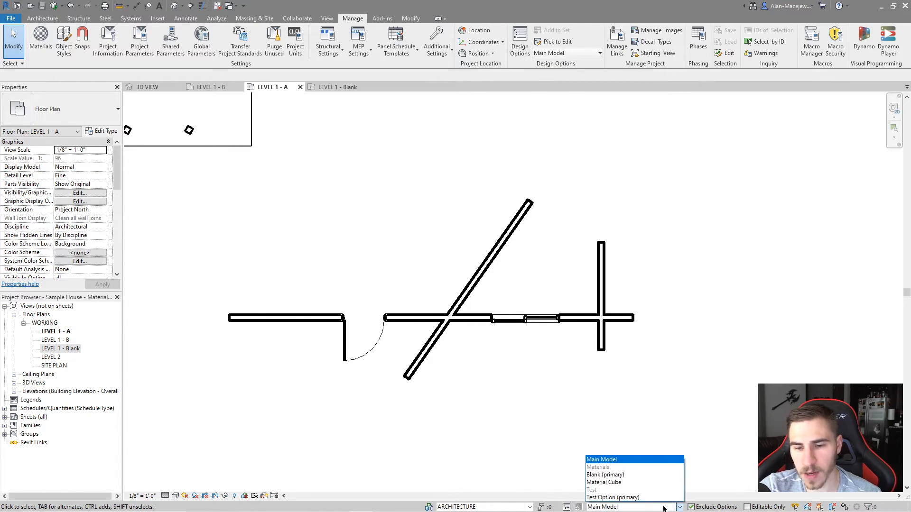
left_click(599, 496)
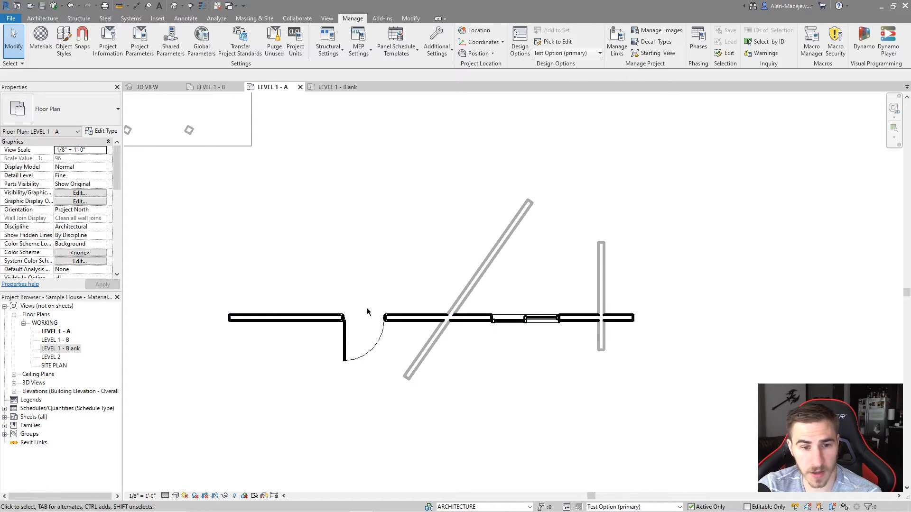
left_click(363, 355)
left_click(502, 327)
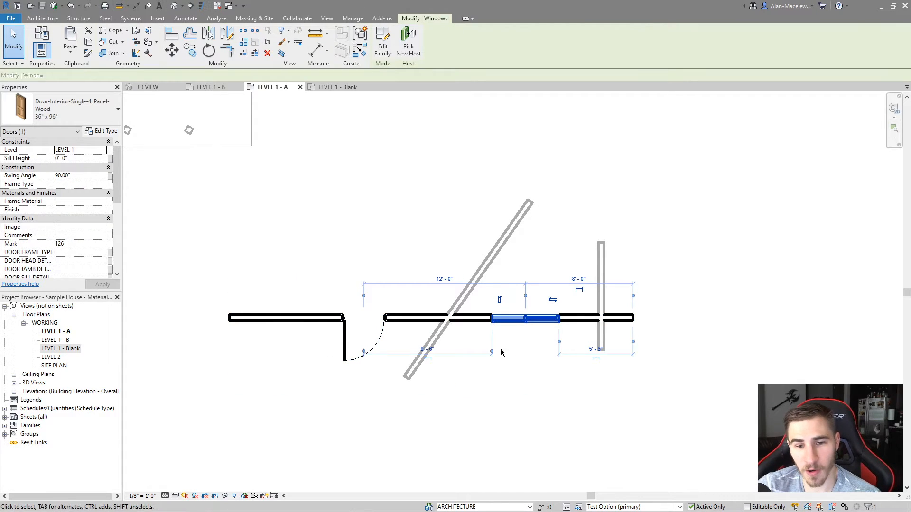
left_click(607, 390)
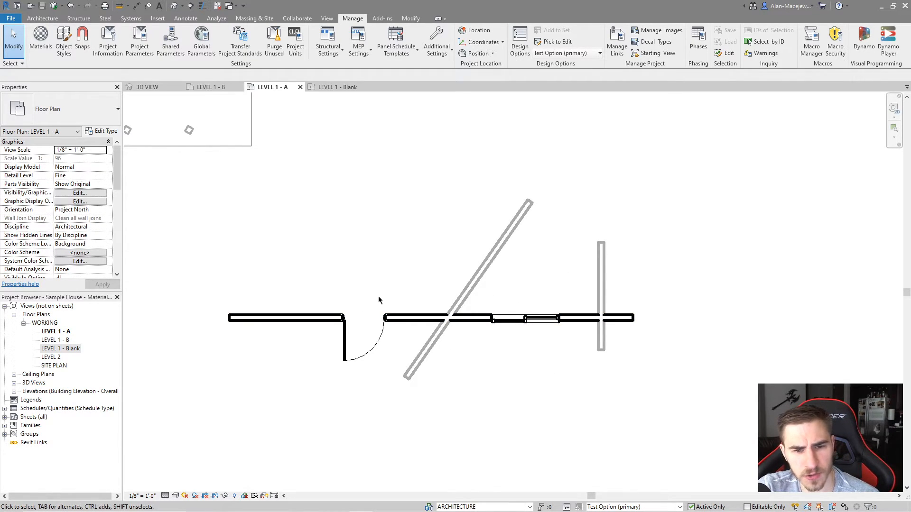
left_click(633, 506)
left_click(625, 463)
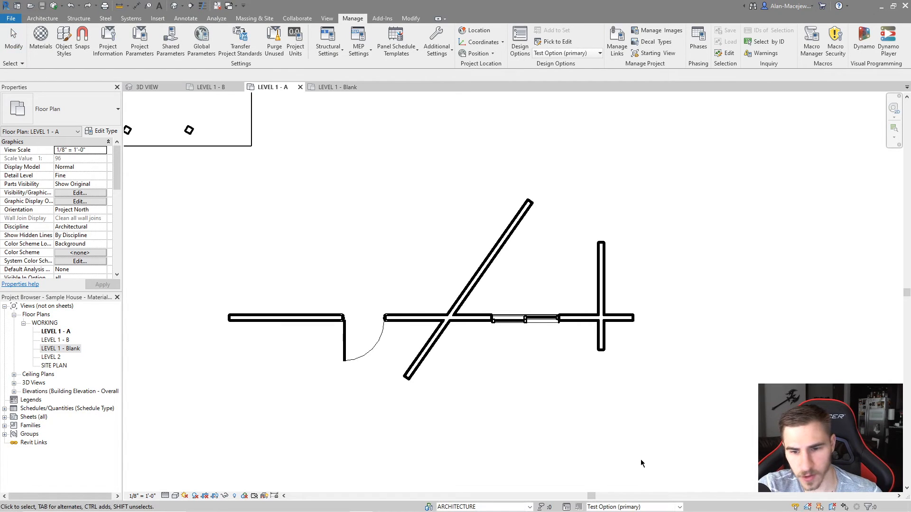
left_click(627, 508)
left_click(616, 461)
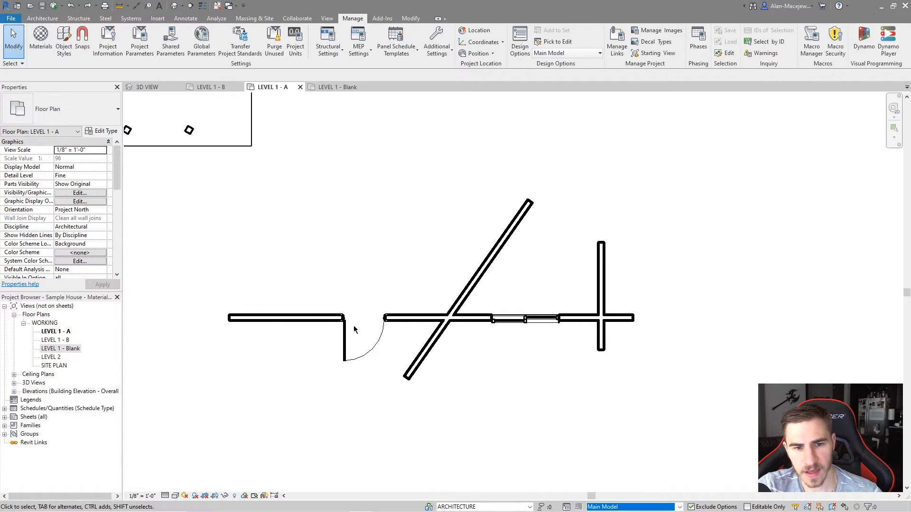
Step: Undo the position changes of the diagonal and vertical walls and select the vertical wall
key("ctrl+z")
key("ctrl+z")
key("ctrl+z")
key("ctrl+z")
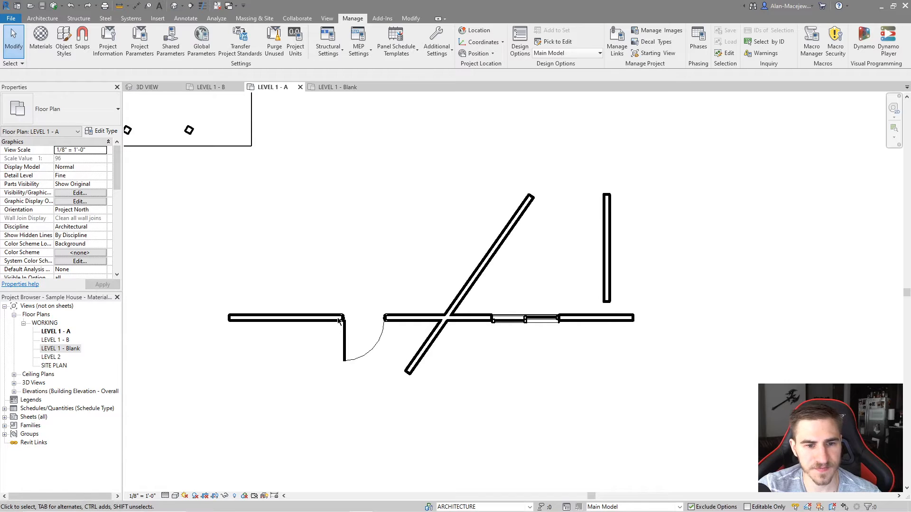
key("ctrl+z")
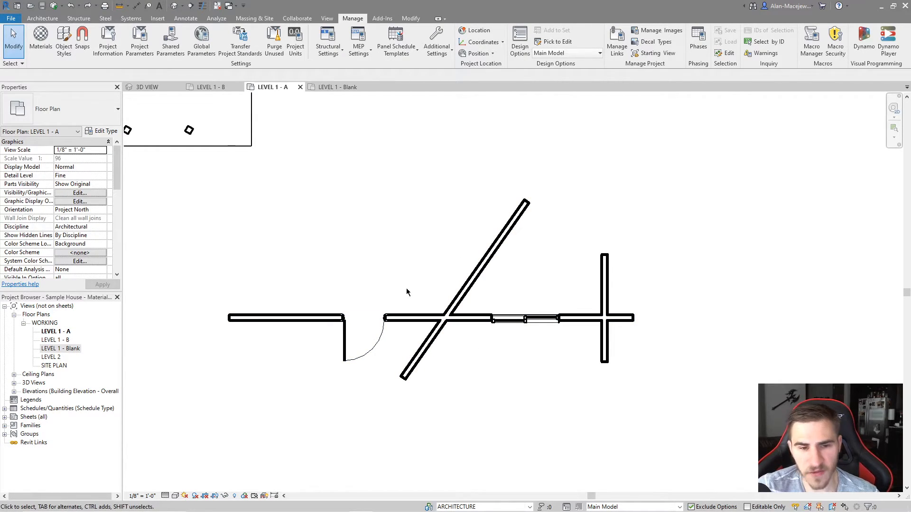
left_click(605, 306)
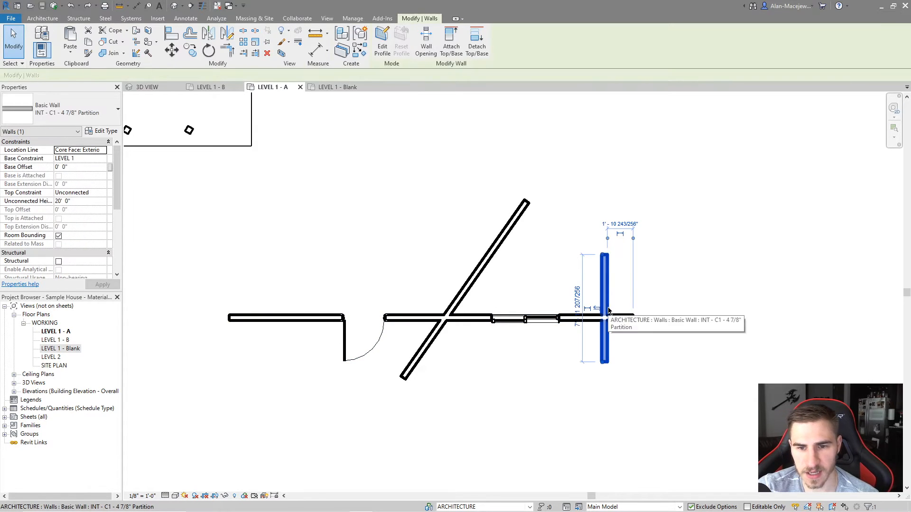
Step: Check the design option assignment of the horizontal wall, then inspect its hosted door and window individually
left_click(469, 319)
scroll(67, 213, "down", 5)
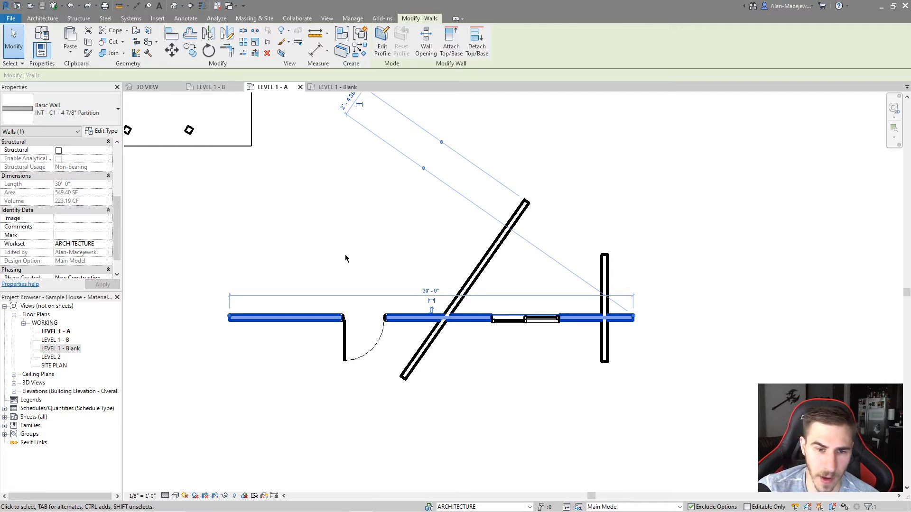
left_click(361, 289)
left_click(375, 342)
left_click(524, 319)
left_click(441, 412)
Step: Try to add only the hosted door and window, without their host wall, to the Test design option set
left_click_drag(308, 392, 401, 275)
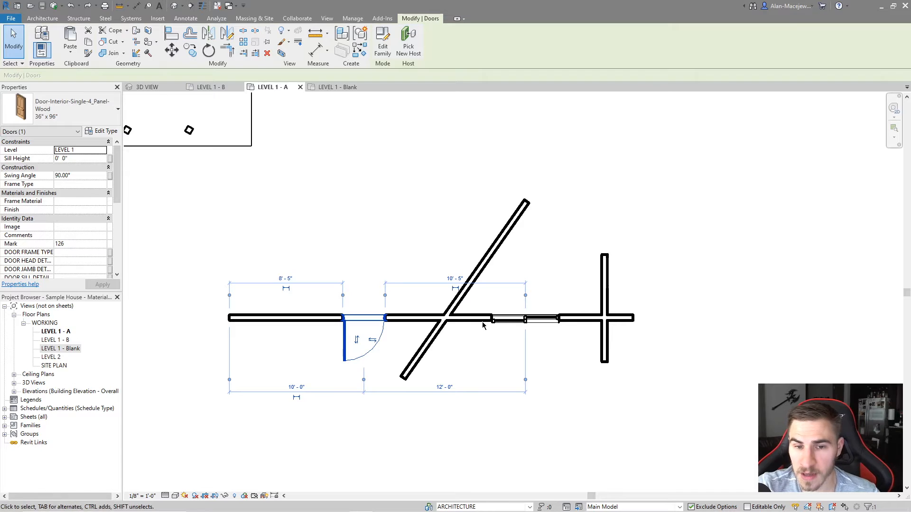
left_click_drag(479, 365, 581, 294, "ctrl")
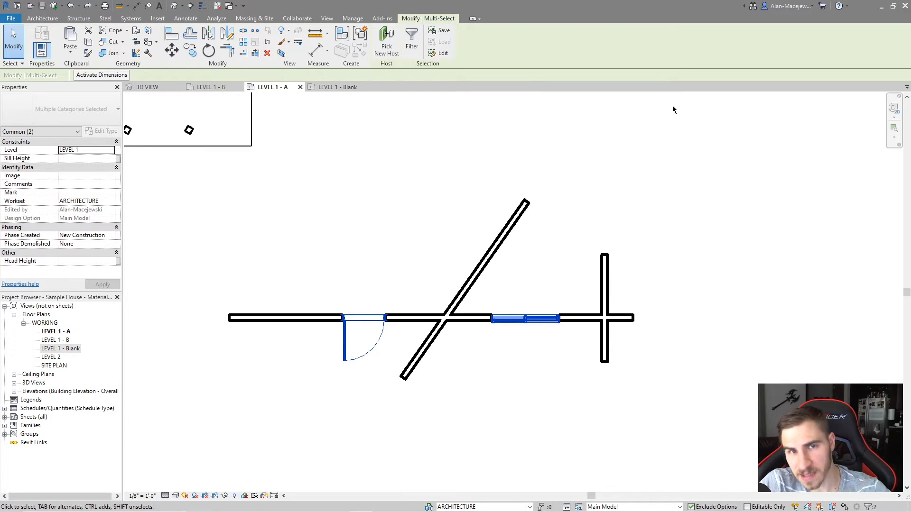
left_click(353, 18)
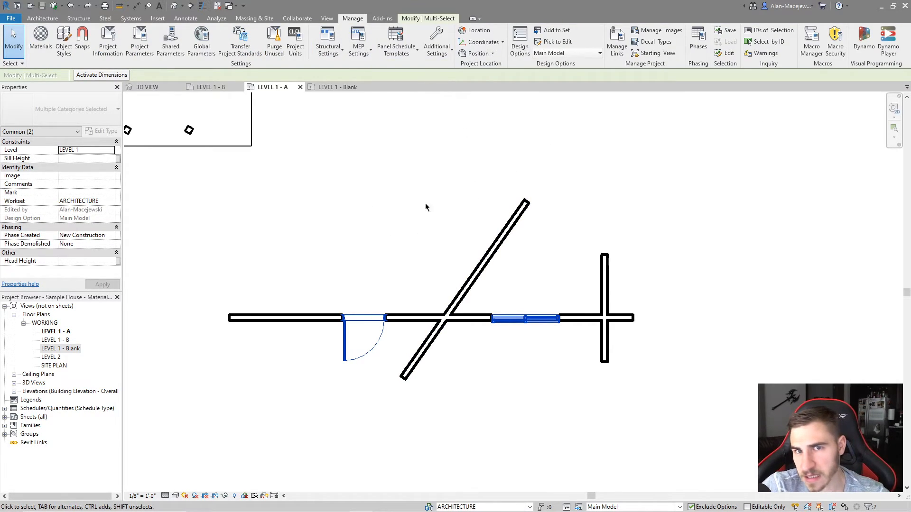
left_click(553, 31)
left_click(465, 230)
left_click(468, 237)
key("Return")
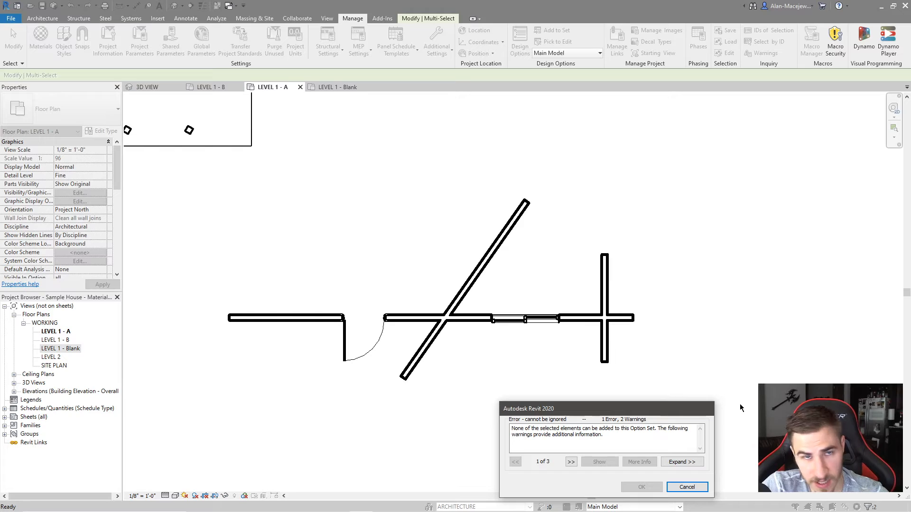
Step: Review the error and warnings about adding the door and window to the option set, and cancel the operation
left_click(571, 462)
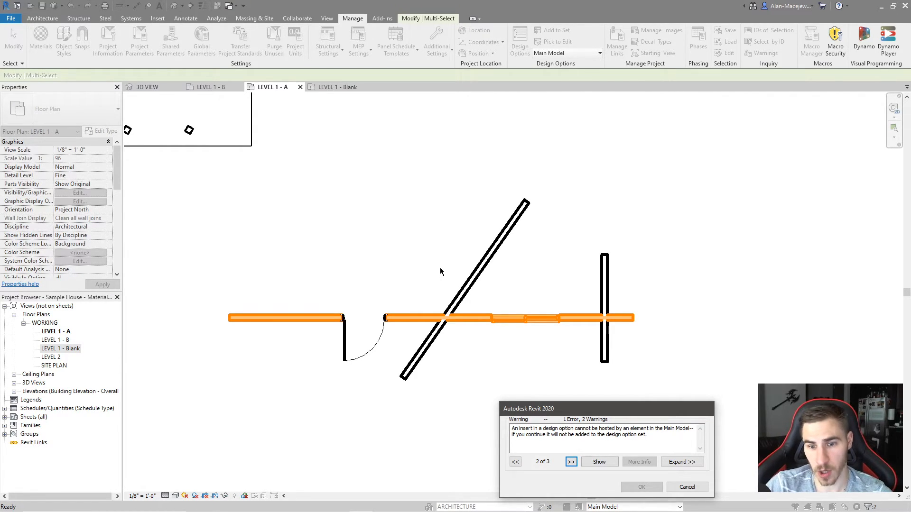
left_click(571, 462)
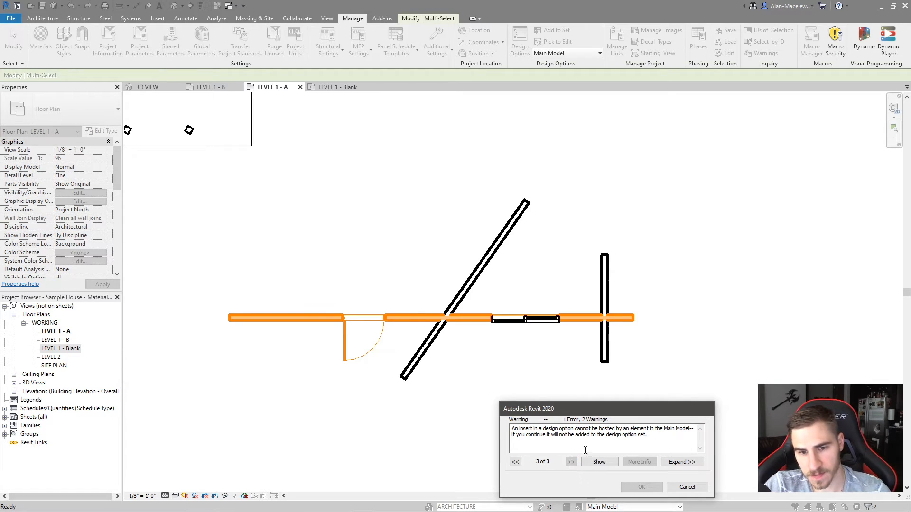
left_click(517, 462)
left_click(571, 462)
left_click(516, 462)
left_click(571, 462)
left_click(515, 461)
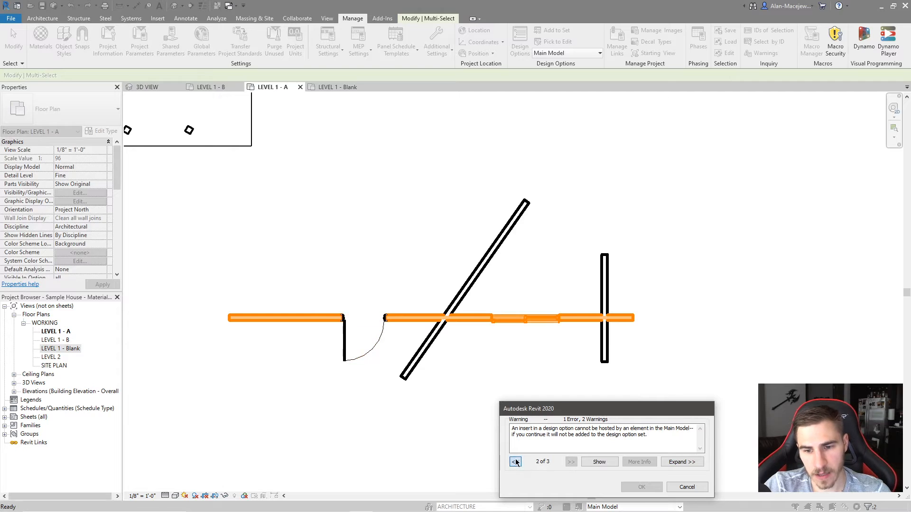
left_click(687, 487)
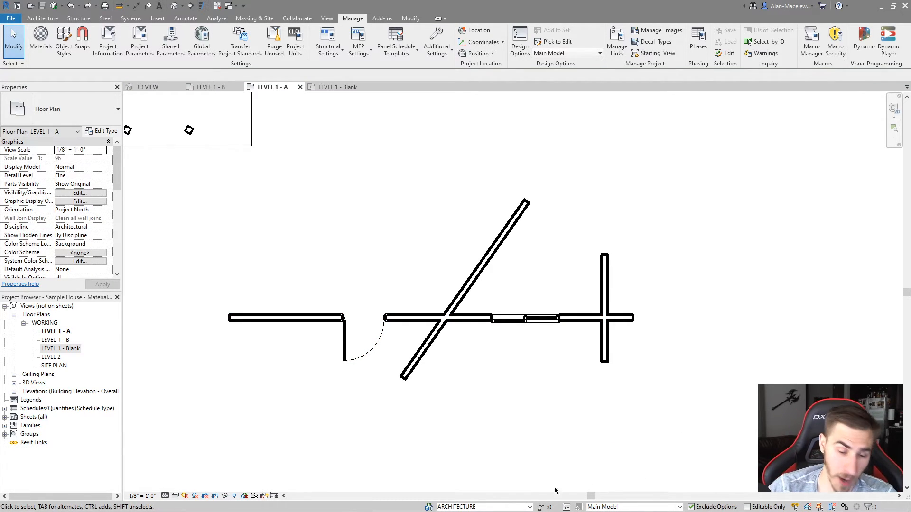
Step: Inspect the window, the door and the horizontal host wall one after another in the floor plan
left_click(536, 318)
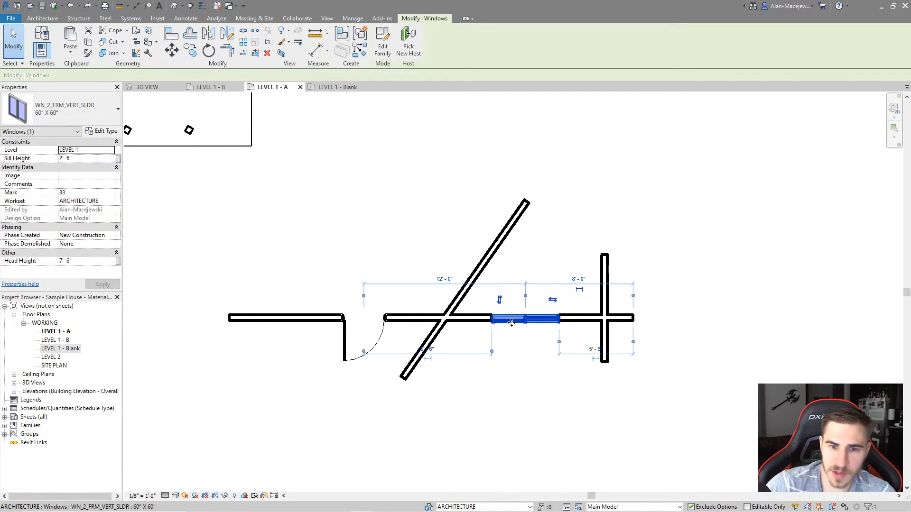
left_click(382, 335)
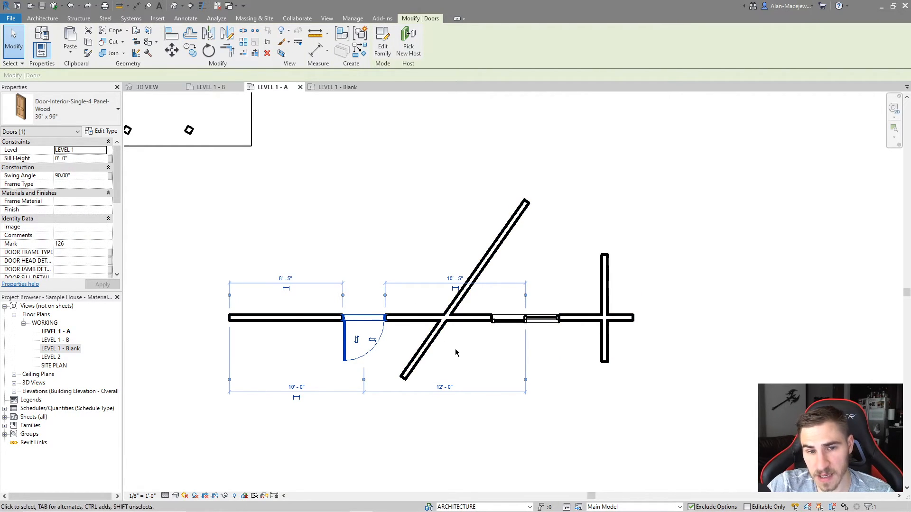
left_click(379, 230)
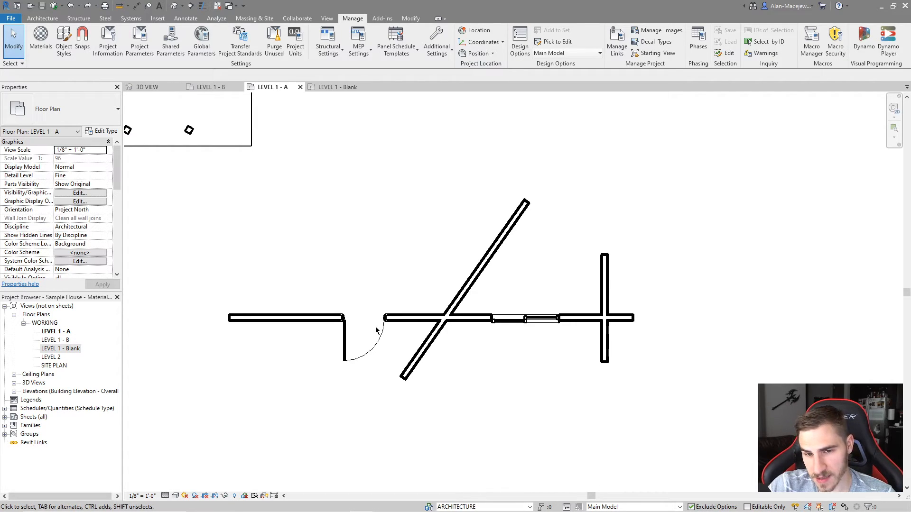
left_click(316, 318)
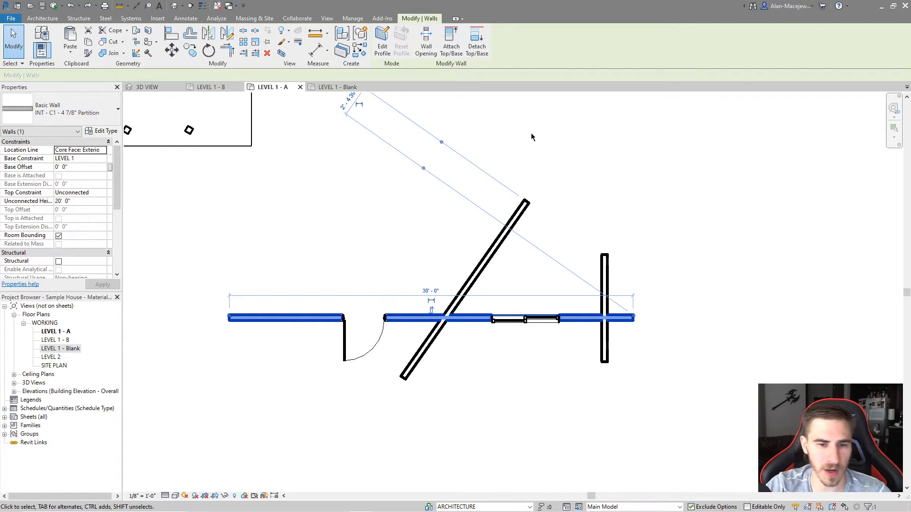
left_click(546, 391)
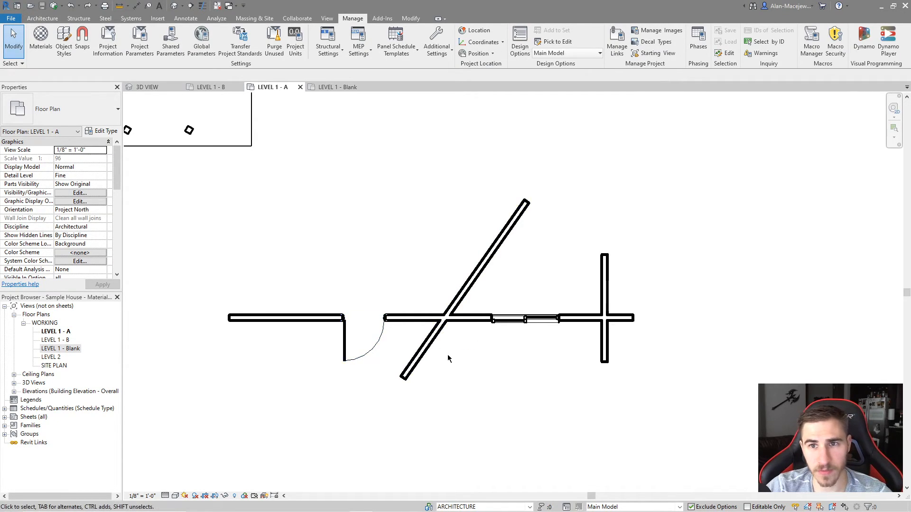
Step: Open 3D VIEW and examine the crossing walls with the door and window beside the house
scroll(448, 358, "down", 1)
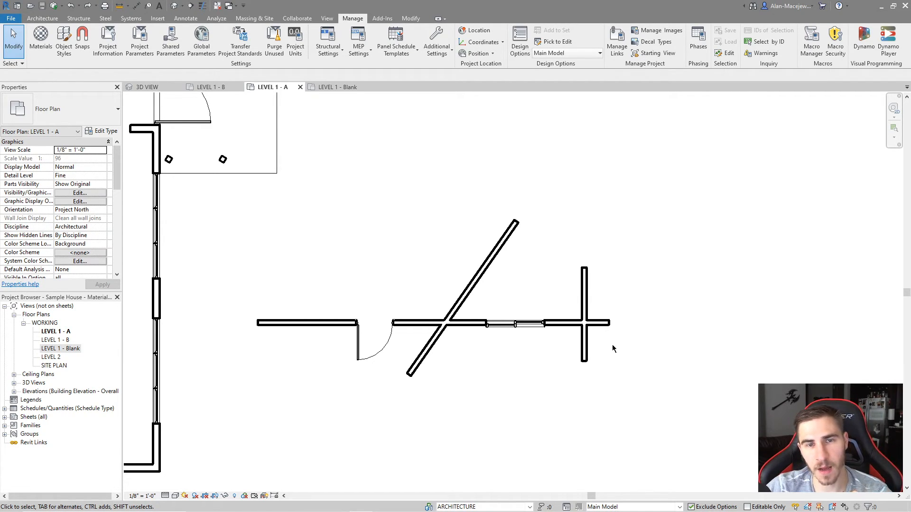
scroll(643, 344, "down", 2)
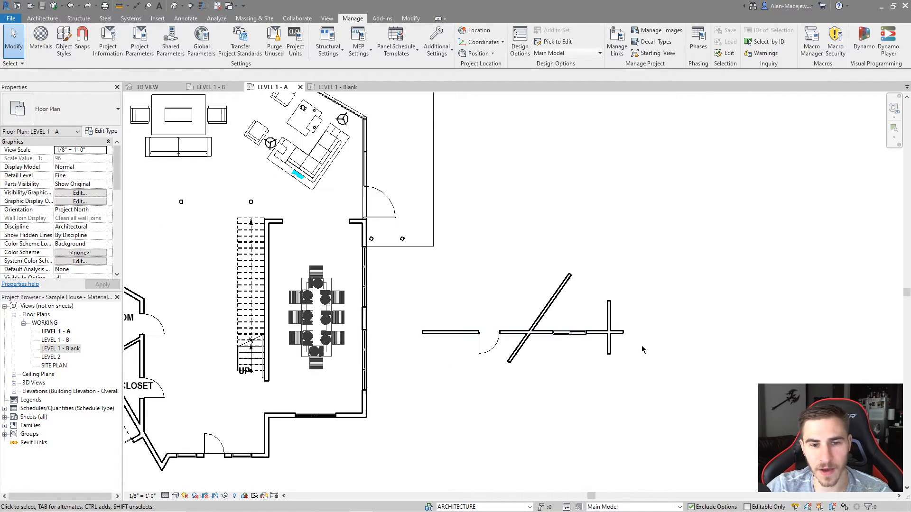
left_click(135, 87)
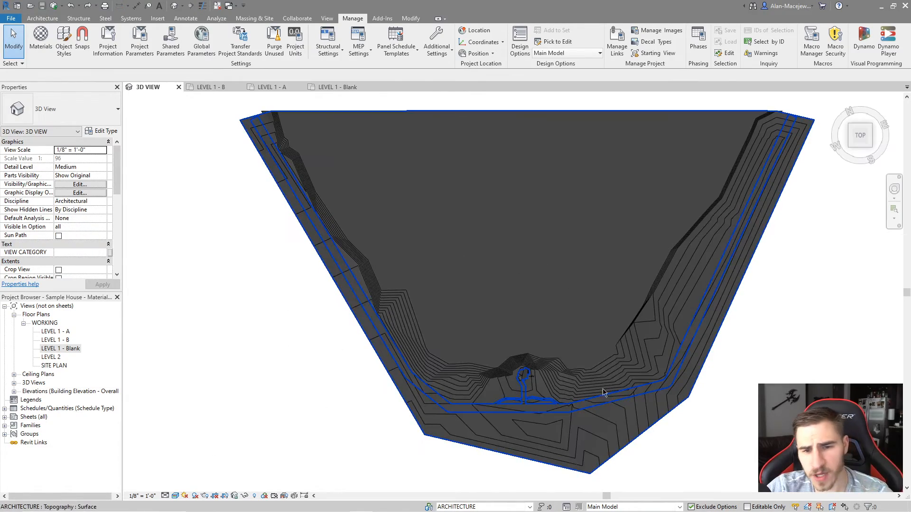
scroll(508, 361, "up", 5)
middle_click_drag(508, 362, 763, 316, "shift")
scroll(493, 308, "up", 4)
middle_click_drag(553, 322, 495, 263, "shift")
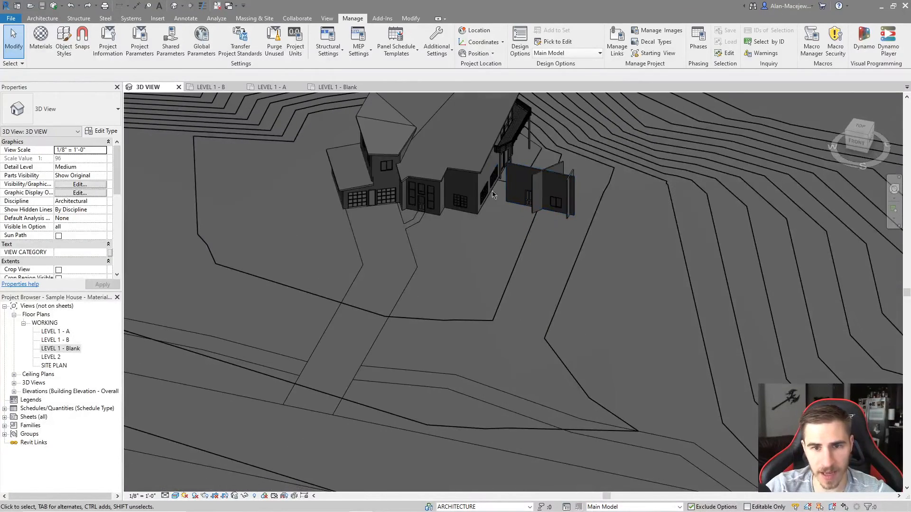
middle_click_drag(494, 199, 472, 256)
scroll(473, 231, "up", 5)
scroll(560, 237, "down", 3)
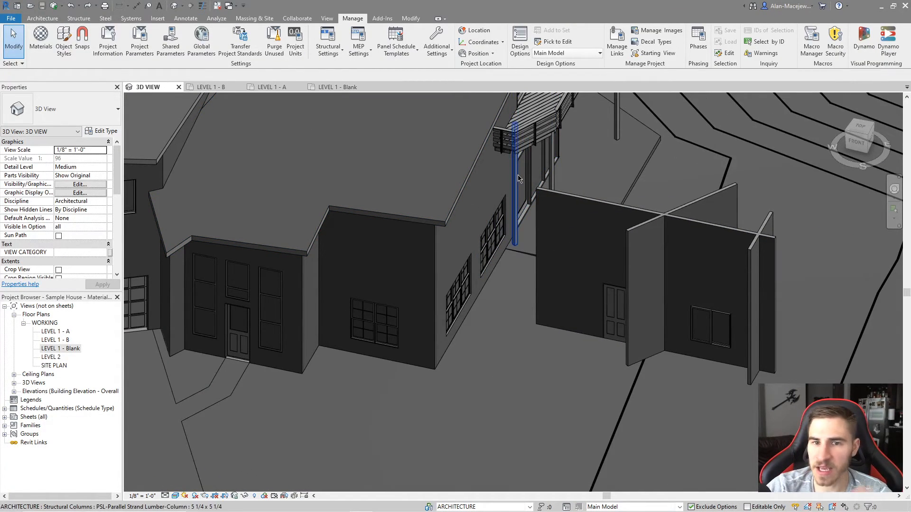
Step: Add the horizontal host wall to Test Option (primary) in the Test design option set from the 3D view
left_click(608, 209)
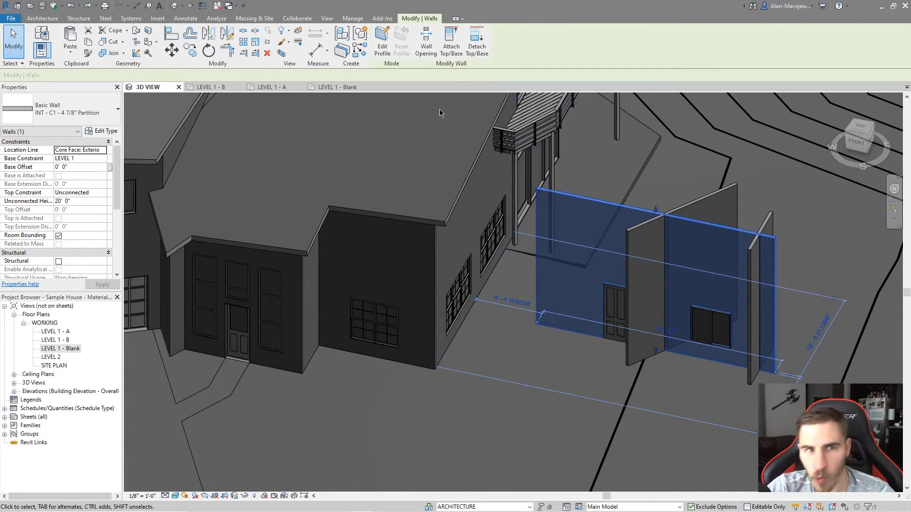
left_click(299, 18)
left_click(352, 18)
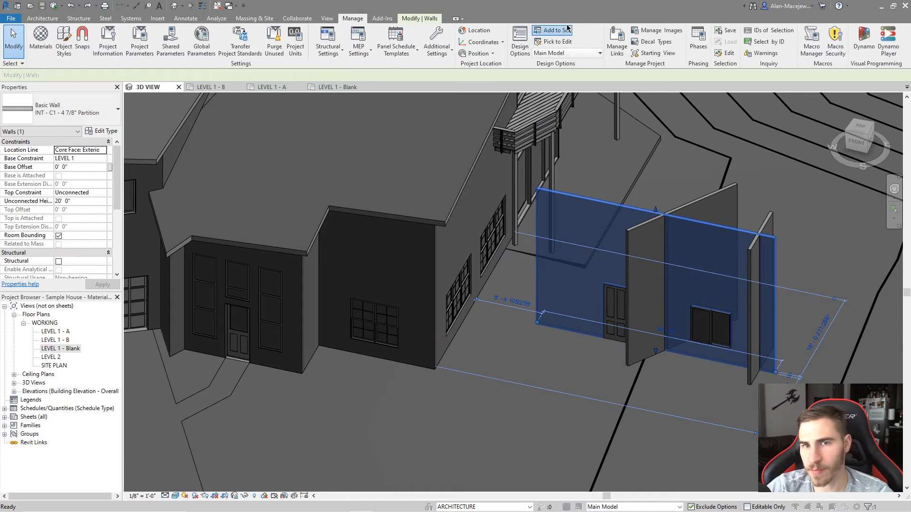
left_click(552, 29)
left_click(579, 229)
left_click(475, 242)
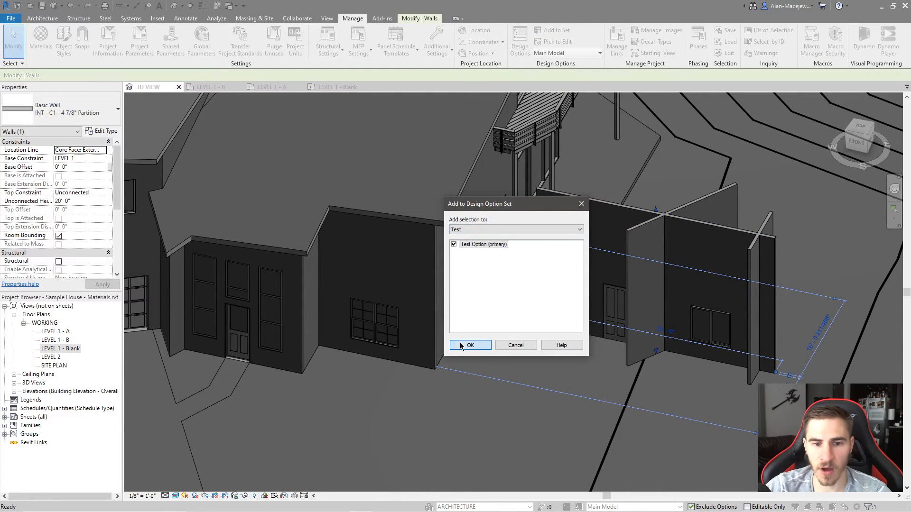
left_click(470, 344)
Step: Activate Test Option (primary) and check the horizontal wall with its door and window in 3D VIEW and LEVEL 1 - A
left_click(633, 507)
left_click(616, 495)
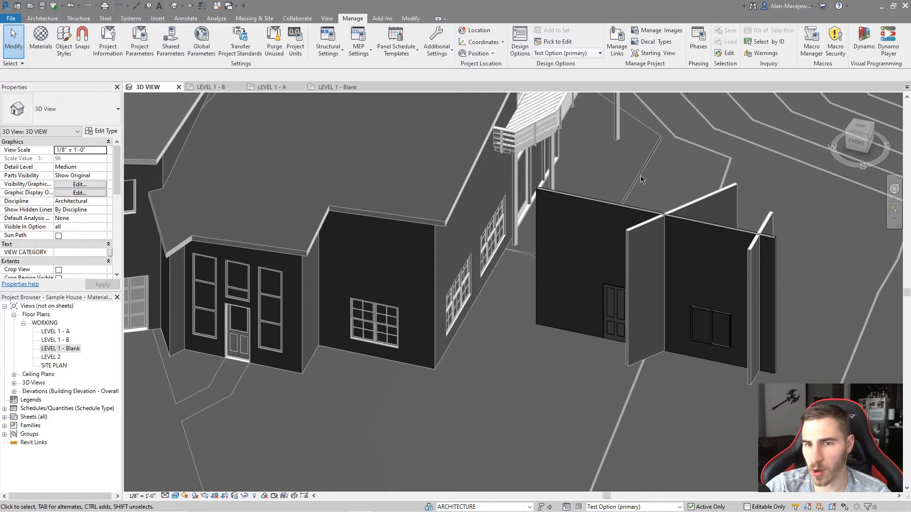
left_click(591, 216)
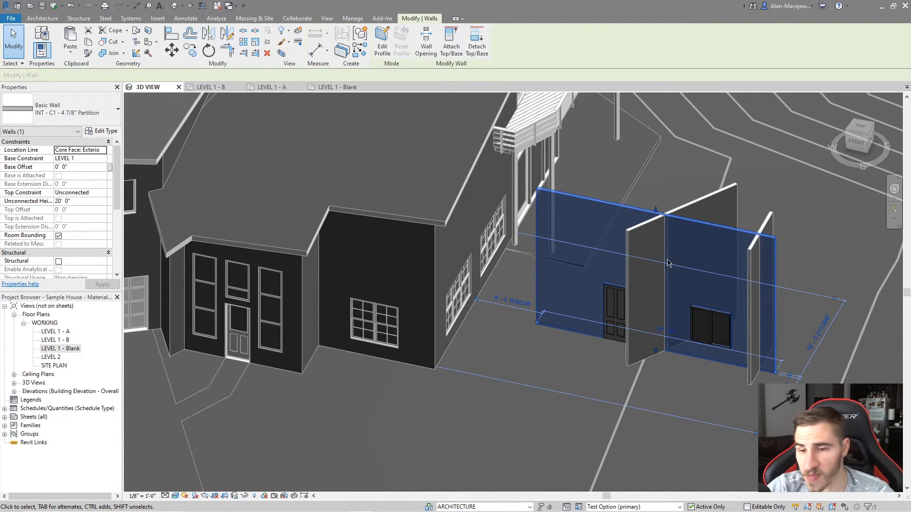
middle_click_drag(668, 264, 626, 240)
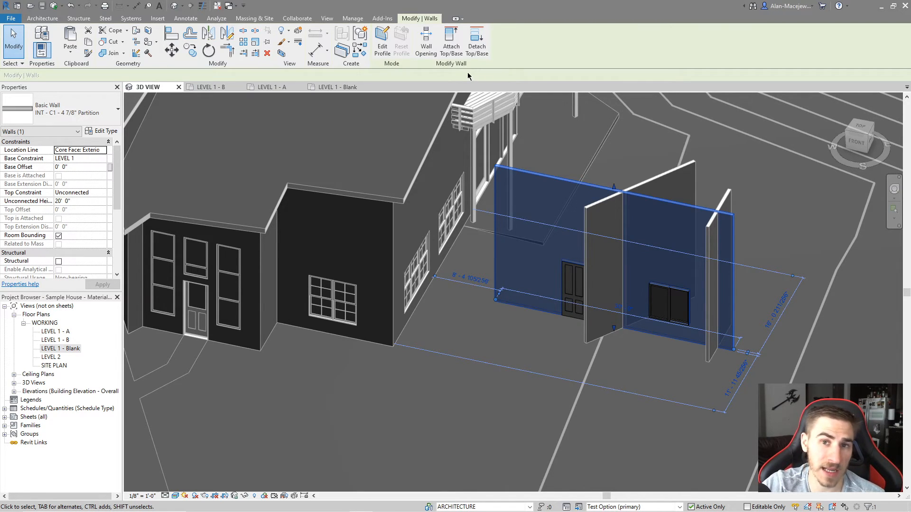
left_click(285, 86)
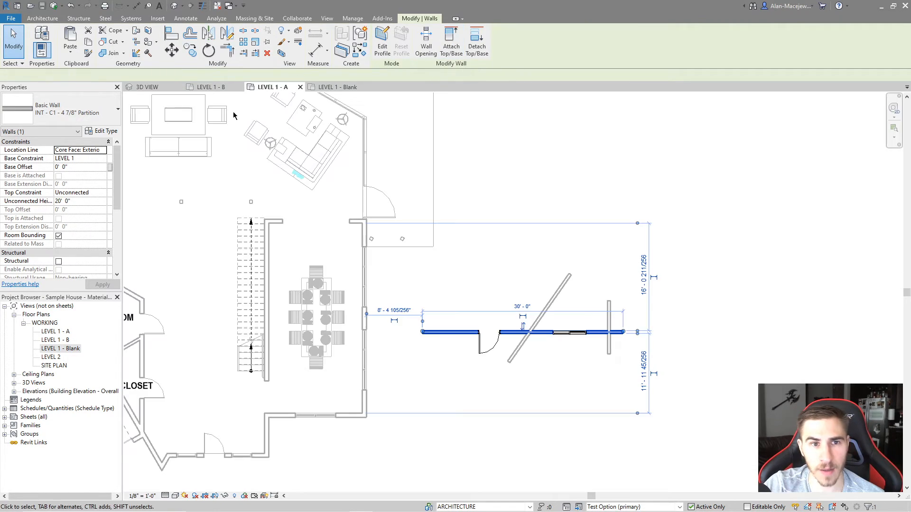
left_click(693, 323)
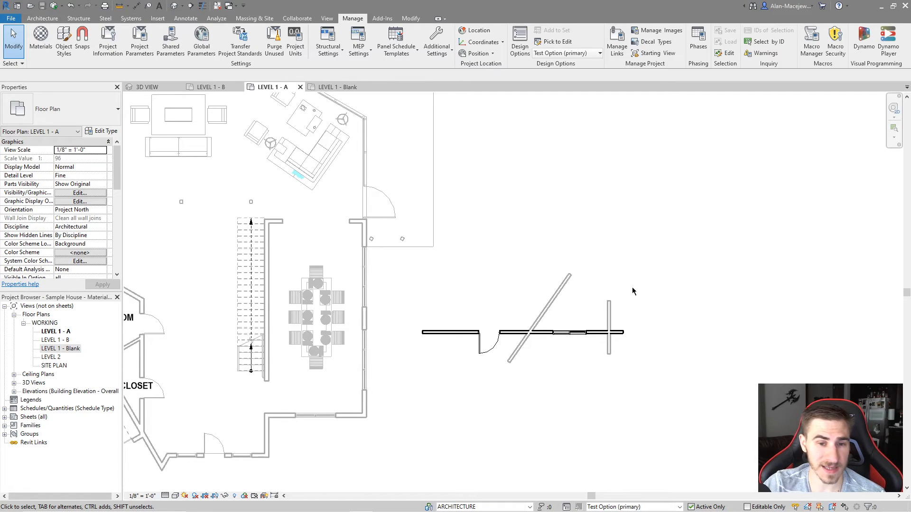
Step: Finish editing Test Option through the Design Options manager and select Test Option (primary) under the Test set
left_click(519, 43)
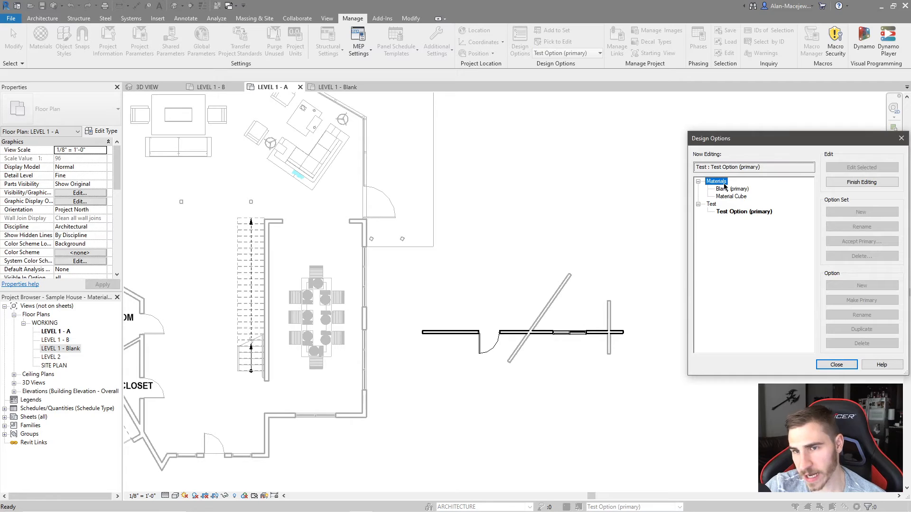
left_click(862, 182)
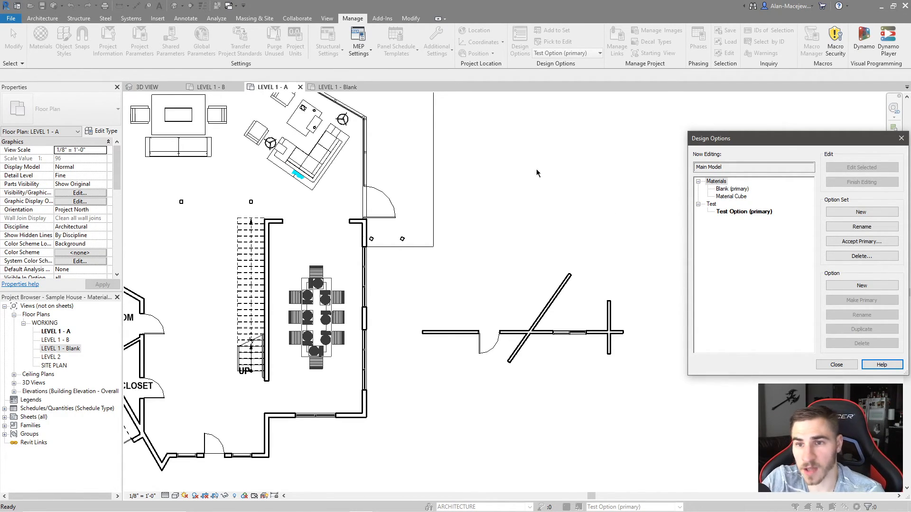
left_click(731, 197)
left_click(731, 212)
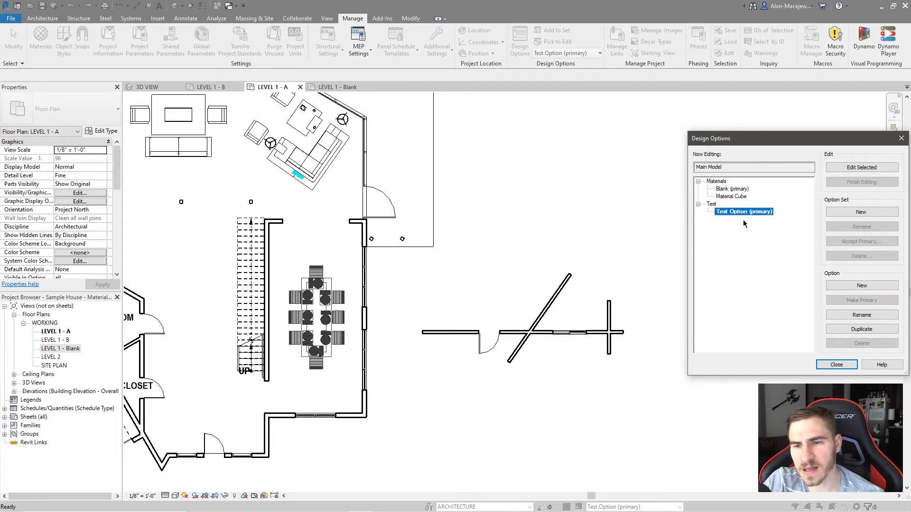